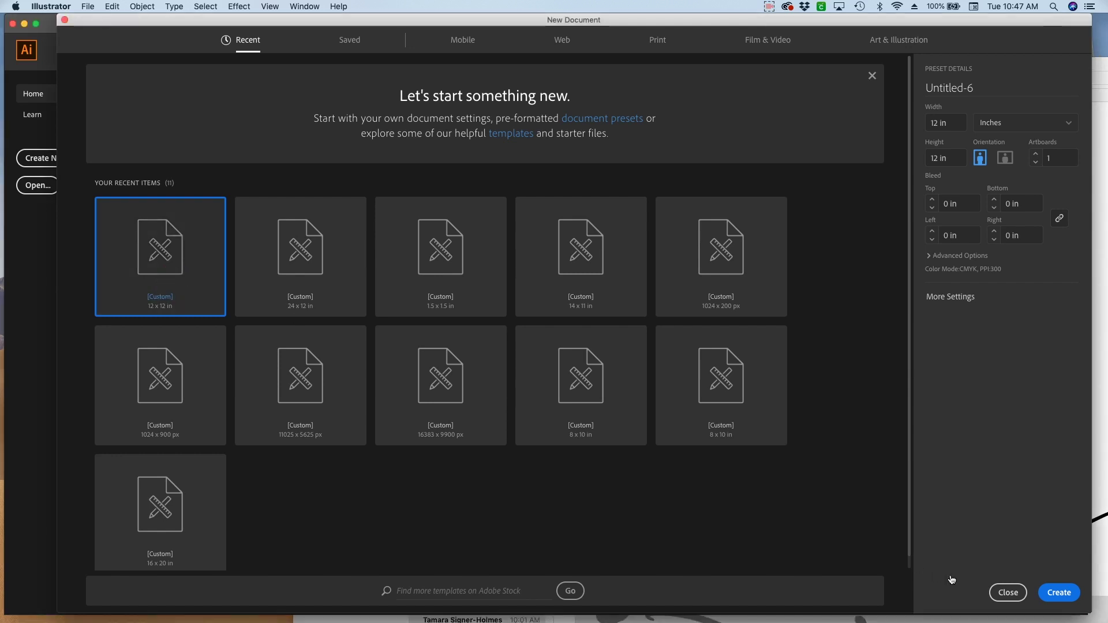
Step: Create a 12 × 12 in document and place the first Minnie PNG from the Desktop on it, about 8.5 × 11.76 in
{"action": "left_click", "coordinate": [1059, 593]}
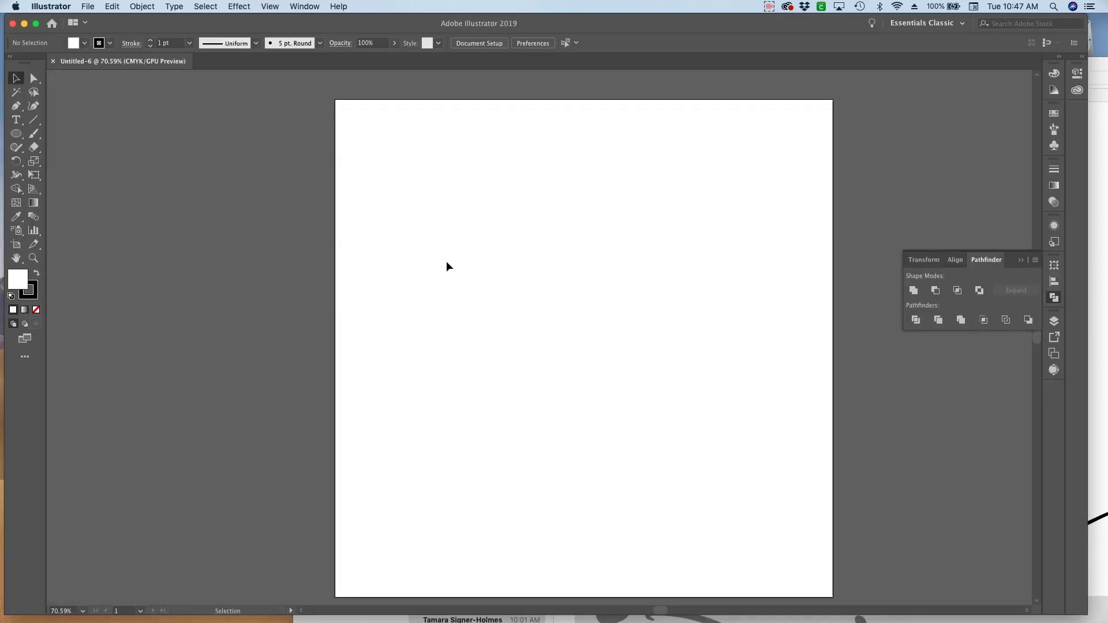
{"action": "left_click", "coordinate": [89, 7]}
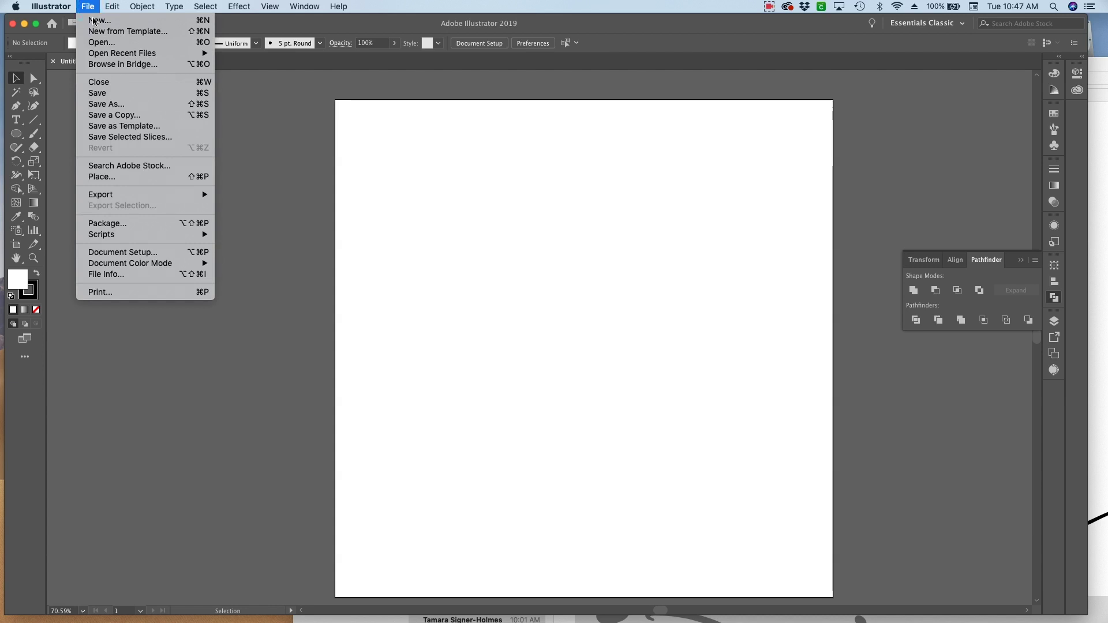
{"action": "left_click", "coordinate": [115, 180]}
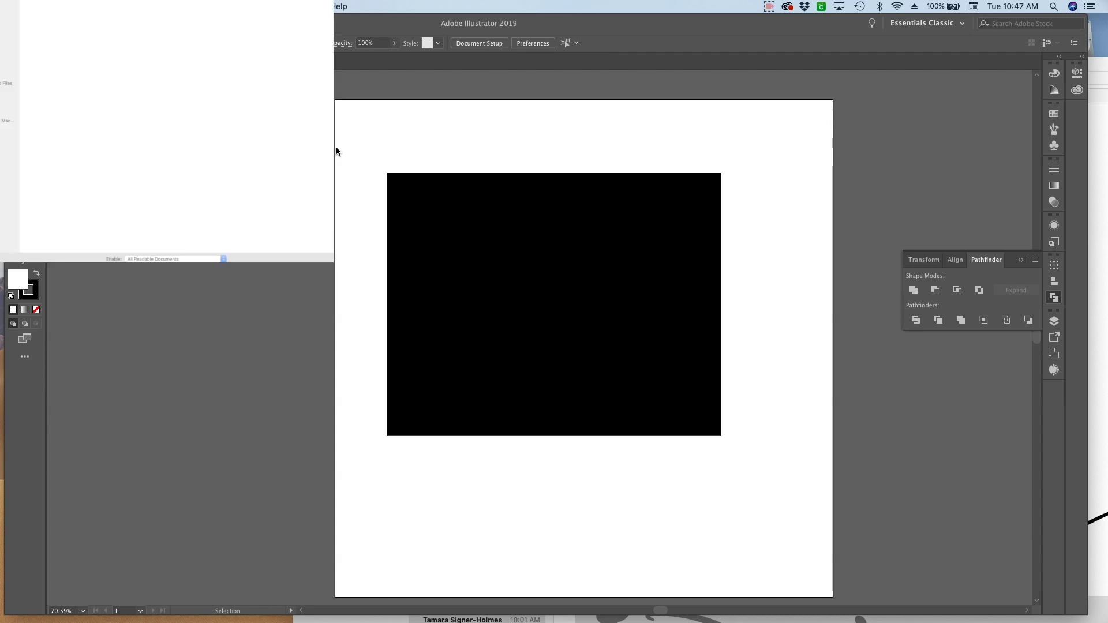
{"action": "left_click", "coordinate": [344, 87]}
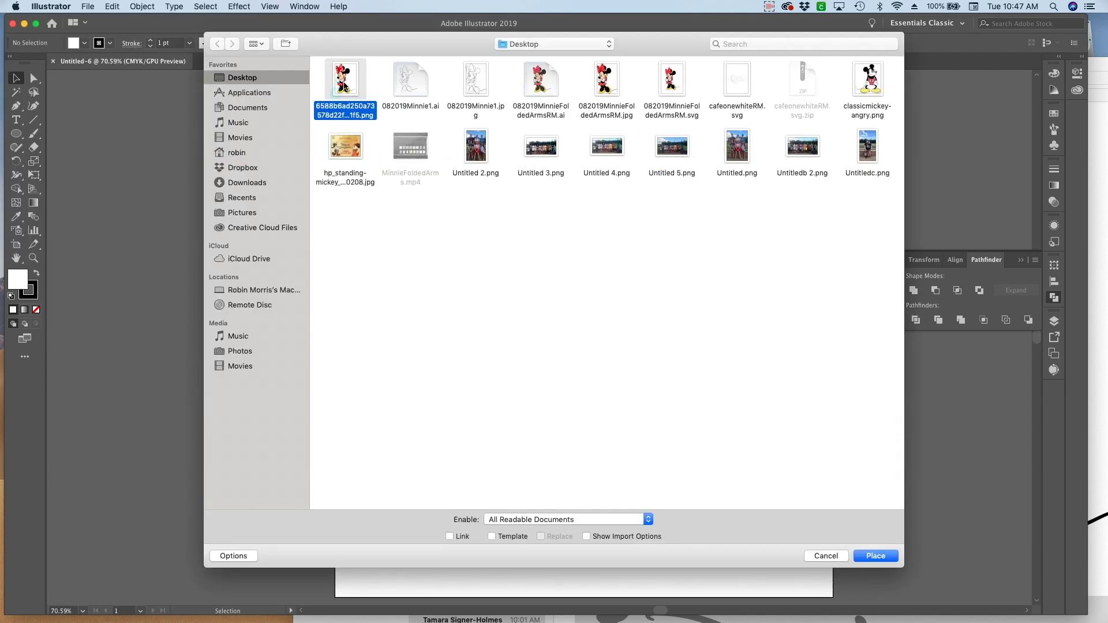
{"action": "left_click", "coordinate": [875, 556]}
{"action": "left_click_drag", "start_coordinate": [346, 106], "coordinate": [750, 578]}
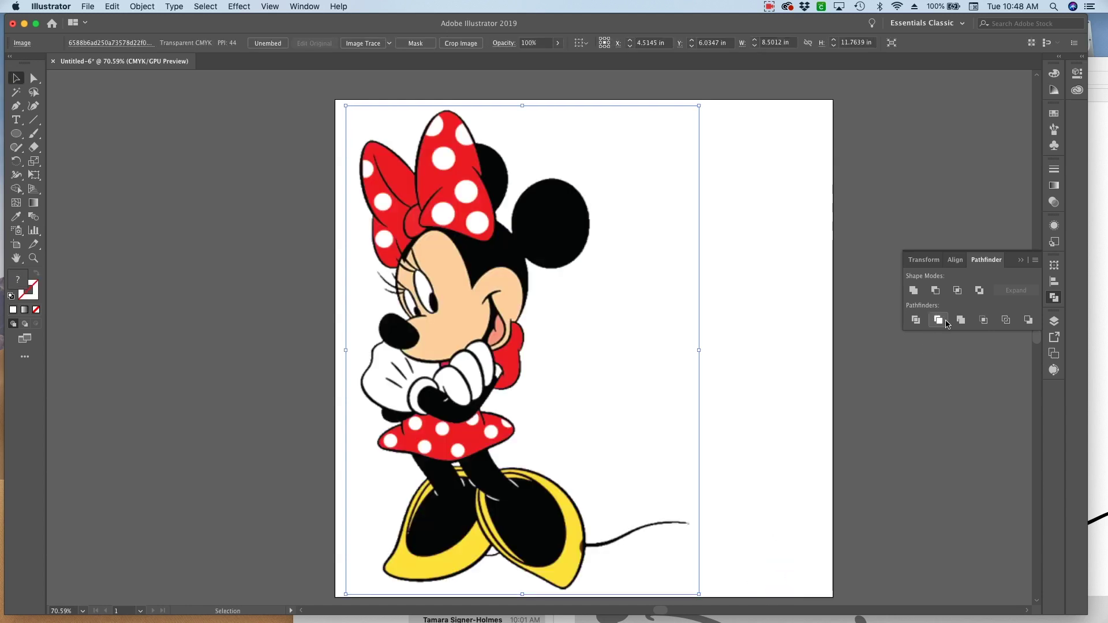
Step: Convert the image's layer into a template layer and add a new layer above it for tracing
{"action": "left_click", "coordinate": [1054, 321]}
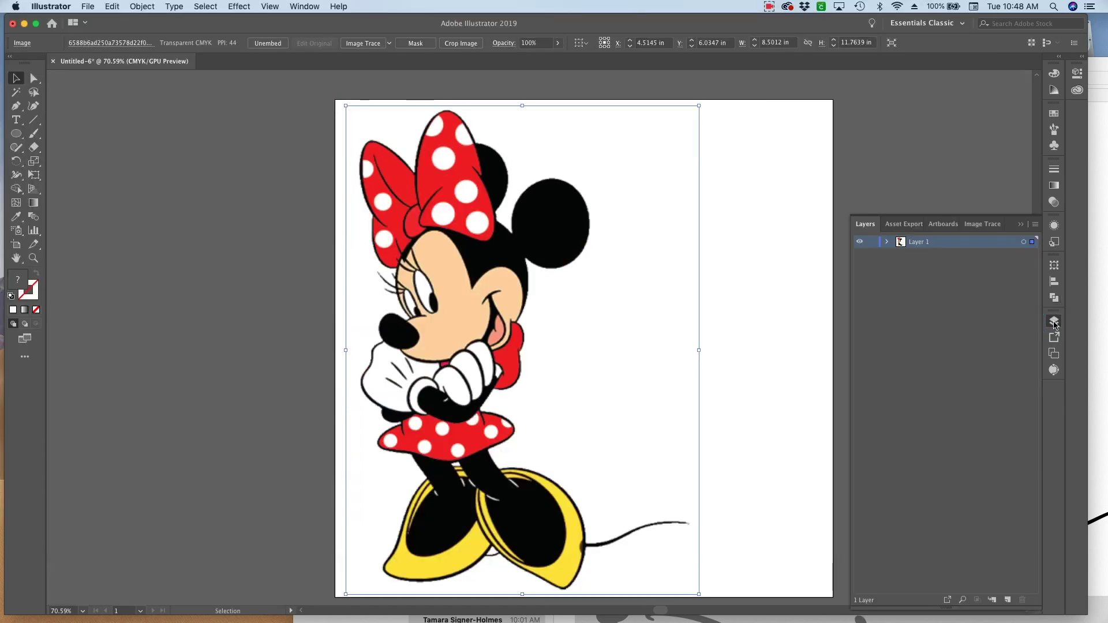
{"action": "left_click", "coordinate": [1035, 226]}
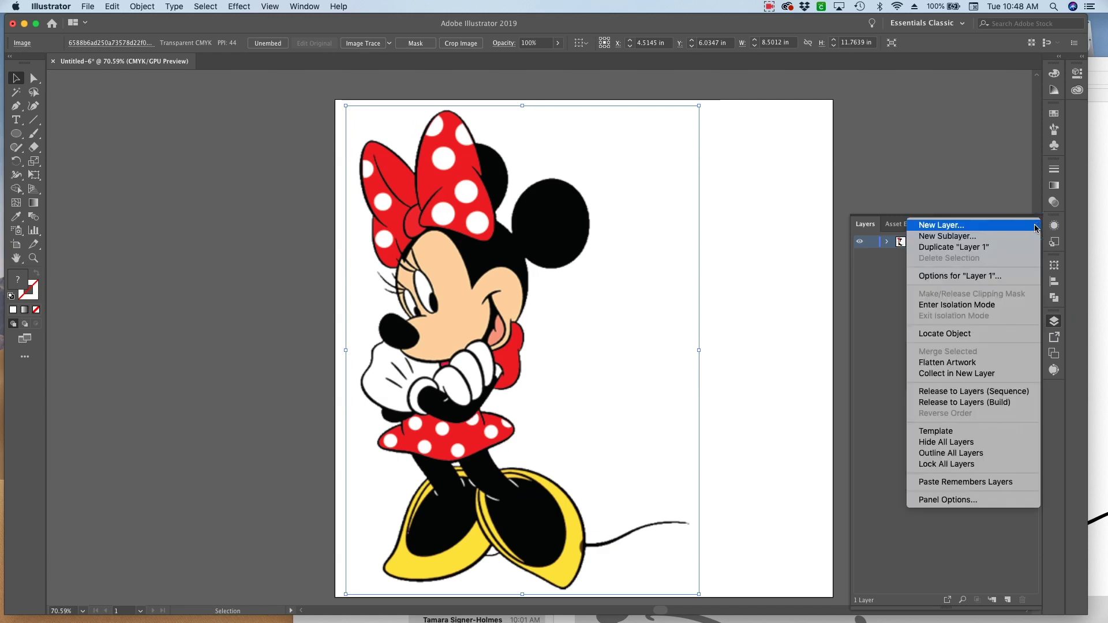
{"action": "left_click", "coordinate": [956, 432]}
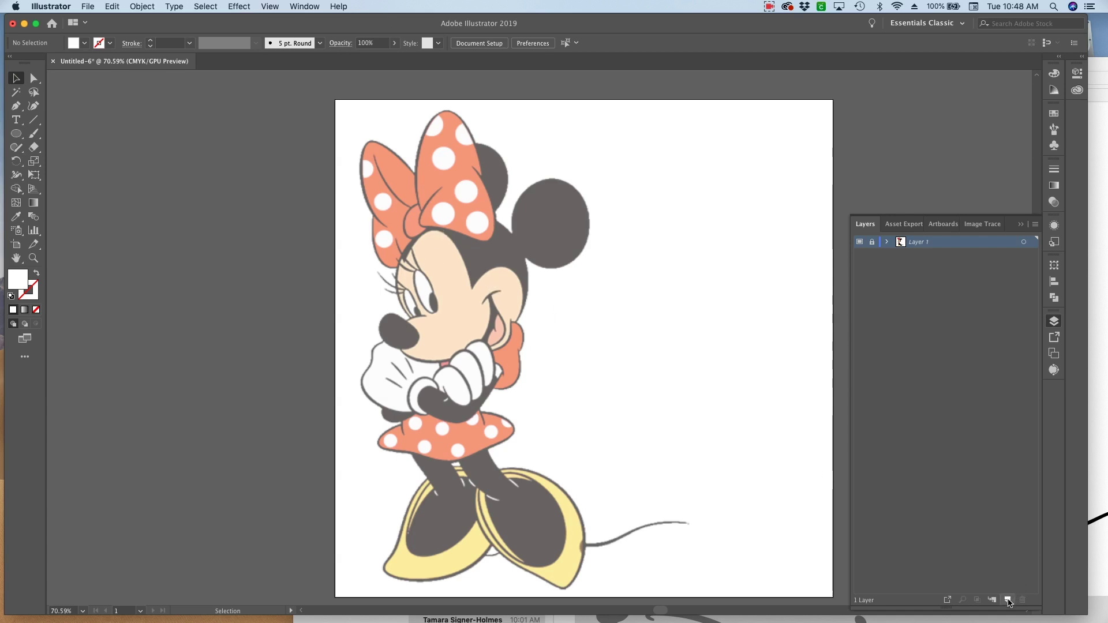
{"action": "left_click", "coordinate": [1008, 602]}
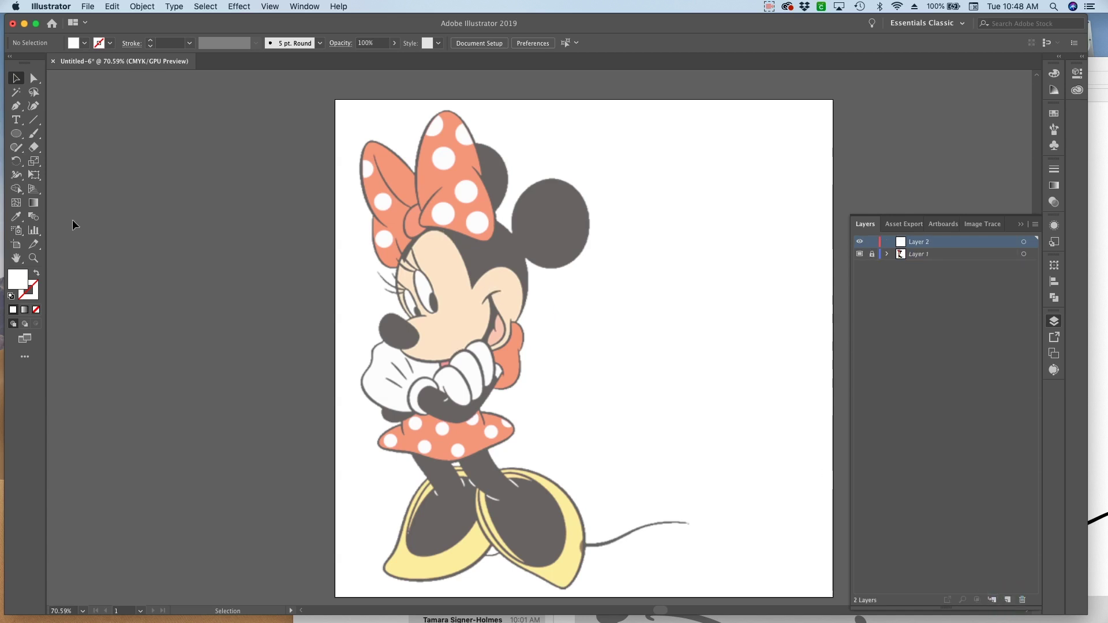
Step: Prepare the Paintbrush tool with no fill, a black 1 pt stroke and round corner joins
{"action": "left_click", "coordinate": [12, 295]}
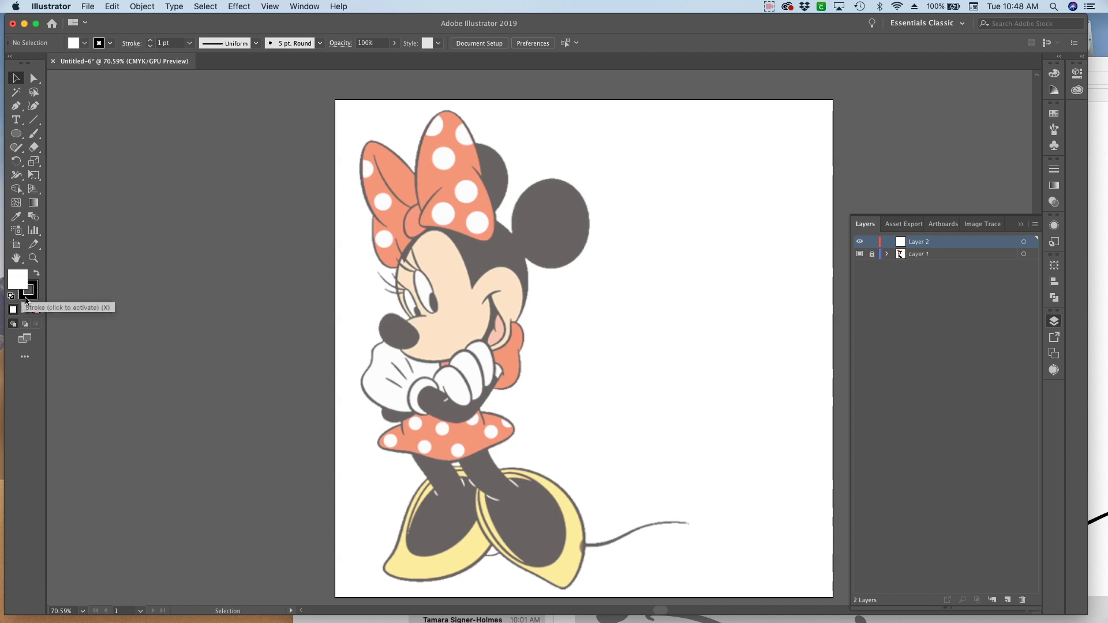
{"action": "left_click", "coordinate": [36, 311]}
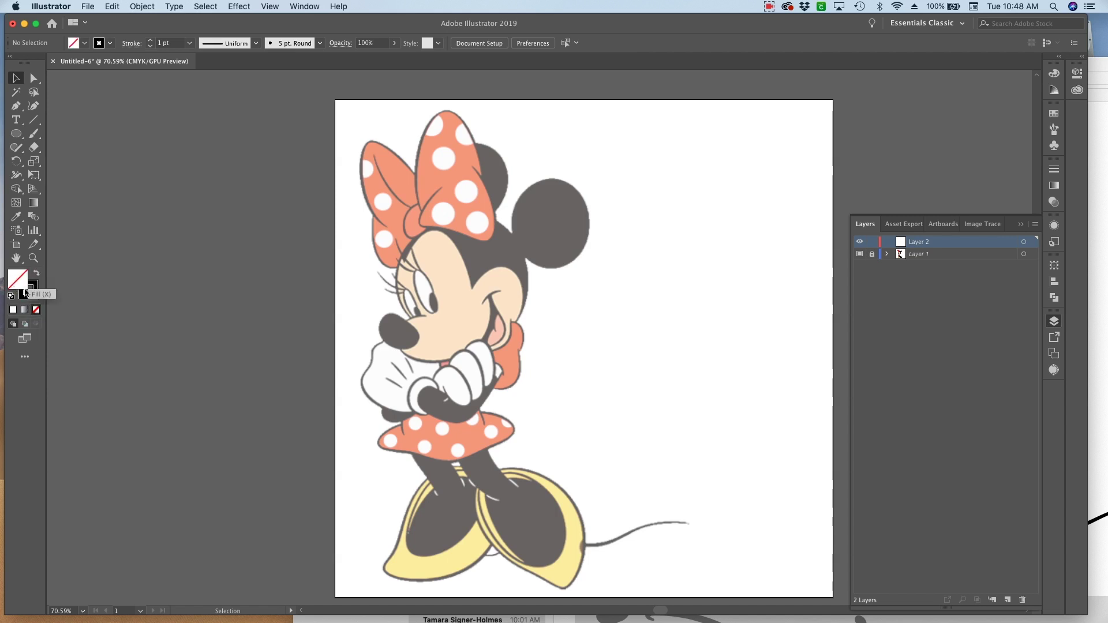
{"action": "left_click", "coordinate": [34, 133]}
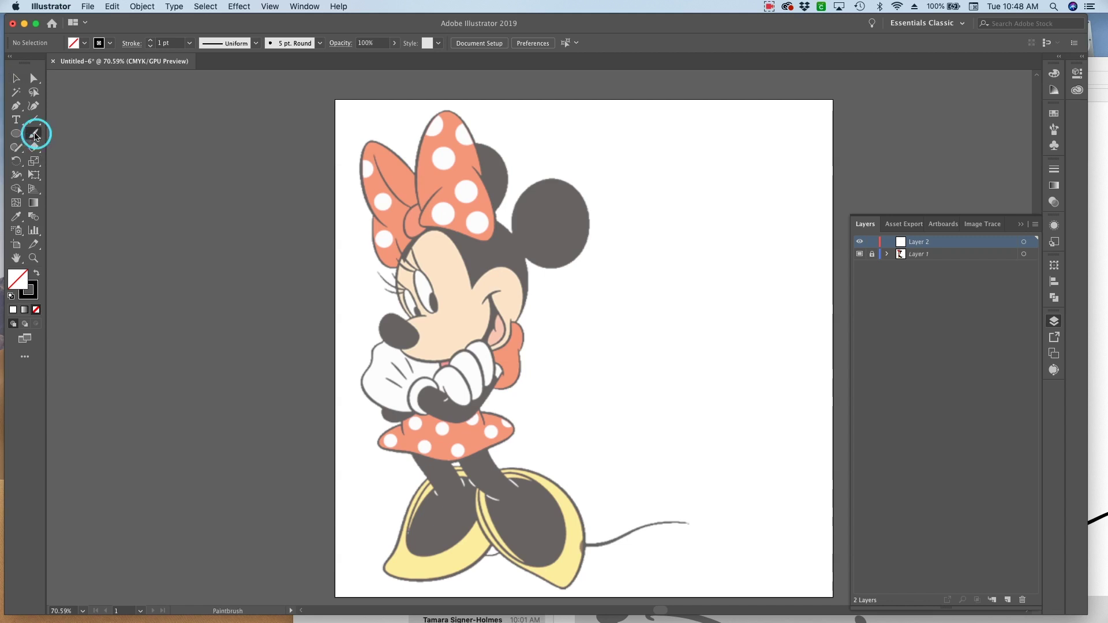
{"action": "left_click", "coordinate": [132, 42]}
{"action": "left_click", "coordinate": [64, 88]}
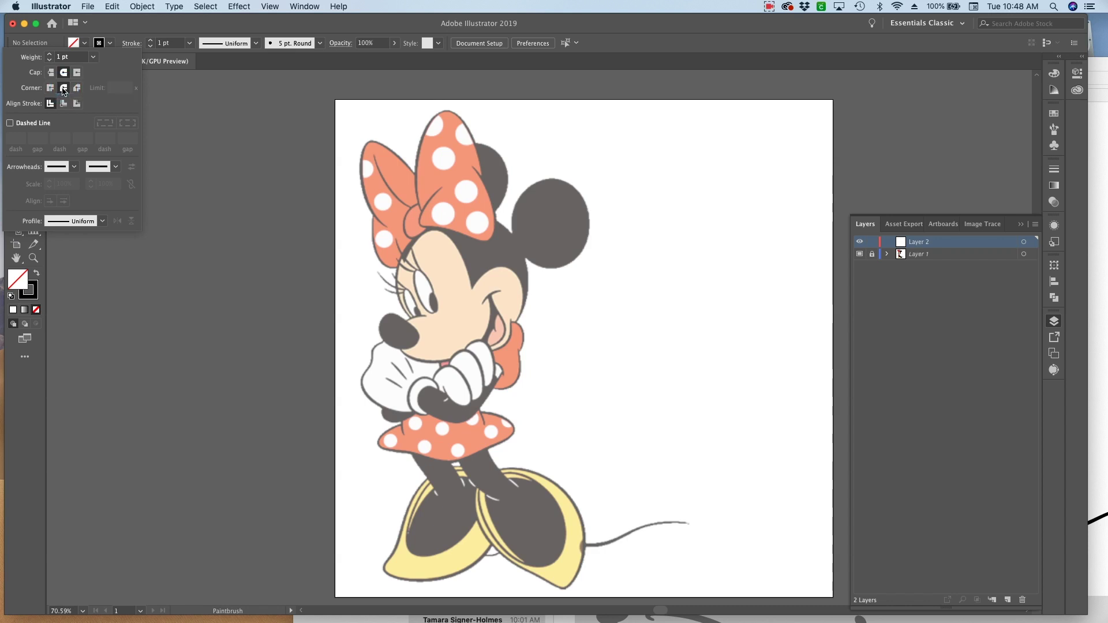
Step: Set the size of the 5 pt. Round calligraphic brush to 3 pt
{"action": "left_click", "coordinate": [275, 46]}
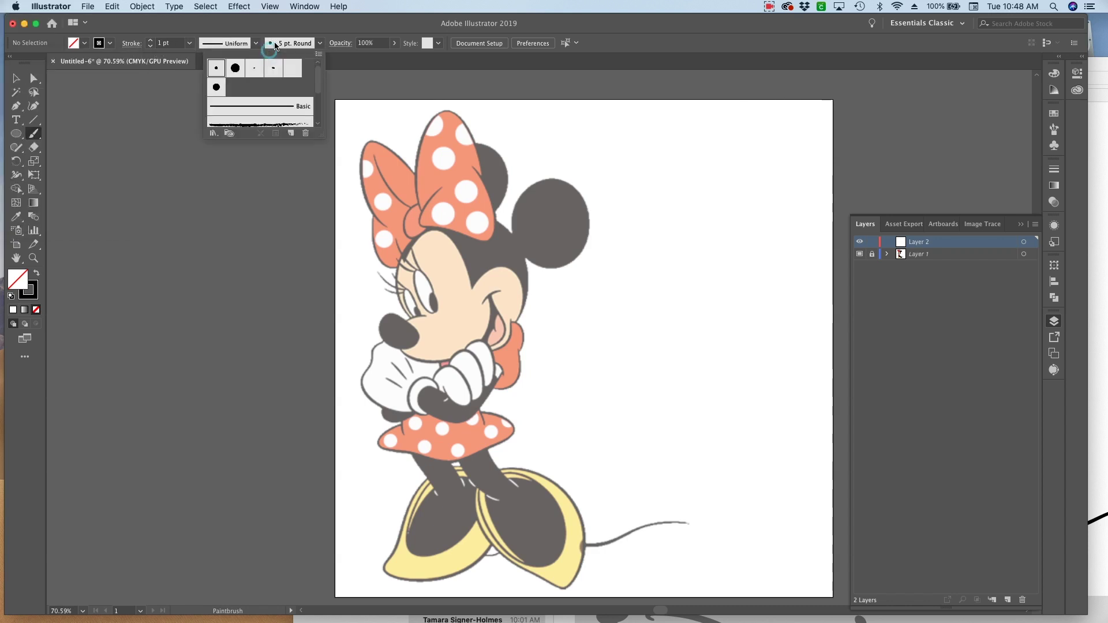
{"action": "double_click", "coordinate": [218, 66]}
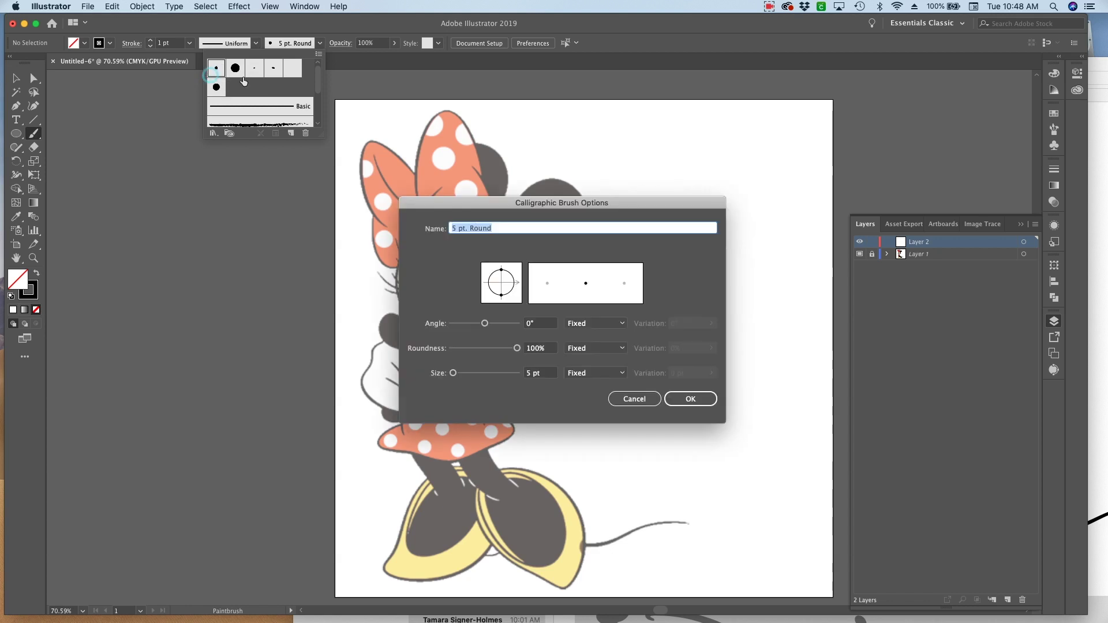
{"action": "double_click", "coordinate": [531, 374]}
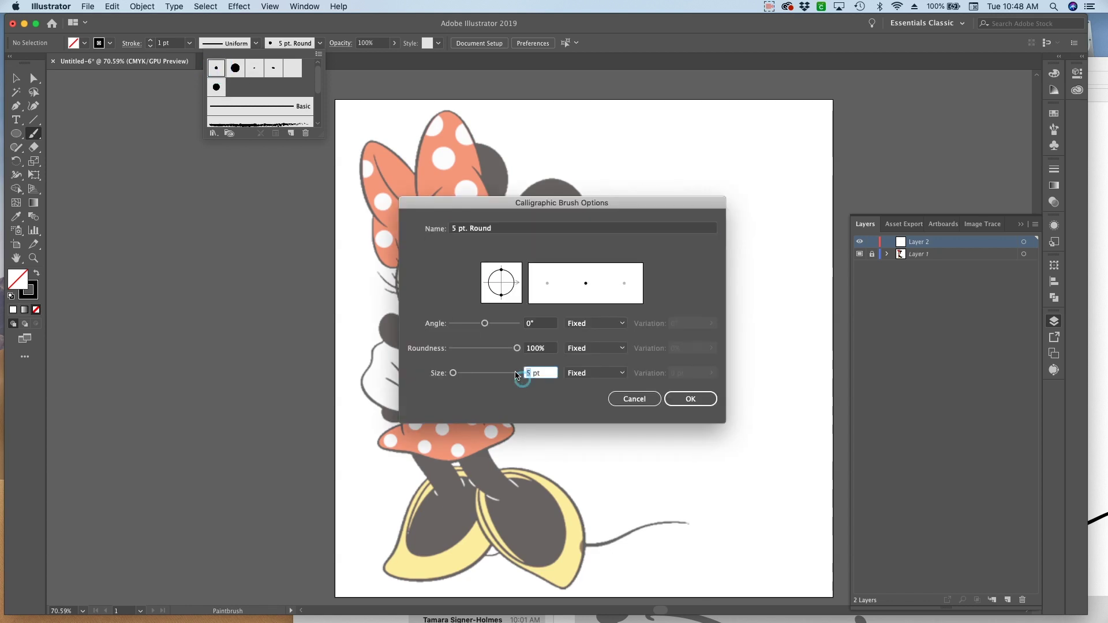
{"action": "type", "text": "3"}
{"action": "key", "text": "Return"}
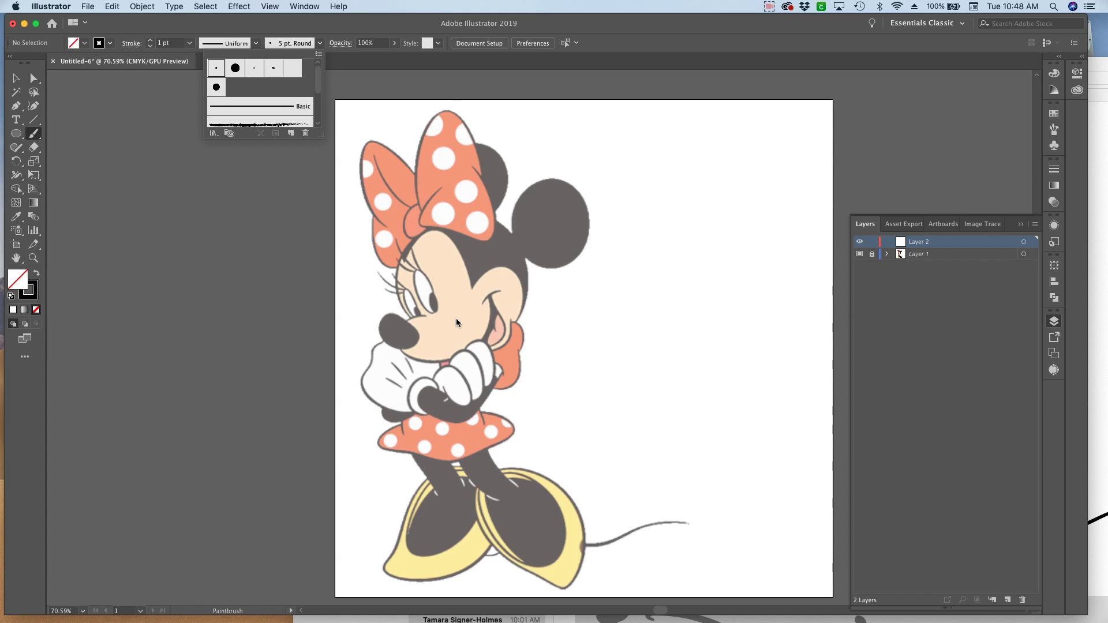
Step: Trace the bow, ears and head outline of the template figure with Paintbrush strokes
{"action": "key", "text": "super+equal"}
{"action": "key", "text": "super+equal"}
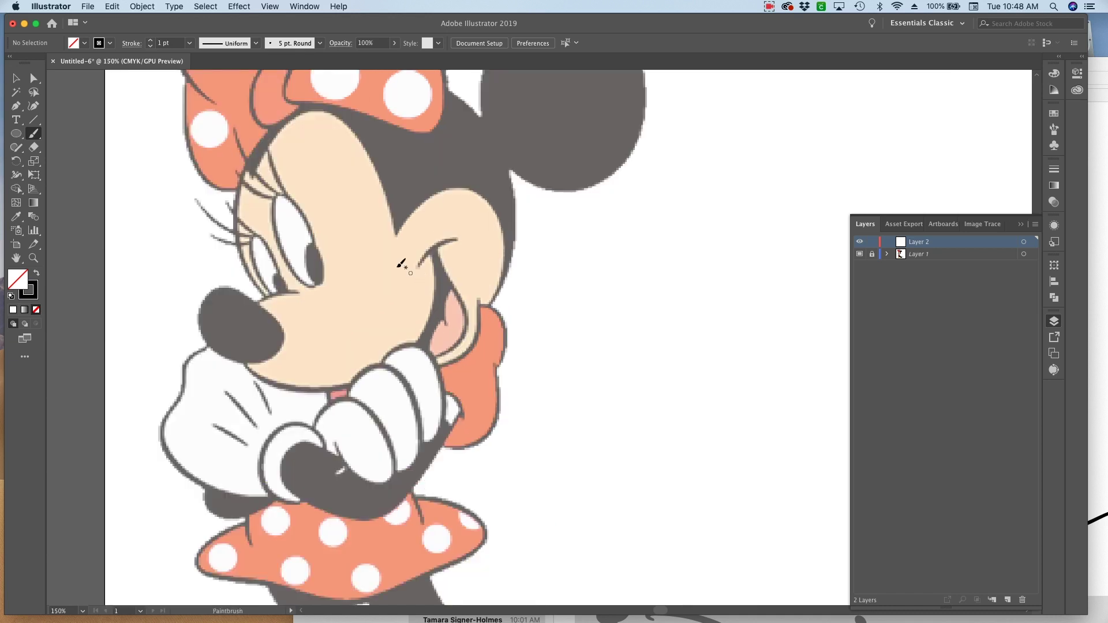
{"action": "left_click_drag", "start_coordinate": [366, 229], "coordinate": [609, 480]}
{"action": "mouse_move", "coordinate": [493, 456]}
{"action": "left_mouse_down"}
{"action": "mouse_move", "coordinate": [438, 343]}
{"action": "mouse_move", "coordinate": [414, 236]}
{"action": "mouse_move", "coordinate": [527, 253]}
{"action": "left_mouse_up"}
{"action": "mouse_move", "coordinate": [540, 329]}
{"action": "left_mouse_down"}
{"action": "mouse_move", "coordinate": [593, 119]}
{"action": "mouse_move", "coordinate": [695, 346]}
{"action": "mouse_move", "coordinate": [543, 367]}
{"action": "left_mouse_up"}
{"action": "left_click_drag", "start_coordinate": [651, 241], "coordinate": [669, 261]}
{"action": "left_click_drag", "start_coordinate": [583, 286], "coordinate": [545, 346]}
{"action": "left_click_drag", "start_coordinate": [448, 225], "coordinate": [522, 326]}
{"action": "mouse_move", "coordinate": [520, 563]}
{"action": "left_mouse_down"}
{"action": "mouse_move", "coordinate": [507, 421]}
{"action": "mouse_move", "coordinate": [525, 407]}
{"action": "mouse_move", "coordinate": [756, 484]}
{"action": "mouse_move", "coordinate": [744, 572]}
{"action": "left_mouse_up"}
{"action": "left_click_drag", "start_coordinate": [765, 437], "coordinate": [744, 571]}
{"action": "mouse_move", "coordinate": [655, 189]}
{"action": "left_mouse_down"}
{"action": "mouse_move", "coordinate": [716, 222]}
{"action": "mouse_move", "coordinate": [699, 341]}
{"action": "left_mouse_up"}
{"action": "scroll", "coordinate": [700, 359], "scroll_direction": "right", "scroll_amount": 6}
{"action": "scroll", "coordinate": [700, 358], "scroll_direction": "down", "scroll_amount": 2}
{"action": "mouse_move", "coordinate": [583, 335]}
{"action": "left_mouse_down"}
{"action": "mouse_move", "coordinate": [704, 235]}
{"action": "mouse_move", "coordinate": [617, 401]}
{"action": "left_mouse_up"}
Step: Trace the nose, eyes and eyelashes with short Paintbrush strokes
{"action": "scroll", "coordinate": [655, 470], "scroll_direction": "left", "scroll_amount": 6}
{"action": "scroll", "coordinate": [655, 469], "scroll_direction": "down", "scroll_amount": 2}
{"action": "left_click_drag", "start_coordinate": [522, 460], "coordinate": [568, 450]}
{"action": "left_click_drag", "start_coordinate": [519, 395], "coordinate": [542, 450]}
{"action": "left_click_drag", "start_coordinate": [540, 358], "coordinate": [586, 441]}
{"action": "left_click_drag", "start_coordinate": [531, 338], "coordinate": [552, 332]}
{"action": "left_click_drag", "start_coordinate": [518, 372], "coordinate": [528, 394]}
{"action": "mouse_move", "coordinate": [522, 462]}
{"action": "left_mouse_down"}
{"action": "mouse_move", "coordinate": [470, 482]}
{"action": "mouse_move", "coordinate": [548, 502]}
{"action": "left_mouse_up"}
Step: Trace the chin, mouth, glove, cuff, folded arm and fingers with the Paintbrush
{"action": "scroll", "coordinate": [548, 502], "scroll_direction": "down", "scroll_amount": 3}
{"action": "scroll", "coordinate": [548, 502], "scroll_direction": "right", "scroll_amount": 2}
{"action": "left_click_drag", "start_coordinate": [462, 372], "coordinate": [609, 359]}
{"action": "mouse_move", "coordinate": [672, 245]}
{"action": "left_mouse_down"}
{"action": "mouse_move", "coordinate": [632, 349]}
{"action": "mouse_move", "coordinate": [649, 360]}
{"action": "mouse_move", "coordinate": [698, 306]}
{"action": "left_mouse_up"}
{"action": "left_click_drag", "start_coordinate": [658, 453], "coordinate": [712, 310]}
{"action": "mouse_move", "coordinate": [424, 348]}
{"action": "left_mouse_down"}
{"action": "mouse_move", "coordinate": [486, 502]}
{"action": "mouse_move", "coordinate": [477, 462]}
{"action": "left_mouse_up"}
{"action": "left_click_drag", "start_coordinate": [500, 430], "coordinate": [540, 454]}
{"action": "mouse_move", "coordinate": [678, 418]}
{"action": "left_mouse_down"}
{"action": "mouse_move", "coordinate": [616, 503]}
{"action": "mouse_move", "coordinate": [540, 451]}
{"action": "mouse_move", "coordinate": [606, 488]}
{"action": "left_mouse_up"}
{"action": "left_click_drag", "start_coordinate": [530, 407], "coordinate": [612, 490]}
{"action": "left_click_drag", "start_coordinate": [566, 375], "coordinate": [637, 443]}
{"action": "left_click_drag", "start_coordinate": [604, 353], "coordinate": [661, 427]}
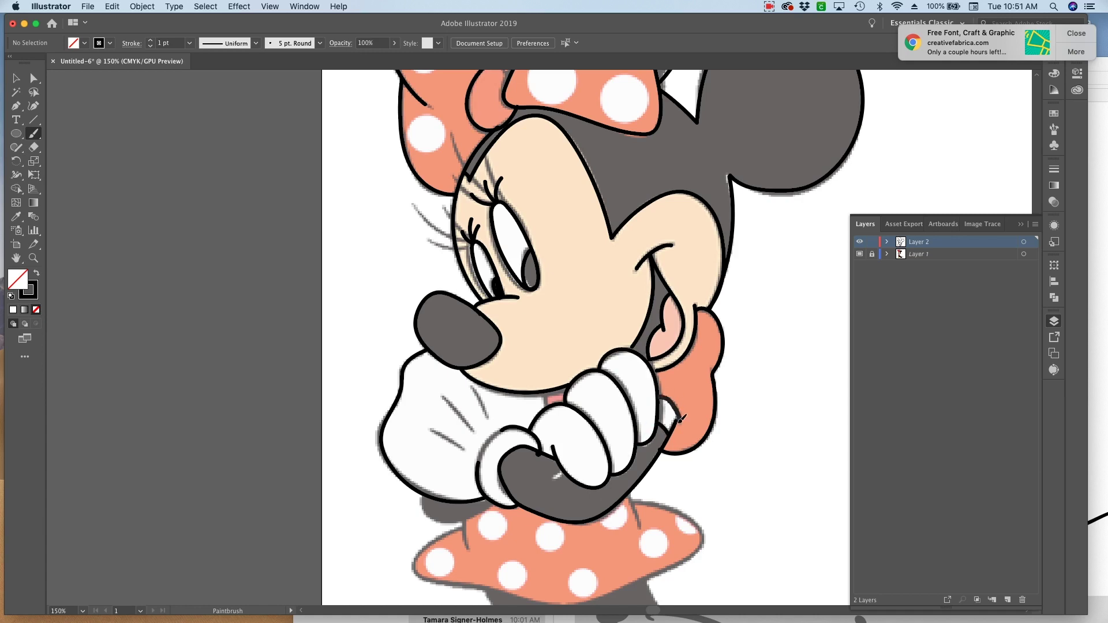
Step: Adjust an anchor point on the traced jaw line beside the raised fingers, using Direct Selection
{"action": "key", "text": "super+equal"}
{"action": "key", "text": "a"}
{"action": "left_click_drag", "start_coordinate": [725, 353], "coordinate": [721, 356]}
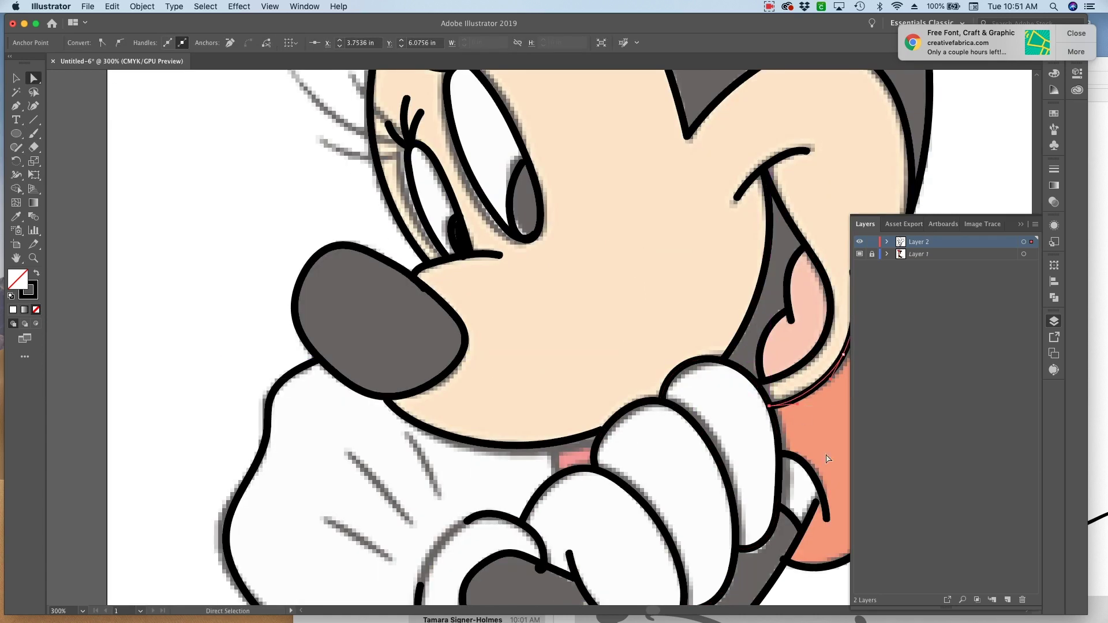
{"action": "left_click", "coordinate": [802, 520]}
{"action": "scroll", "coordinate": [751, 404], "scroll_direction": "down", "scroll_amount": 5}
{"action": "scroll", "coordinate": [750, 403], "scroll_direction": "right", "scroll_amount": 1}
{"action": "left_click", "coordinate": [489, 369]}
{"action": "left_click", "coordinate": [34, 134]}
{"action": "key", "text": "super+0"}
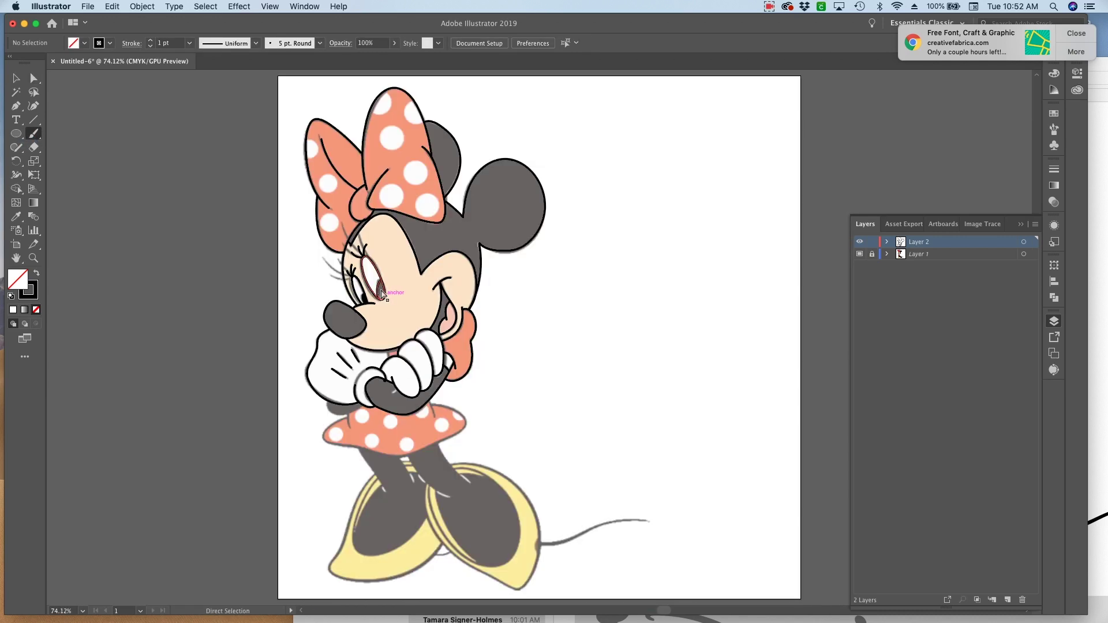
Step: Trace the outline of the polka-dot skirt below the folded arms
{"action": "key", "text": "super+equal"}
{"action": "left_click_drag", "start_coordinate": [328, 434], "coordinate": [399, 461]}
{"action": "scroll", "coordinate": [399, 461], "scroll_direction": "down", "scroll_amount": 4}
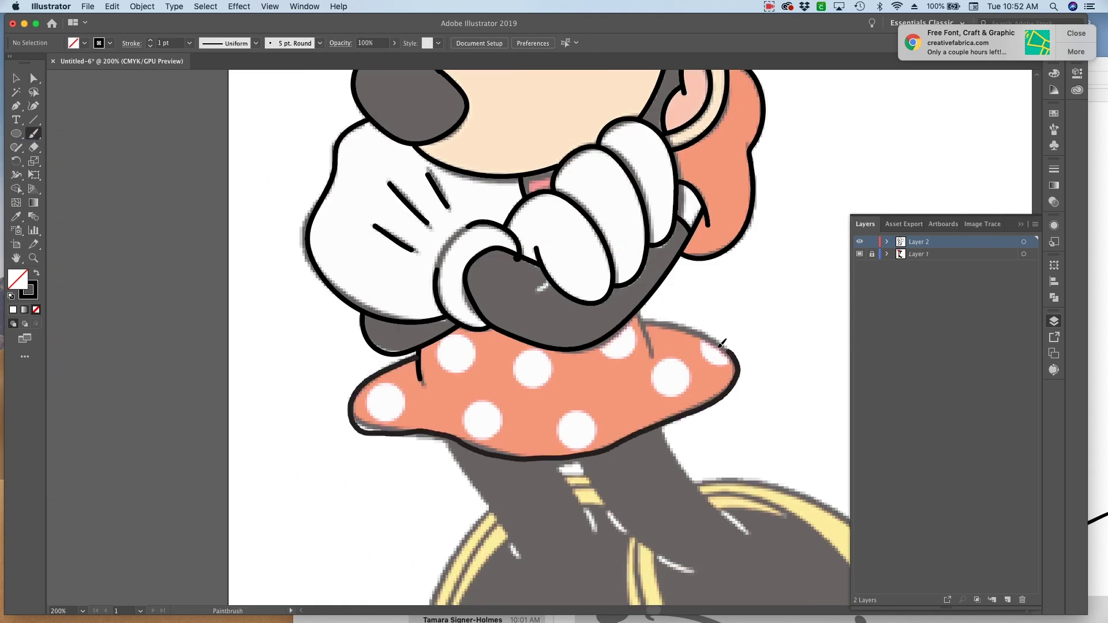
Step: Trace both legs and the inner outlines of the shoes with Paintbrush strokes
{"action": "scroll", "coordinate": [750, 465], "scroll_direction": "down", "scroll_amount": 7}
{"action": "left_click_drag", "start_coordinate": [413, 222], "coordinate": [492, 348]}
{"action": "left_click_drag", "start_coordinate": [414, 222], "coordinate": [501, 357]}
{"action": "left_click_drag", "start_coordinate": [524, 245], "coordinate": [569, 319]}
{"action": "left_click_drag", "start_coordinate": [550, 247], "coordinate": [663, 356]}
{"action": "left_click_drag", "start_coordinate": [634, 213], "coordinate": [720, 318]}
{"action": "mouse_move", "coordinate": [534, 261]}
{"action": "left_mouse_down"}
{"action": "mouse_move", "coordinate": [562, 265]}
{"action": "mouse_move", "coordinate": [578, 292]}
{"action": "left_mouse_up"}
{"action": "mouse_move", "coordinate": [466, 296]}
{"action": "left_mouse_down"}
{"action": "mouse_move", "coordinate": [392, 427]}
{"action": "mouse_move", "coordinate": [431, 587]}
{"action": "mouse_move", "coordinate": [643, 485]}
{"action": "left_mouse_up"}
{"action": "mouse_move", "coordinate": [604, 324]}
{"action": "left_mouse_down"}
{"action": "mouse_move", "coordinate": [598, 382]}
{"action": "mouse_move", "coordinate": [710, 539]}
{"action": "left_mouse_up"}
Step: Trace the remaining outer shoe outlines and the tail
{"action": "scroll", "coordinate": [791, 483], "scroll_direction": "down", "scroll_amount": 5}
{"action": "scroll", "coordinate": [791, 482], "scroll_direction": "right", "scroll_amount": 6}
{"action": "left_click_drag", "start_coordinate": [605, 445], "coordinate": [496, 139]}
{"action": "mouse_move", "coordinate": [456, 213]}
{"action": "left_mouse_down"}
{"action": "mouse_move", "coordinate": [683, 317]}
{"action": "mouse_move", "coordinate": [525, 169]}
{"action": "left_mouse_up"}
{"action": "left_click_drag", "start_coordinate": [466, 306], "coordinate": [553, 397]}
{"action": "left_click_drag", "start_coordinate": [616, 193], "coordinate": [558, 151]}
{"action": "left_click_drag", "start_coordinate": [309, 195], "coordinate": [433, 287]}
{"action": "left_click_drag", "start_coordinate": [235, 321], "coordinate": [261, 229]}
{"action": "scroll", "coordinate": [267, 222], "scroll_direction": "right", "scroll_amount": 6}
{"action": "scroll", "coordinate": [267, 222], "scroll_direction": "up", "scroll_amount": 1}
{"action": "mouse_move", "coordinate": [434, 411]}
{"action": "left_mouse_down"}
{"action": "mouse_move", "coordinate": [724, 352]}
{"action": "mouse_move", "coordinate": [438, 411]}
{"action": "left_mouse_up"}
Step: Hide the template layer and save the drawing to the Desktop as 082019Minnie1.ai in Illustrator CC format, replacing the existing file
{"action": "key", "text": "super+0"}
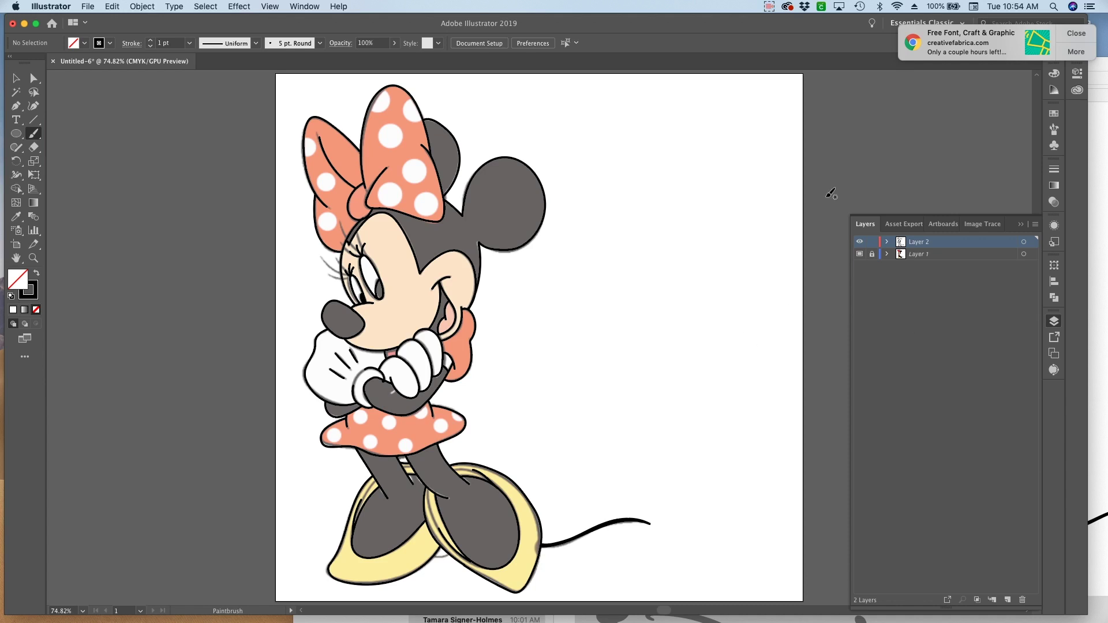
{"action": "left_click", "coordinate": [860, 254]}
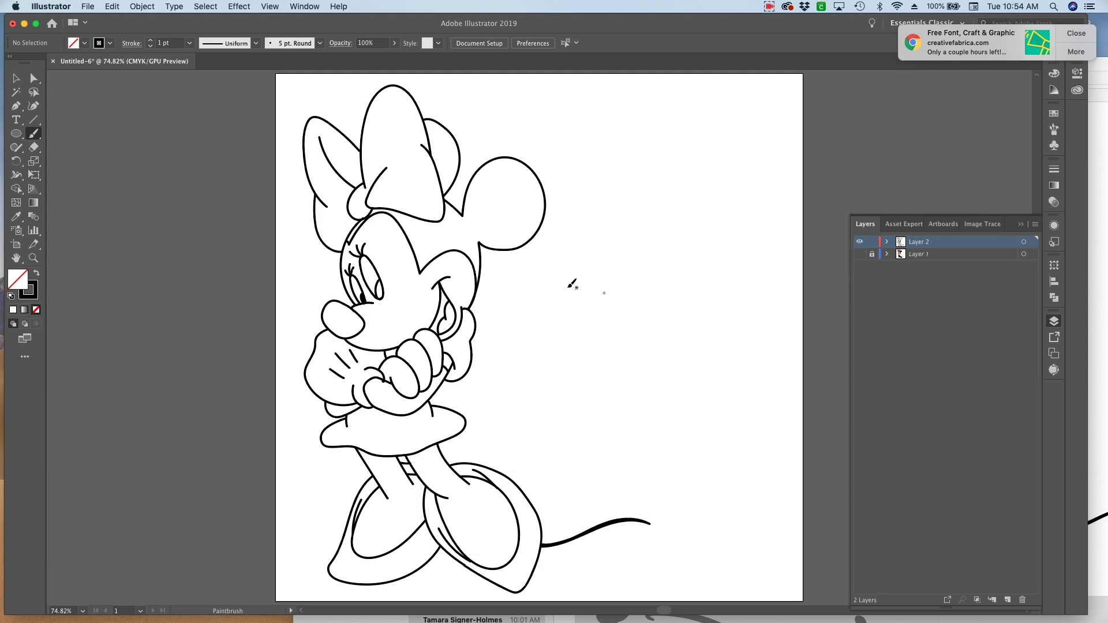
{"action": "left_click", "coordinate": [99, 10]}
{"action": "left_click", "coordinate": [211, 94]}
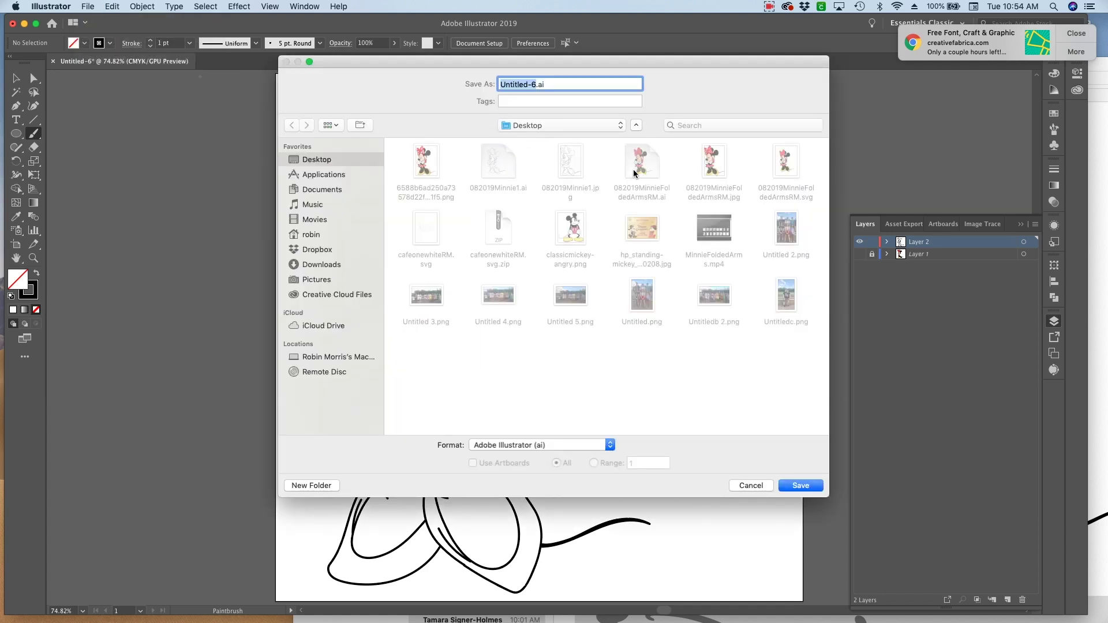
{"action": "left_click", "coordinate": [486, 168]}
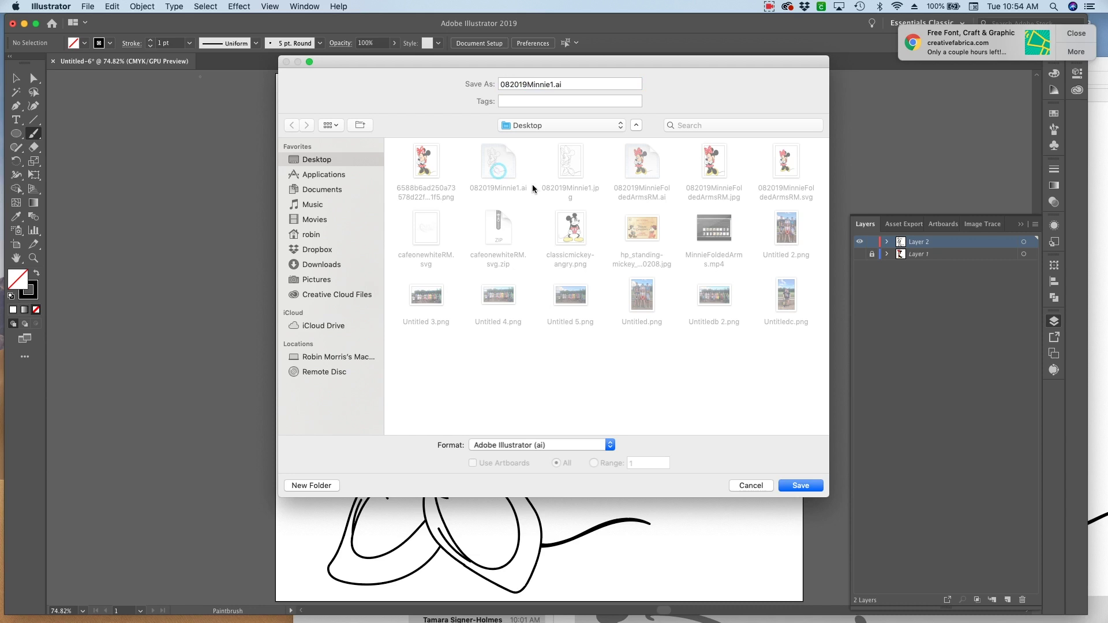
{"action": "left_click", "coordinate": [800, 486]}
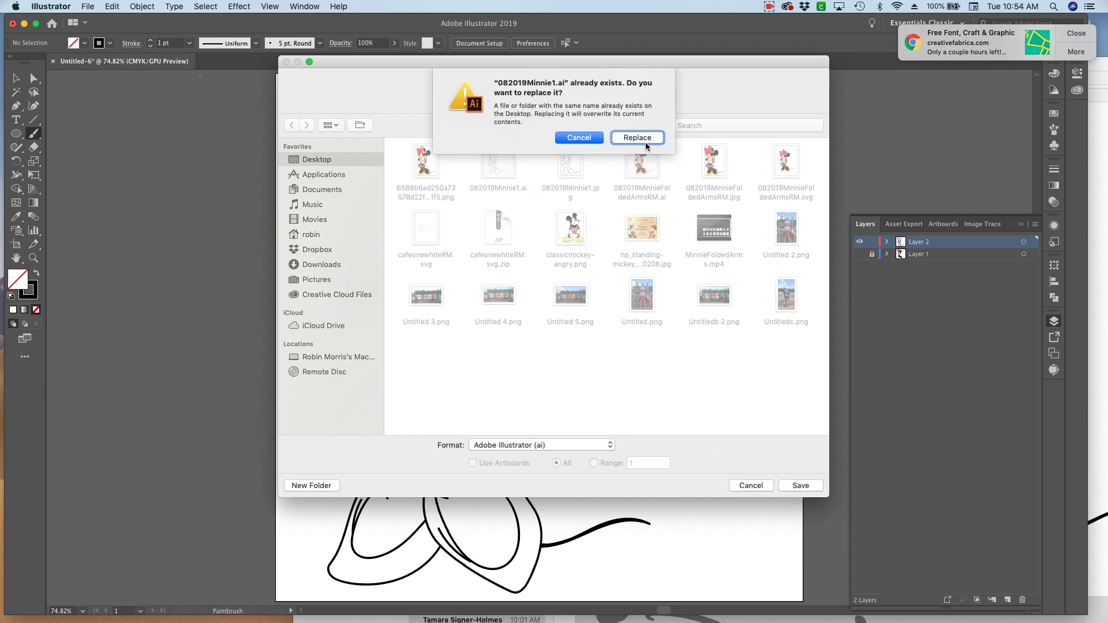
{"action": "left_click", "coordinate": [640, 138]}
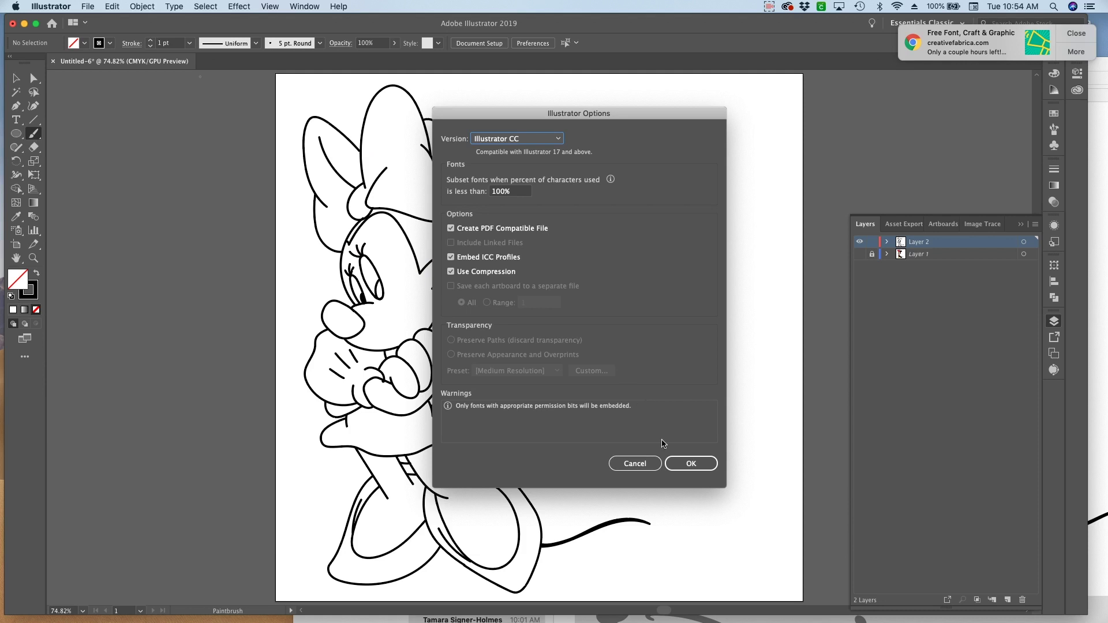
{"action": "left_click", "coordinate": [681, 465]}
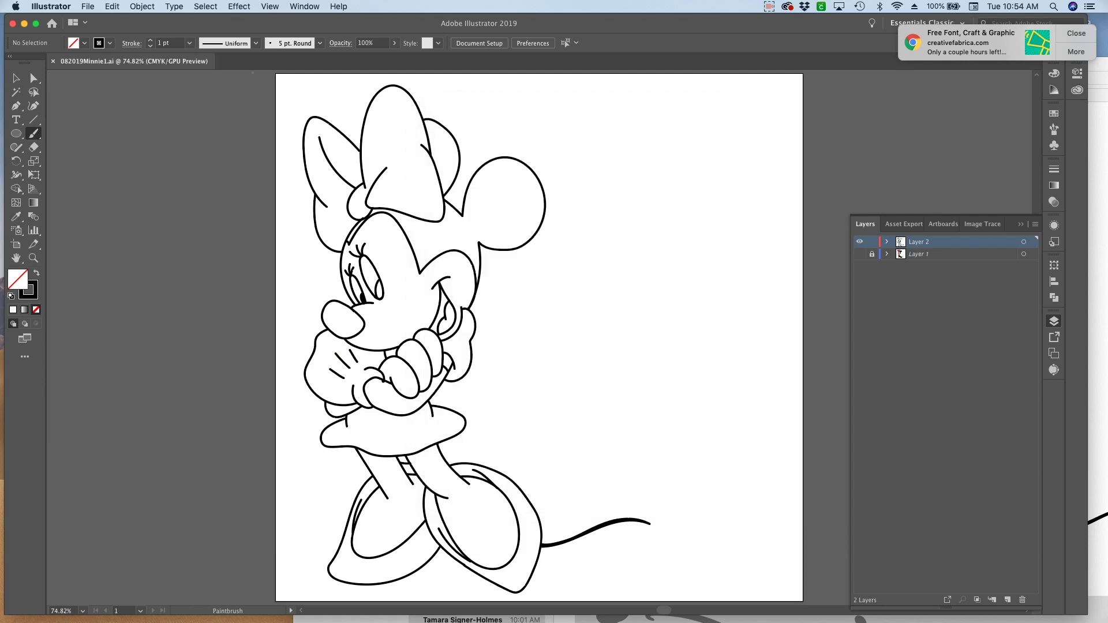
Step: Export the drawing as 082019Minnie1.jpg, replacing the existing file, in CMYK at quality 10 and 300 ppi
{"action": "left_click", "coordinate": [88, 6]}
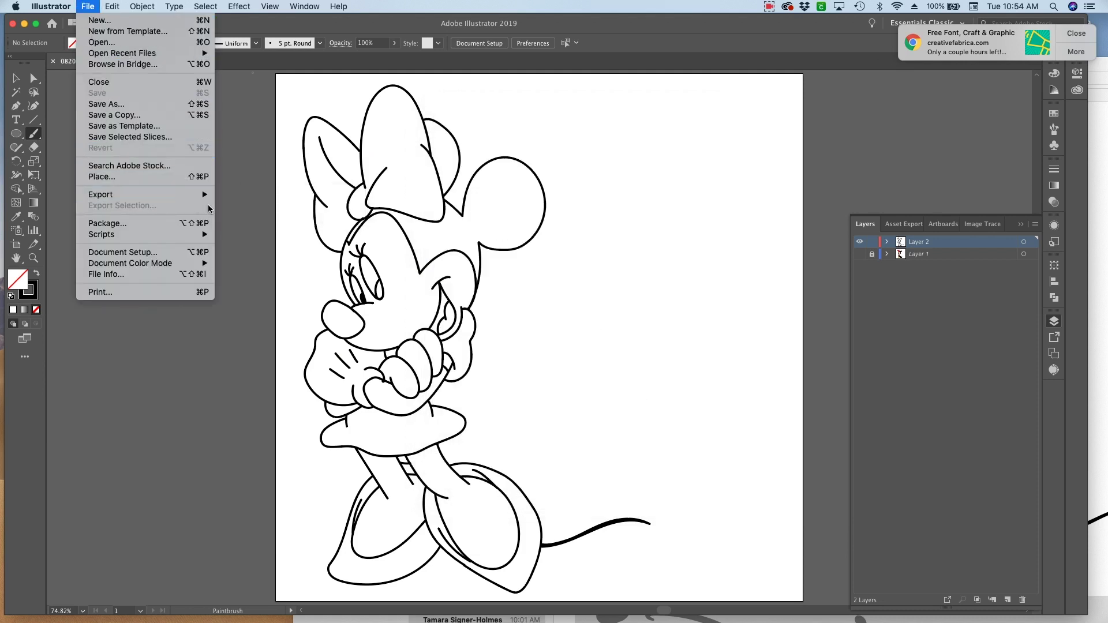
{"action": "left_click", "coordinate": [260, 193]}
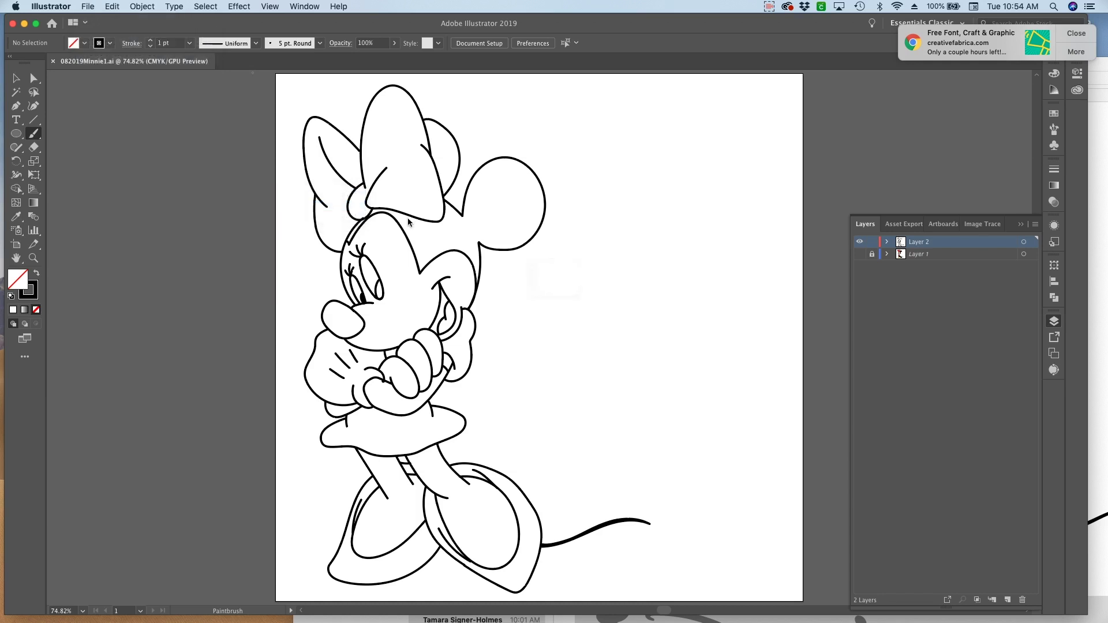
{"action": "left_click", "coordinate": [517, 447]}
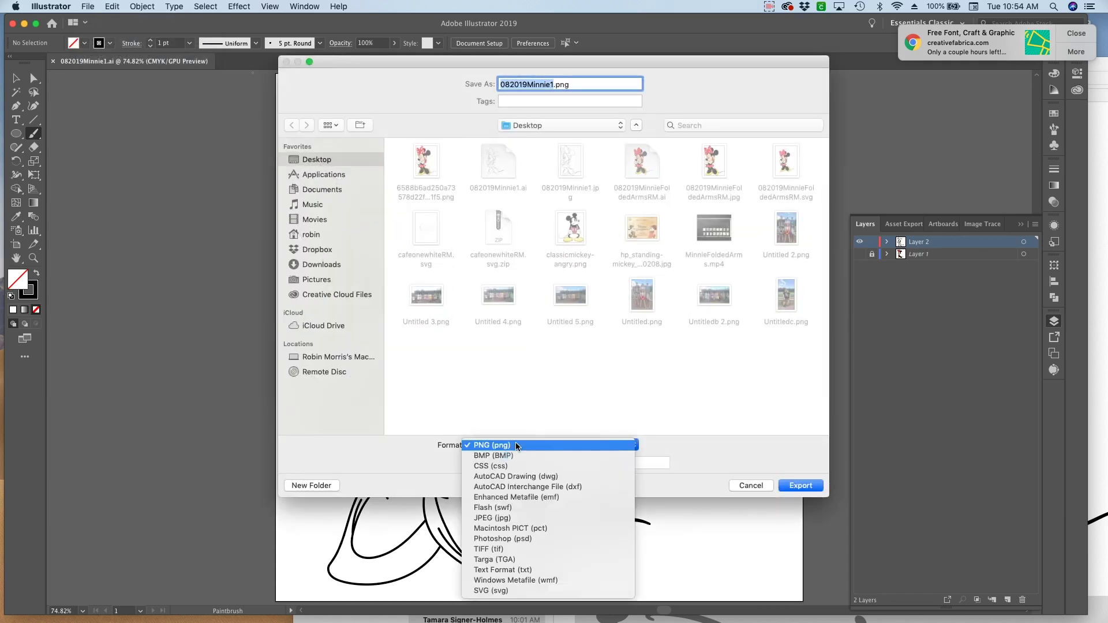
{"action": "left_click", "coordinate": [515, 539]}
{"action": "left_click", "coordinate": [796, 488]}
{"action": "left_click", "coordinate": [636, 137]}
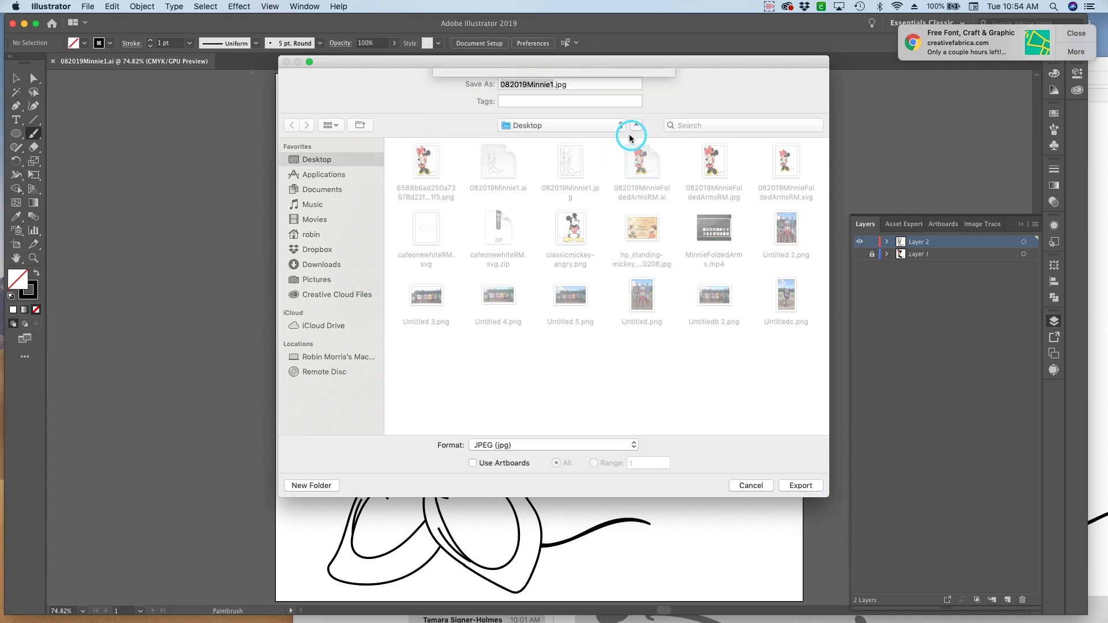
{"action": "left_click", "coordinate": [656, 460]}
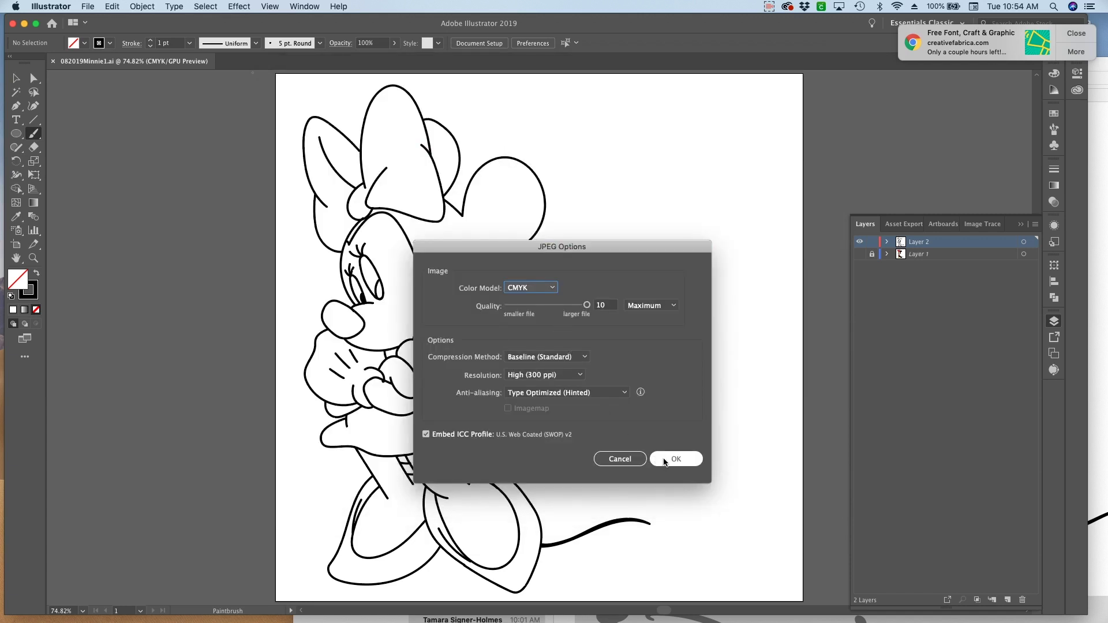
{"action": "left_click", "coordinate": [665, 461]}
Step: Create a new 12 x 12 in document with one artboard
{"action": "left_click", "coordinate": [87, 6]}
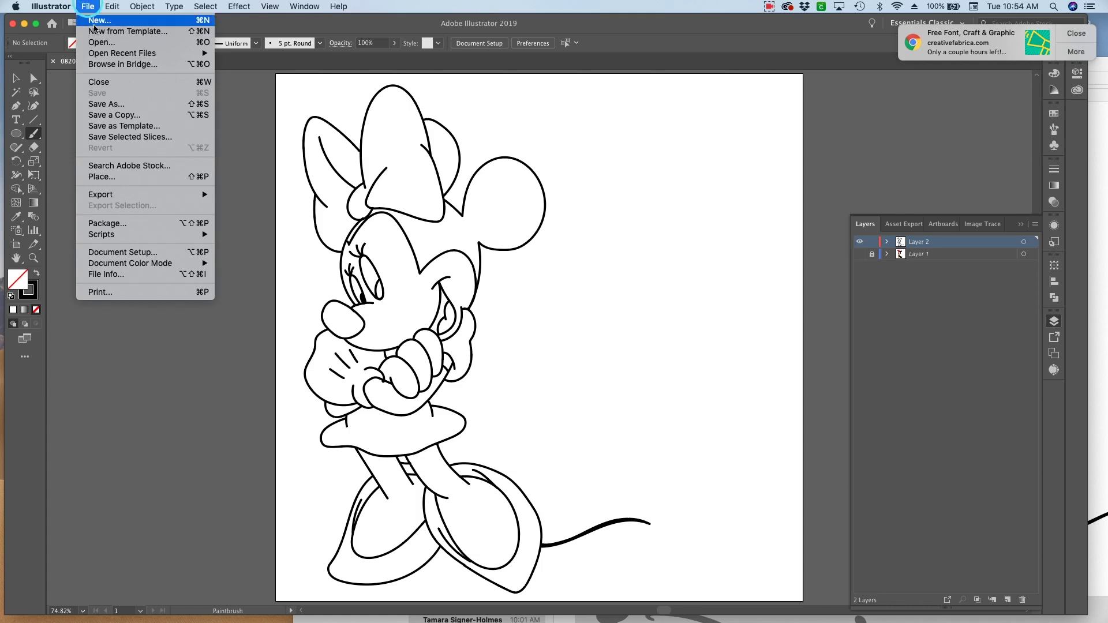
{"action": "left_click", "coordinate": [97, 21]}
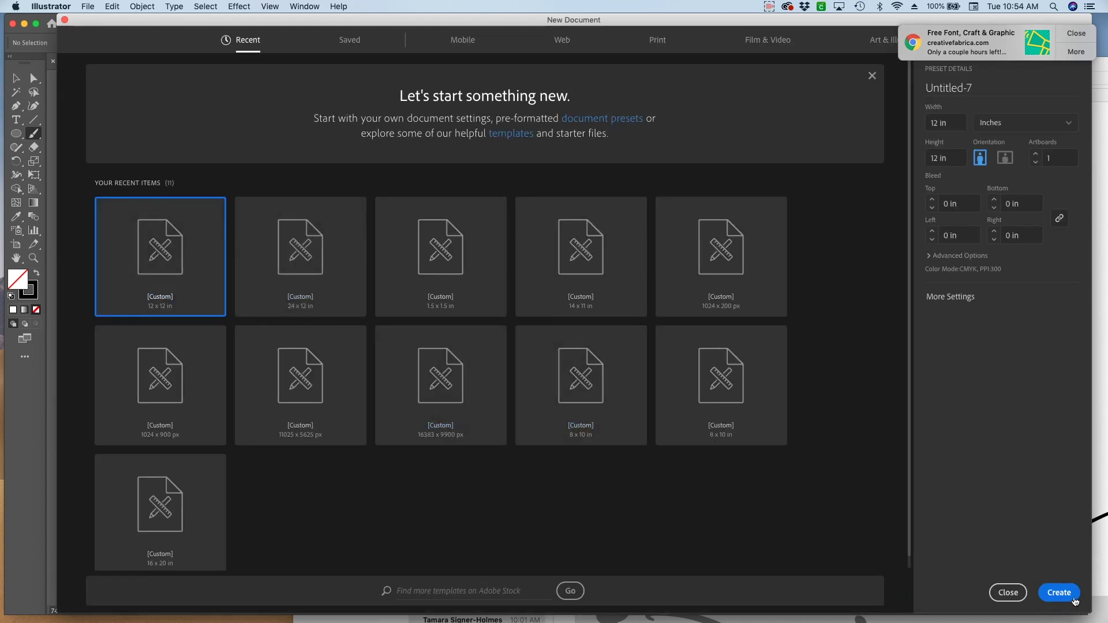
{"action": "left_click", "coordinate": [1074, 594]}
Step: Place the color Minnie PNG left of the artboard, about 3.6 x 5 in, and 082019Minnie1.jpg on the artboard, about 8 x 11.75 in
{"action": "left_click", "coordinate": [88, 6]}
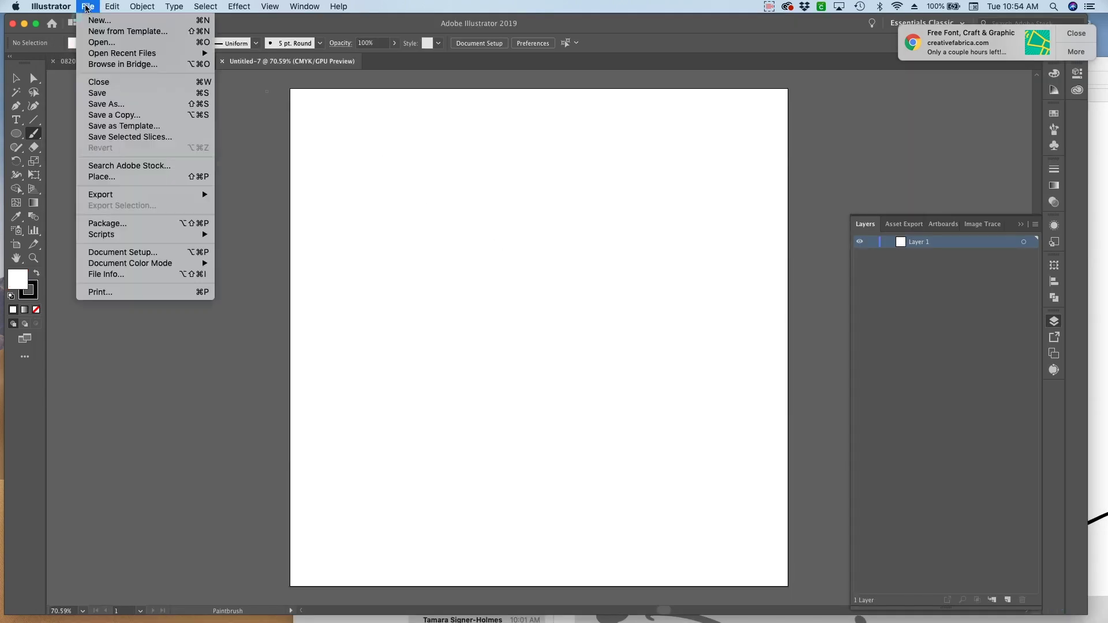
{"action": "left_click", "coordinate": [126, 177]}
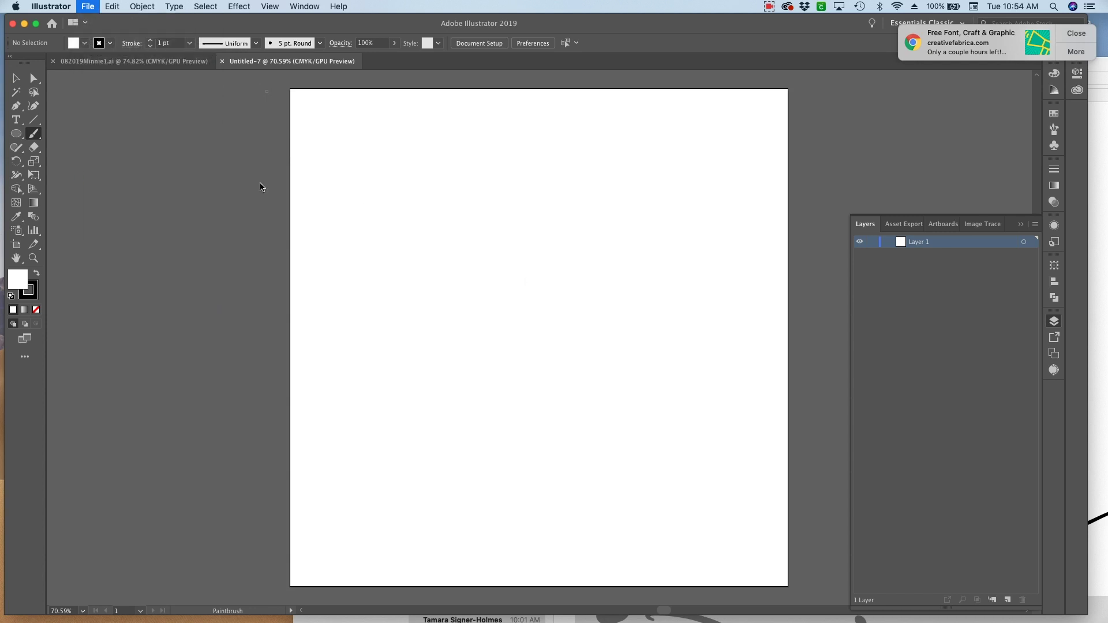
{"action": "left_click", "coordinate": [335, 78]}
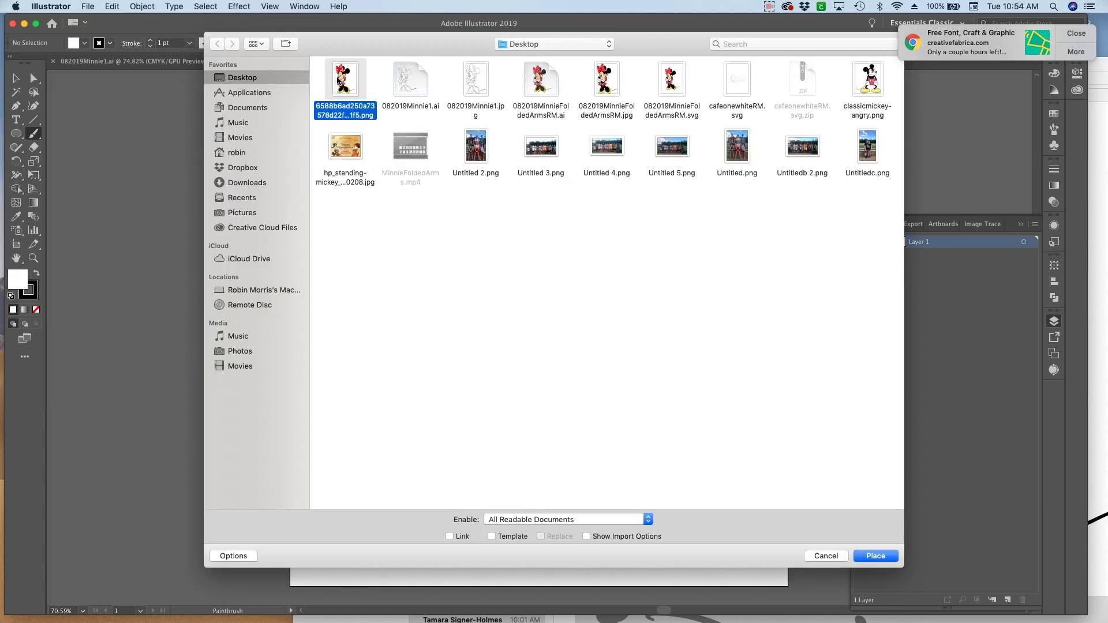
{"action": "left_click", "coordinate": [473, 88], "text": "super"}
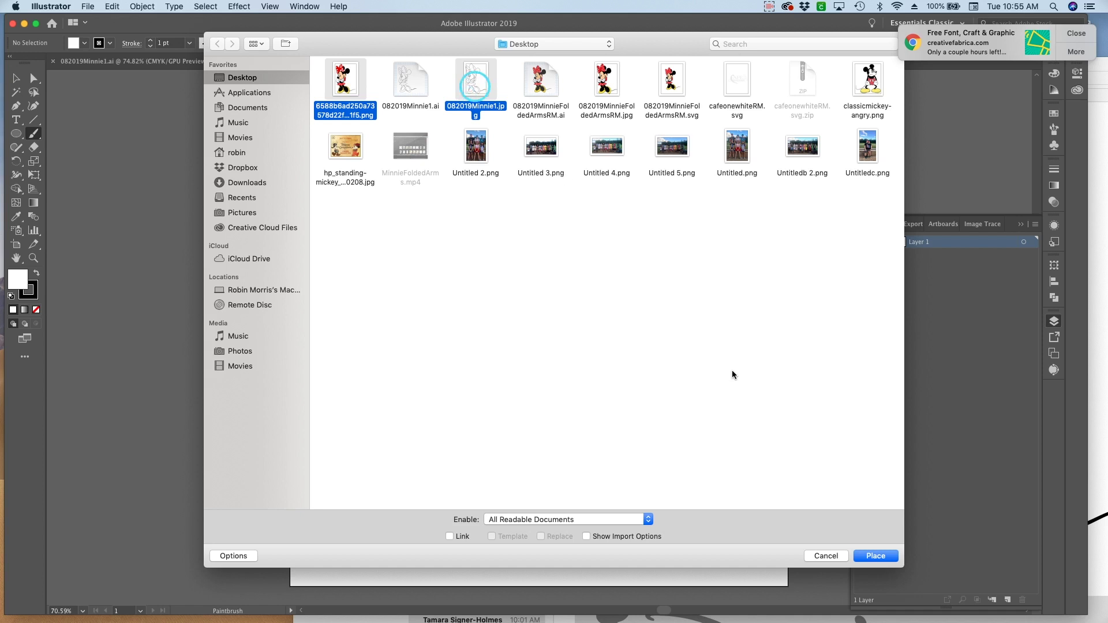
{"action": "left_click", "coordinate": [872, 556]}
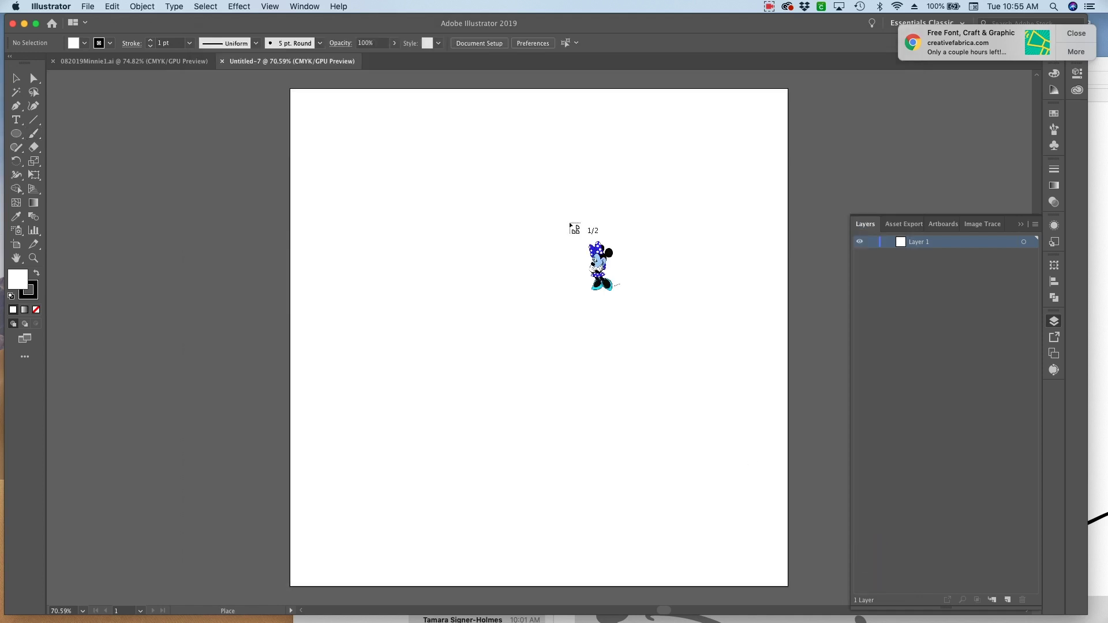
{"action": "left_click_drag", "start_coordinate": [134, 98], "coordinate": [284, 263]}
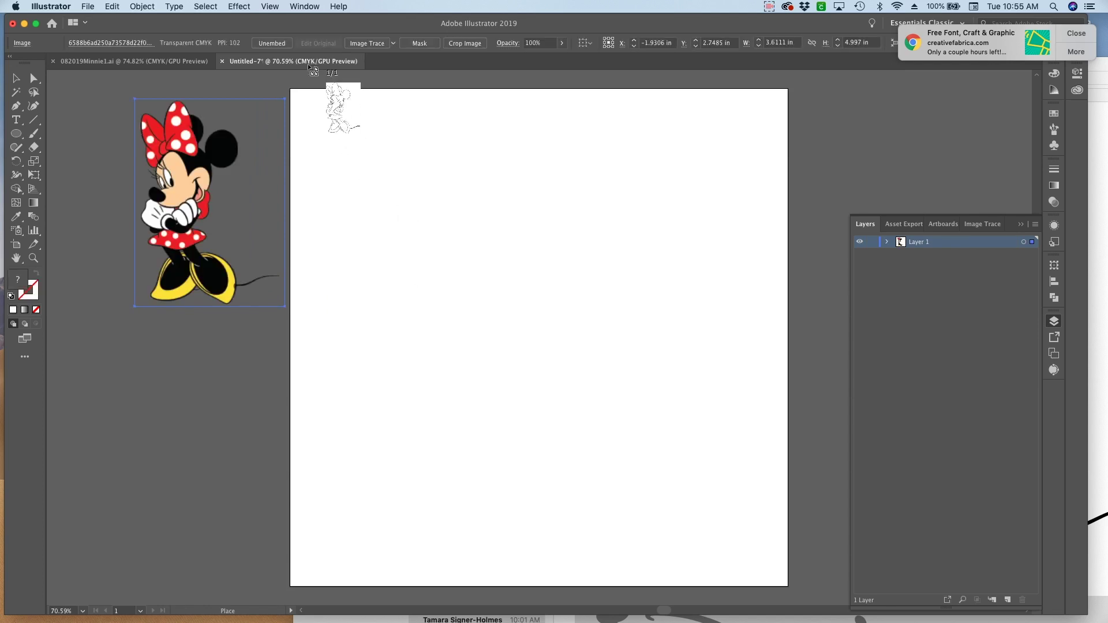
{"action": "mouse_move", "coordinate": [297, 93]}
{"action": "left_mouse_down"}
{"action": "mouse_move", "coordinate": [404, 164]}
{"action": "mouse_move", "coordinate": [638, 468]}
{"action": "mouse_move", "coordinate": [668, 527]}
{"action": "mouse_move", "coordinate": [661, 567]}
{"action": "left_mouse_up"}
{"action": "key", "text": "b"}
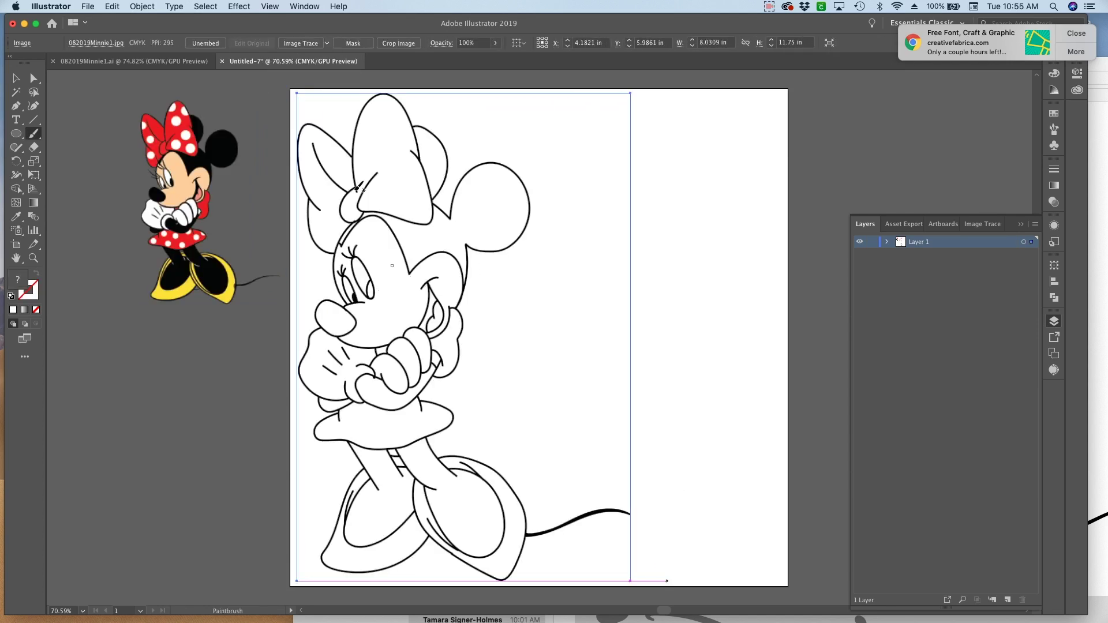
Step: Run Image Trace on the placed line-art JPG with the Default preset and expand the tracing
{"action": "left_click", "coordinate": [16, 80]}
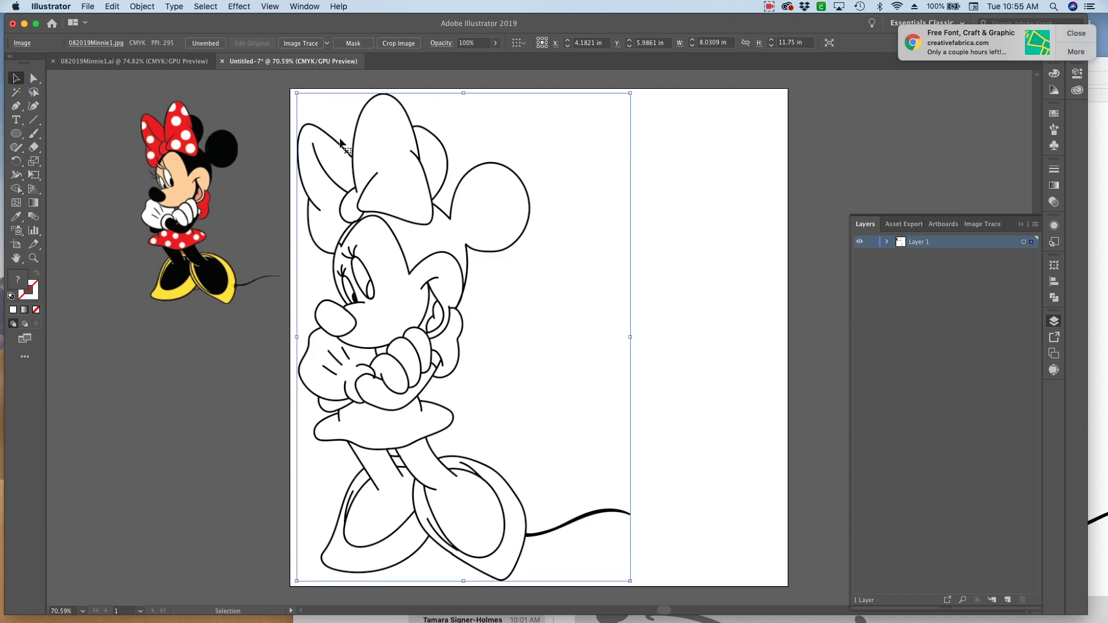
{"action": "left_click", "coordinate": [301, 44]}
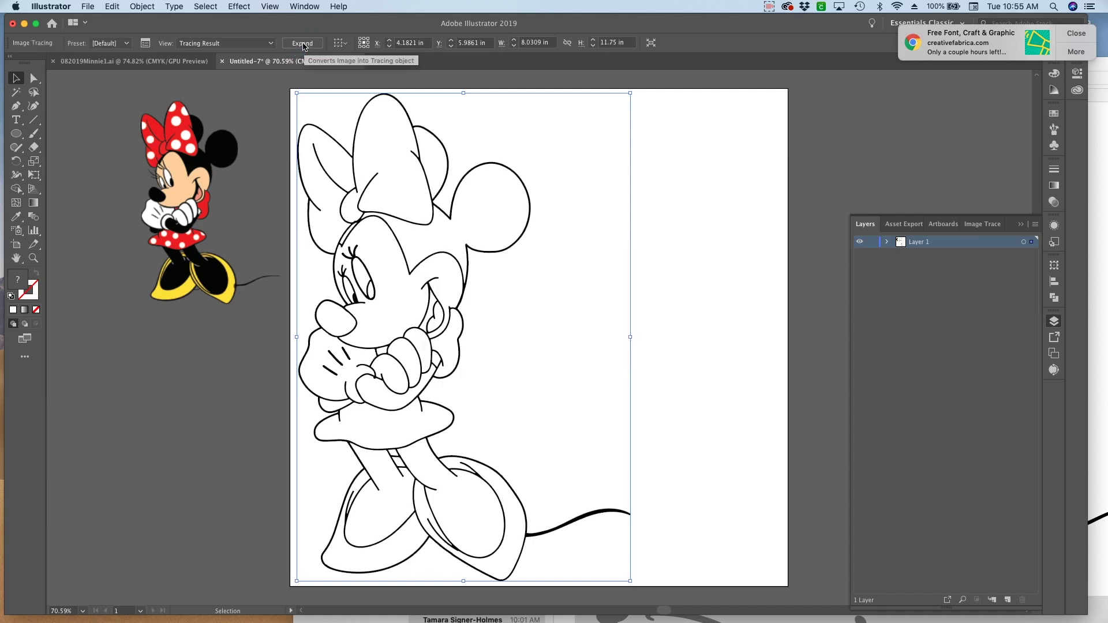
{"action": "left_click", "coordinate": [302, 43]}
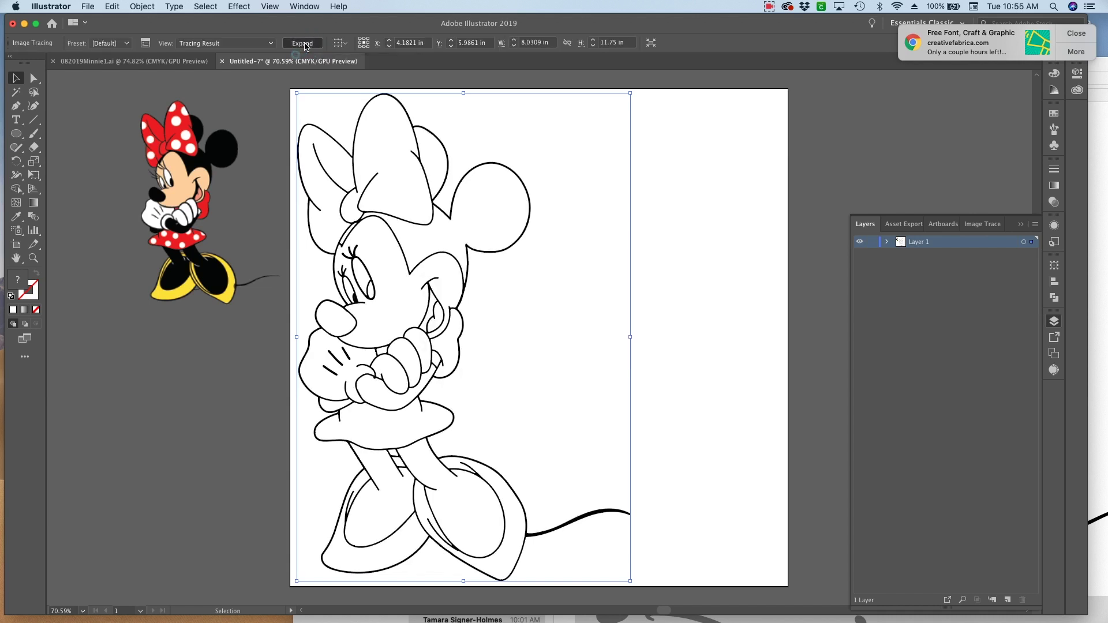
Step: Ungroup the expanded tracing and clear the selection
{"action": "left_click", "coordinate": [143, 7]}
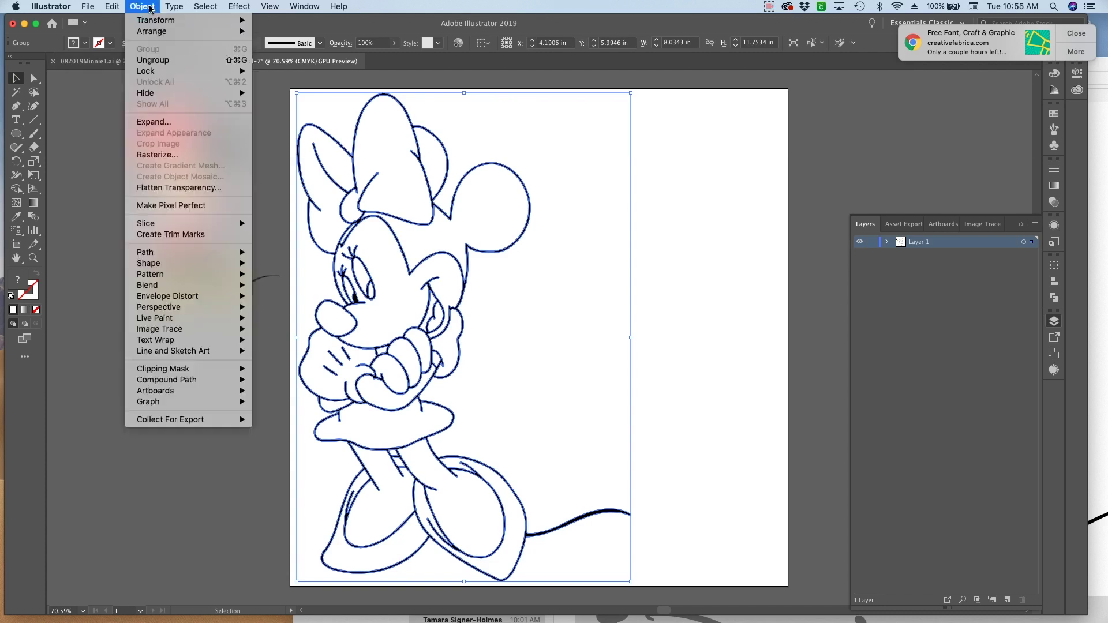
{"action": "mouse_move", "coordinate": [161, 71]}
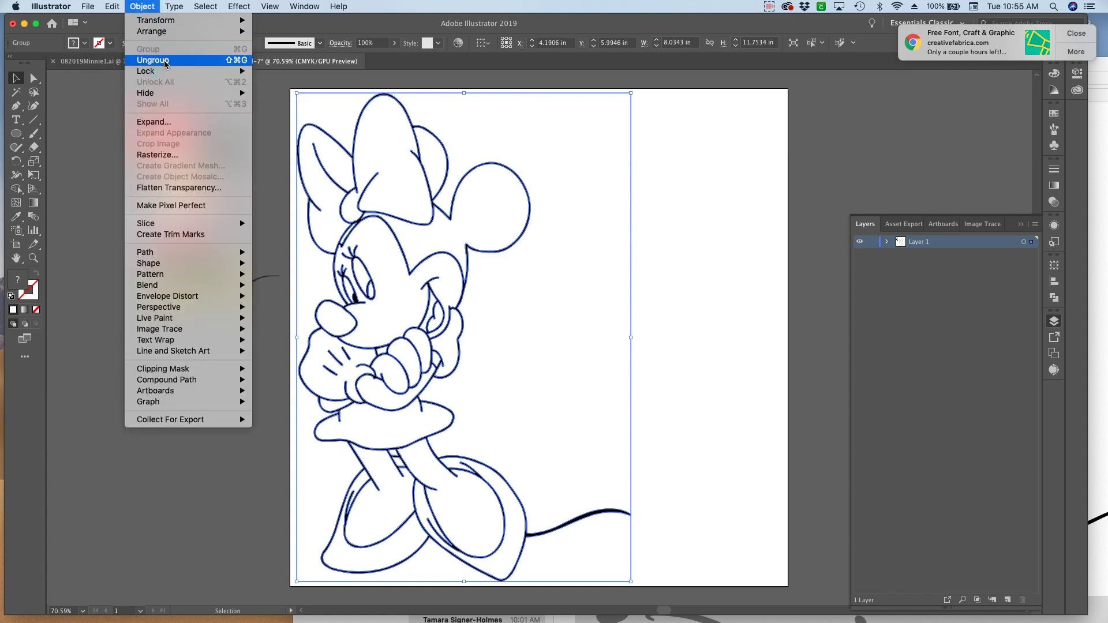
{"action": "left_click", "coordinate": [165, 62]}
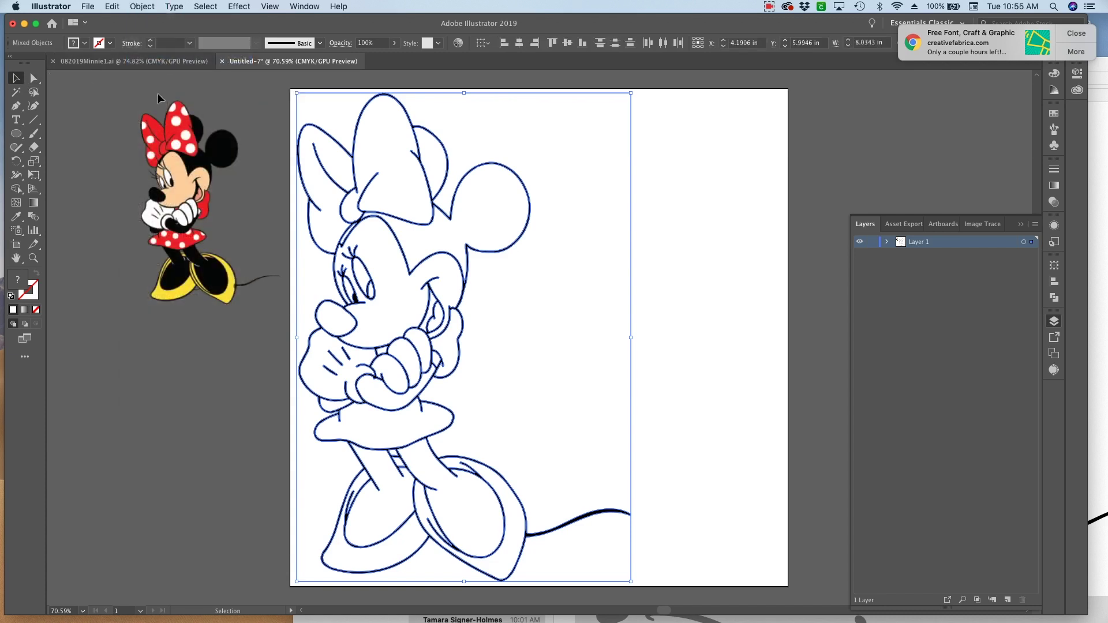
{"action": "left_click", "coordinate": [663, 149]}
Step: Show the grid and delete the white background shapes around the figure, below the tail and between the legs
{"action": "left_click", "coordinate": [469, 115]}
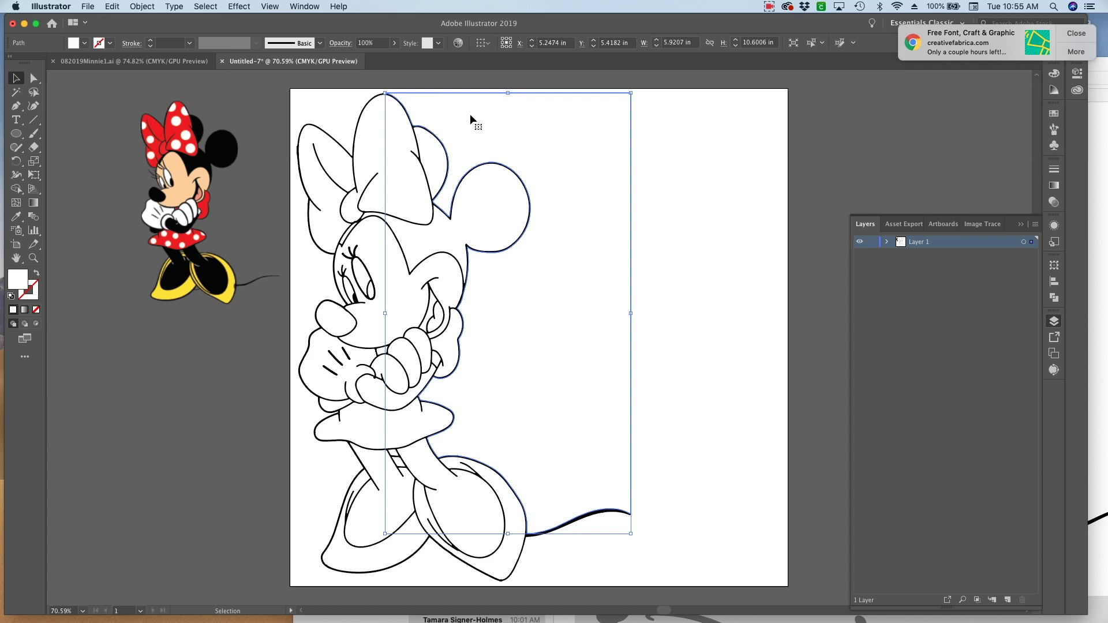
{"action": "key", "text": "super+apostrophe"}
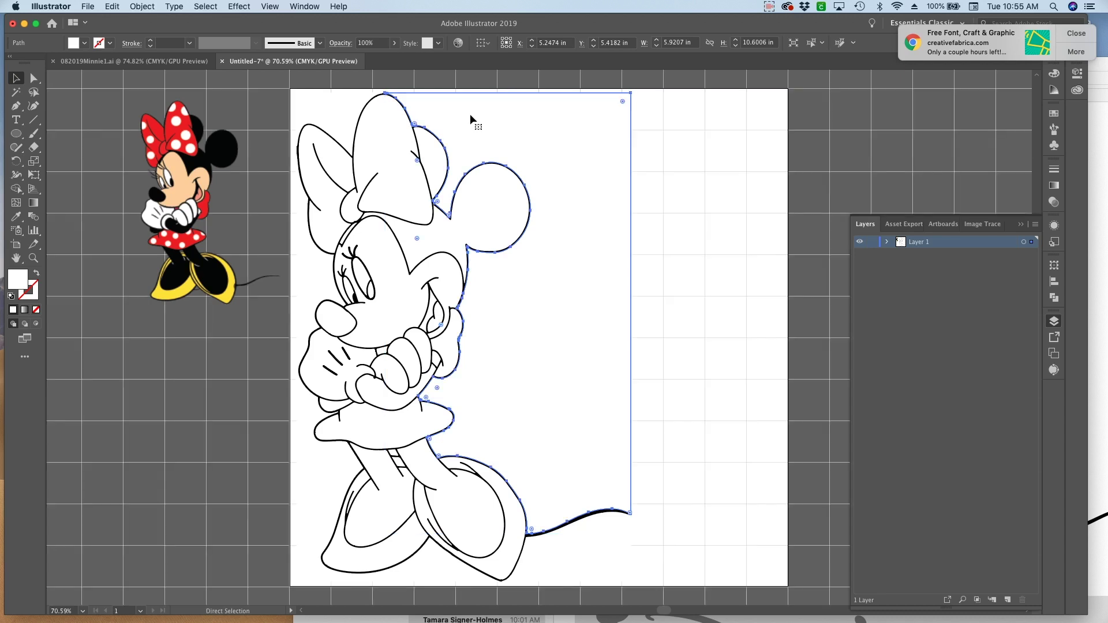
{"action": "left_click", "coordinate": [571, 149]}
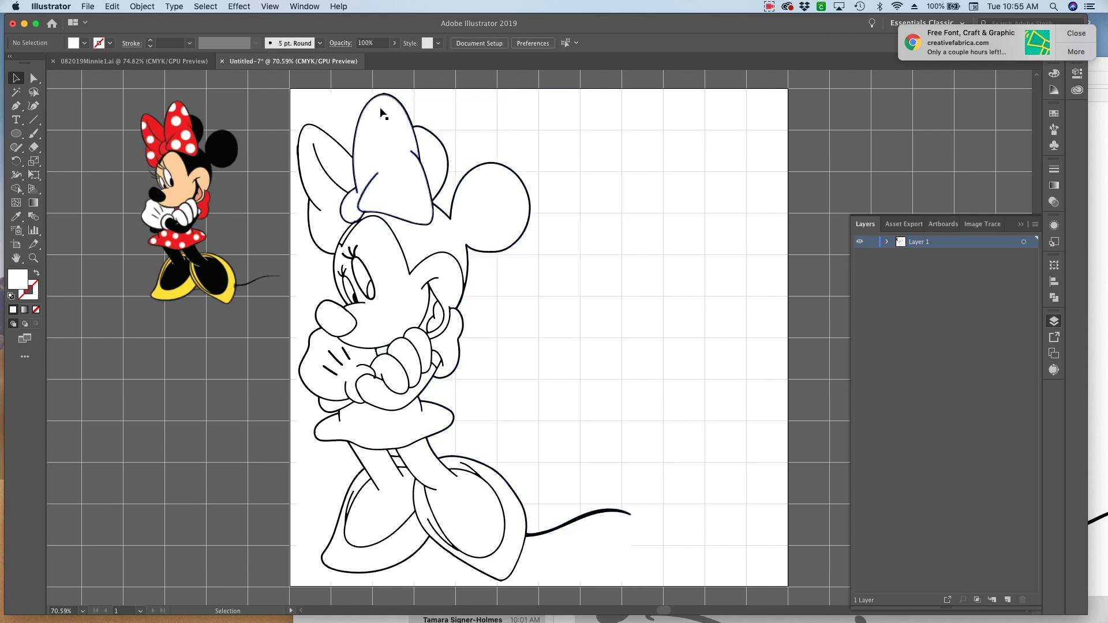
{"action": "left_click", "coordinate": [340, 115]}
{"action": "left_click", "coordinate": [310, 268]}
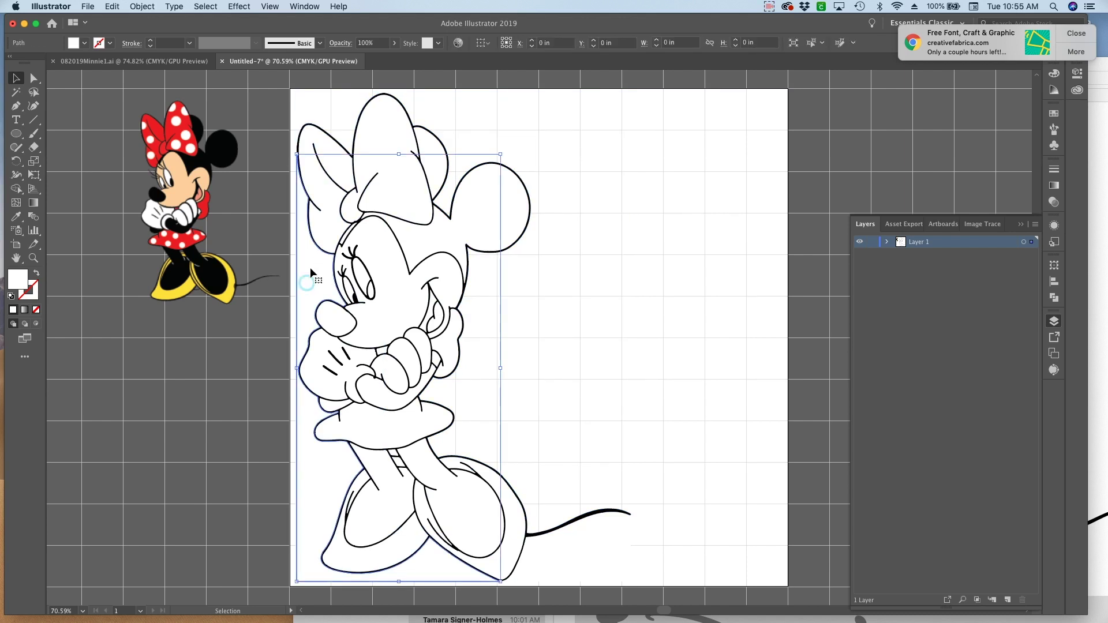
{"action": "left_click", "coordinate": [552, 573]}
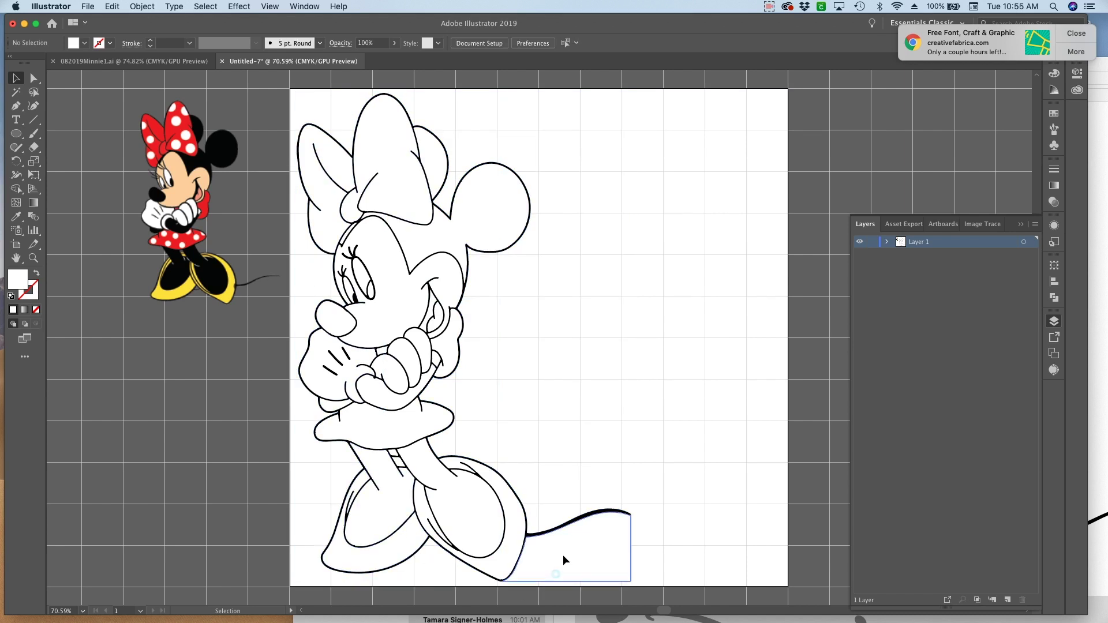
{"action": "left_click", "coordinate": [563, 555]}
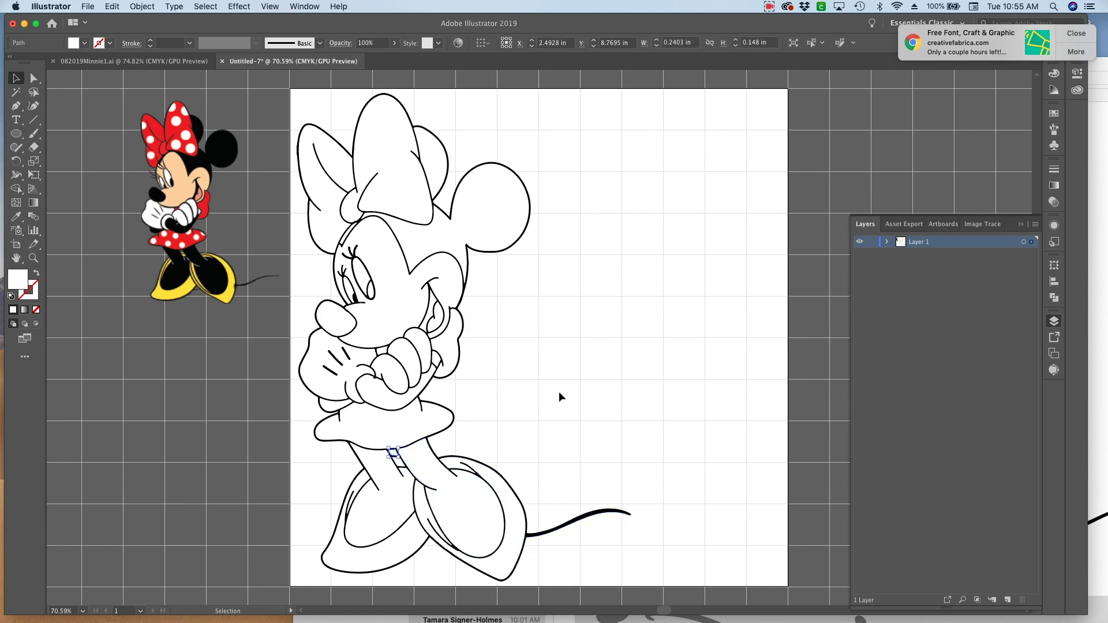
Step: Make the ear behind the bow solid black by deleting its white fill and the inner contour of its outline
{"action": "left_click", "coordinate": [34, 78]}
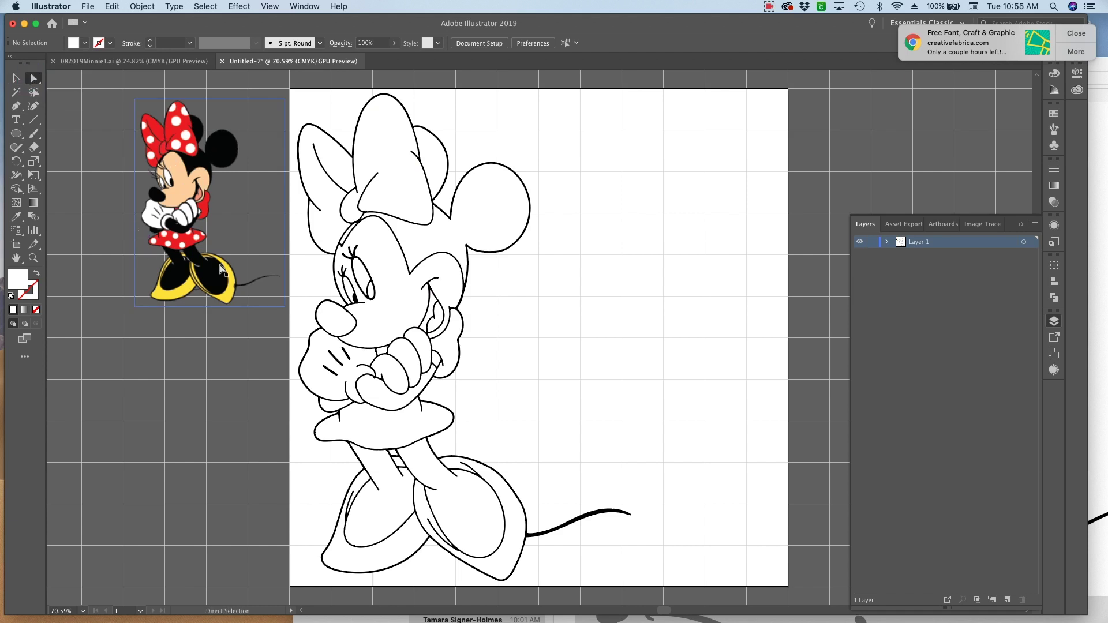
{"action": "left_click", "coordinate": [442, 155]}
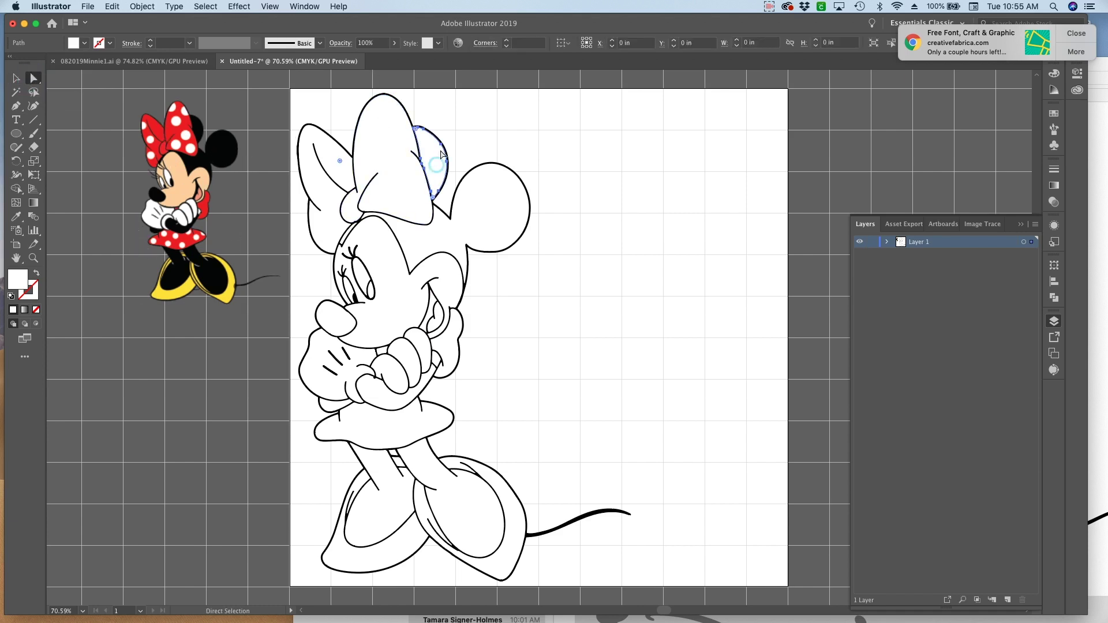
{"action": "key", "text": "super+shift+a"}
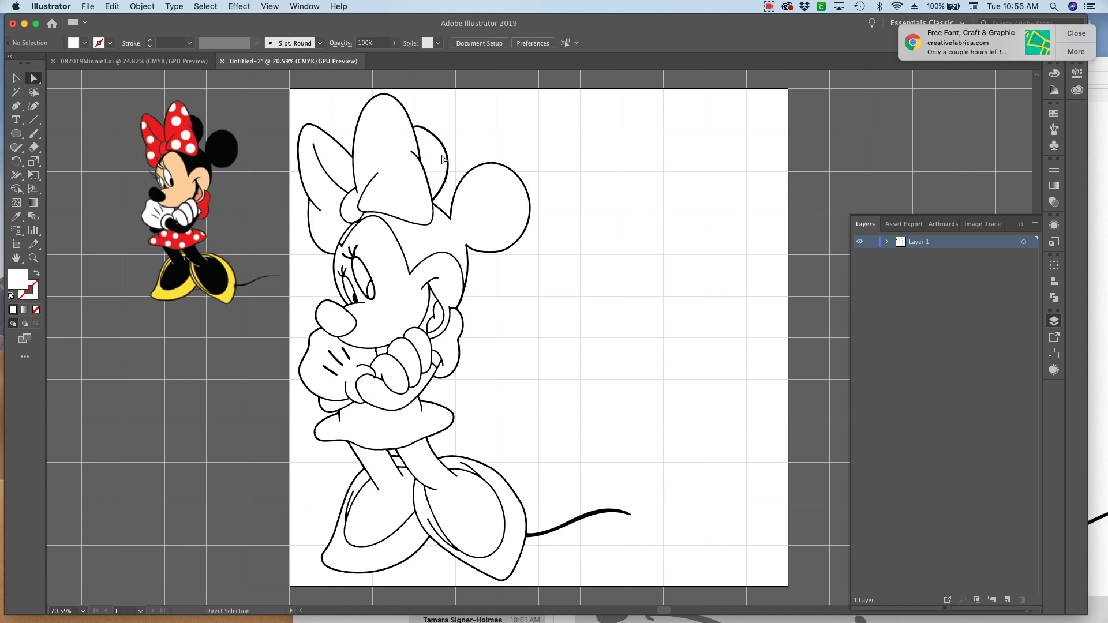
{"action": "key", "text": "v"}
{"action": "key", "text": "super+equal"}
{"action": "key", "text": "super+equal"}
{"action": "key", "text": "super+equal"}
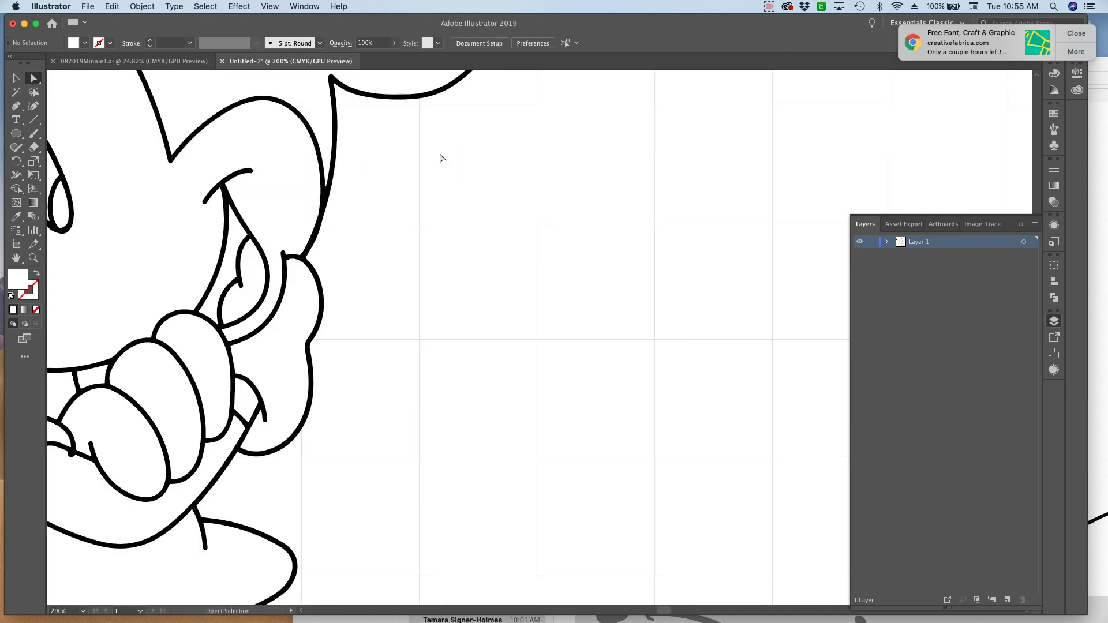
{"action": "scroll", "coordinate": [369, 118], "scroll_direction": "up", "scroll_amount": 15}
{"action": "scroll", "coordinate": [369, 117], "scroll_direction": "left", "scroll_amount": 5}
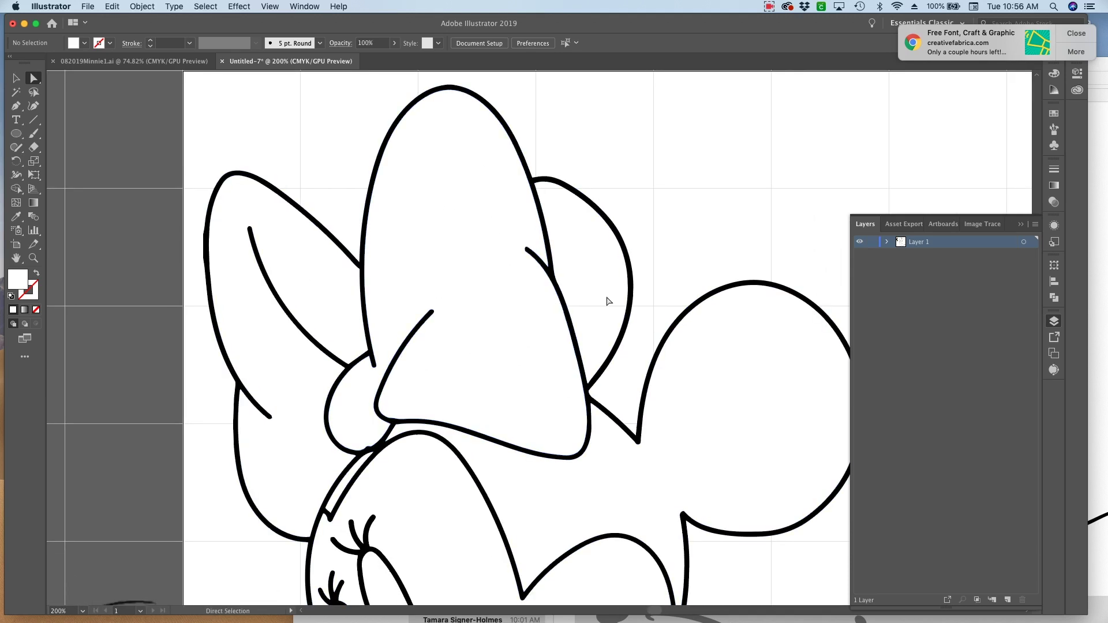
{"action": "left_click", "coordinate": [626, 307]}
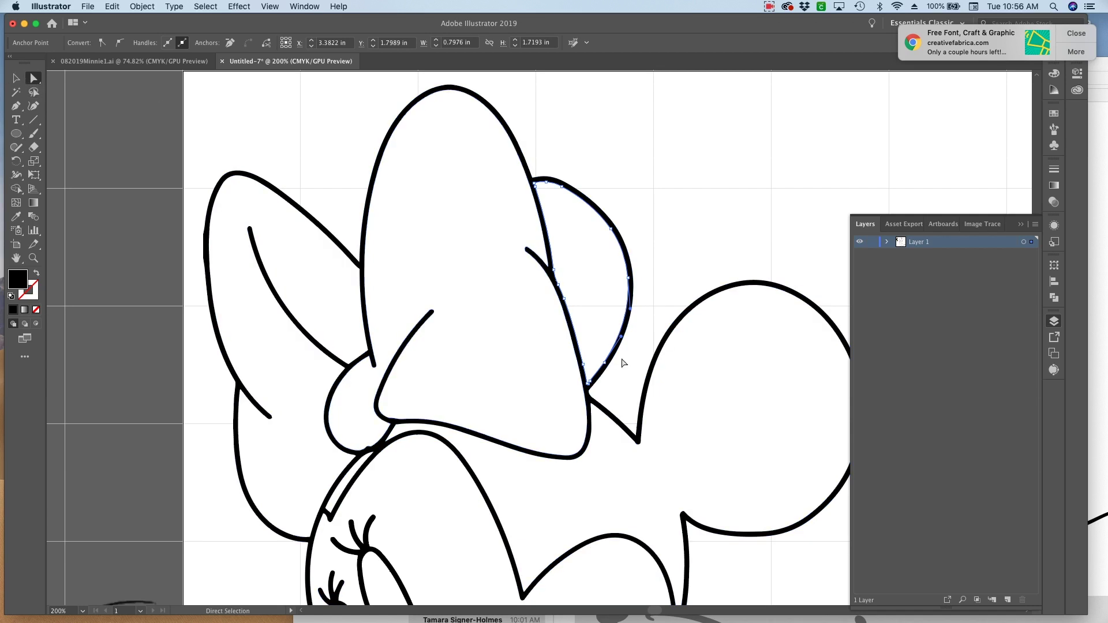
{"action": "left_click", "coordinate": [661, 382]}
Step: Make the large ear, the hair and the thin hair strip above the forehead solid black by removing their white interiors
{"action": "left_click", "coordinate": [690, 417]}
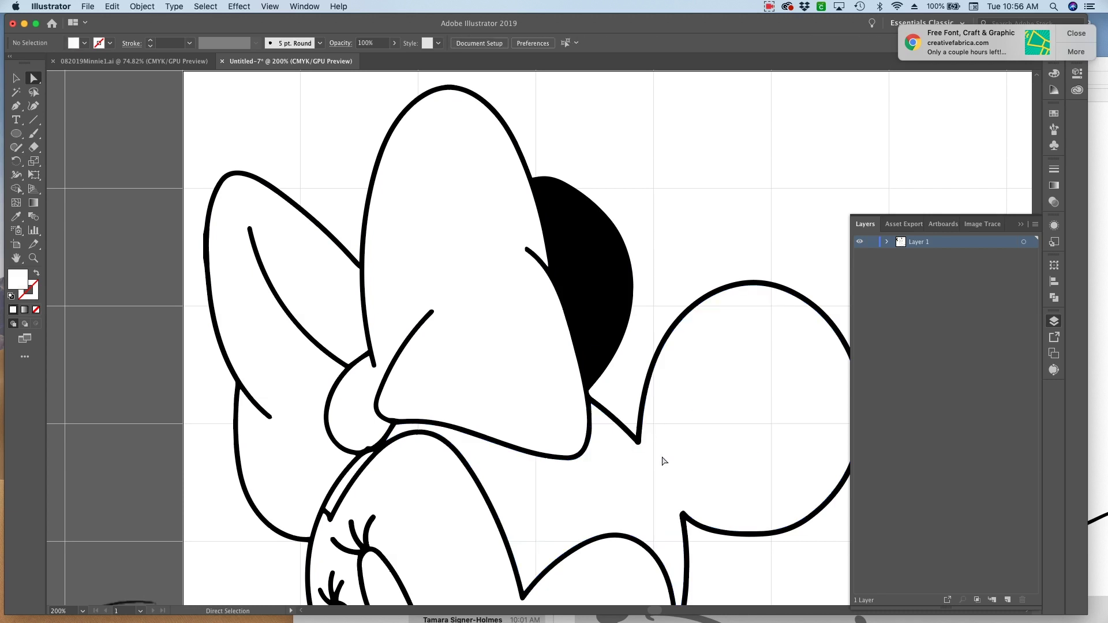
{"action": "left_click", "coordinate": [637, 445]}
{"action": "key", "text": "shift+x"}
{"action": "key", "text": "ctrl+shift+a"}
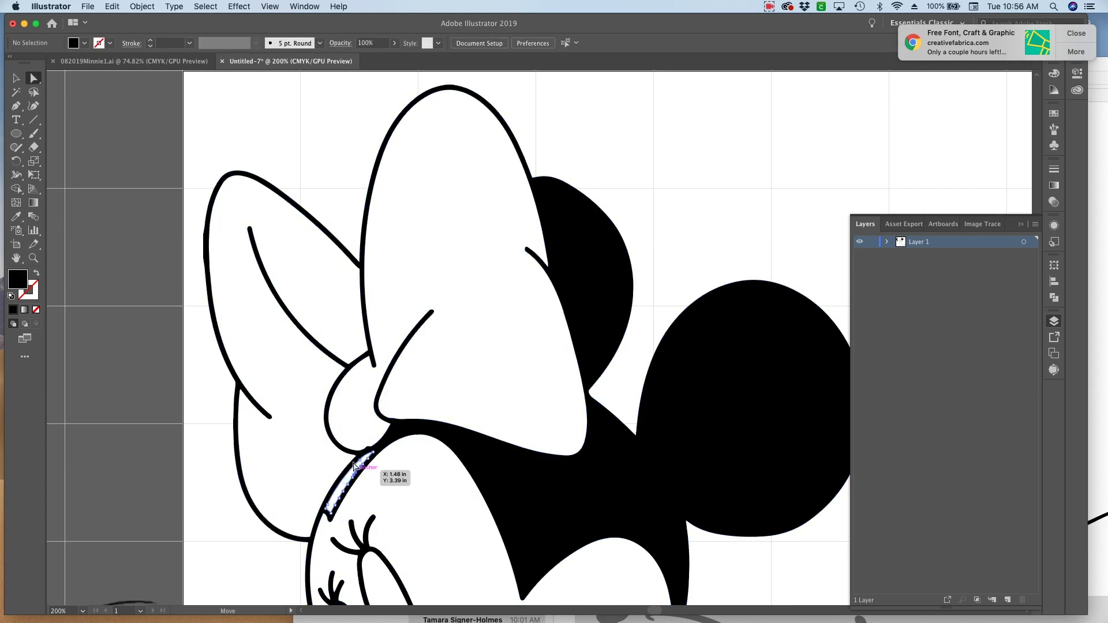
{"action": "left_click", "coordinate": [357, 464]}
{"action": "key", "text": "shift+x"}
{"action": "key", "text": "ctrl+shift+a"}
Step: Make the pupil of the larger eye and the open mouth around the tongue solid black by deleting their white interiors
{"action": "left_click_drag", "start_coordinate": [458, 512], "coordinate": [467, 156]}
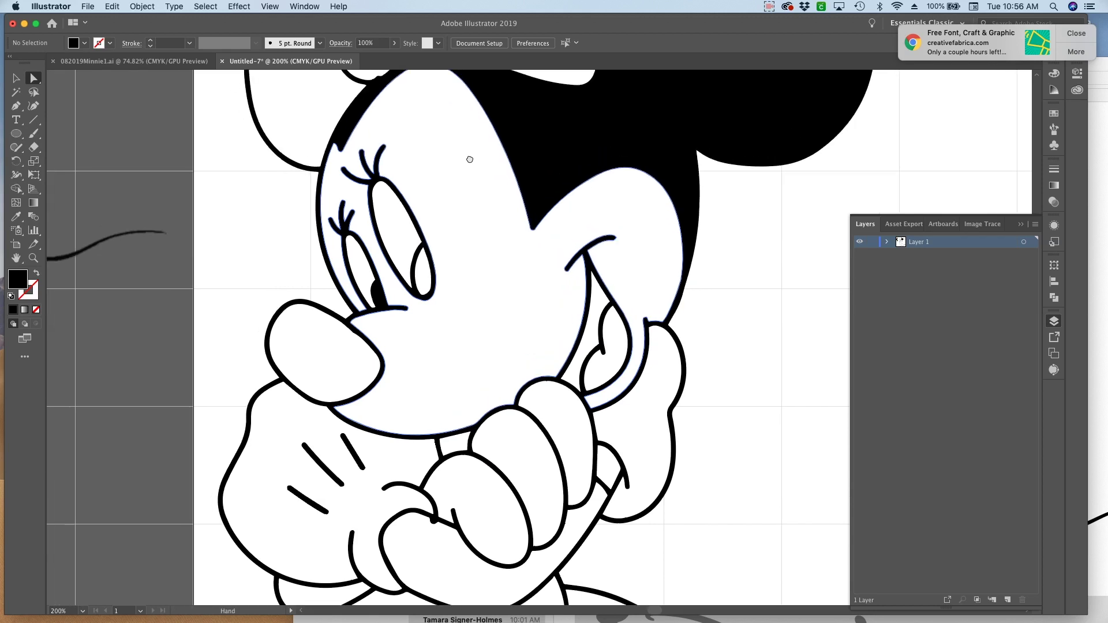
{"action": "left_click", "coordinate": [424, 295]}
{"action": "key", "text": "Delete"}
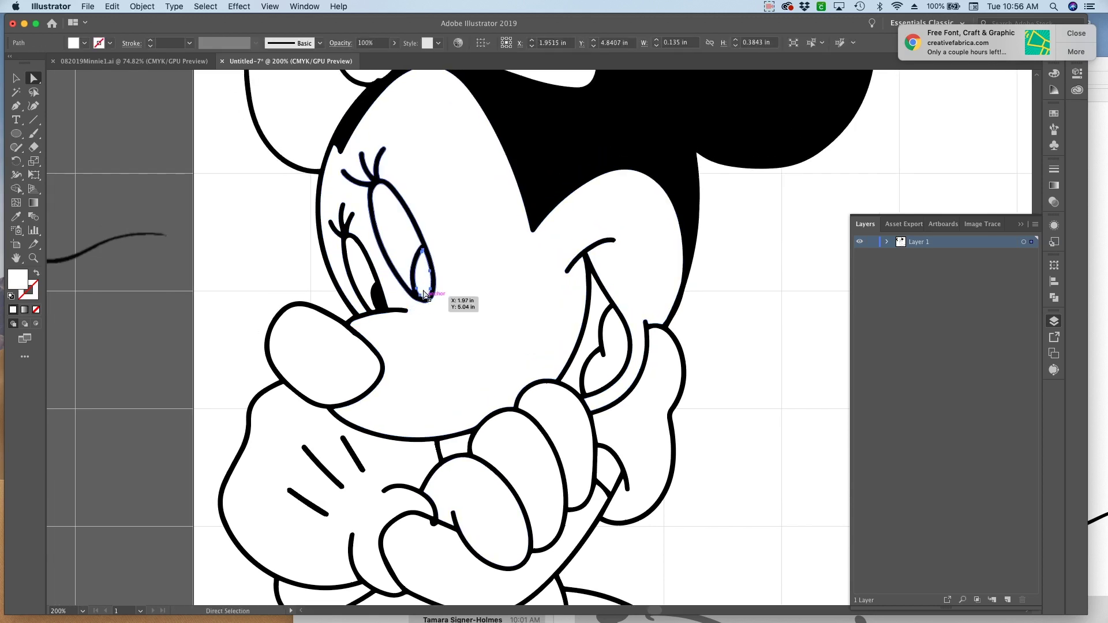
{"action": "left_click", "coordinate": [591, 322]}
{"action": "key", "text": "Delete"}
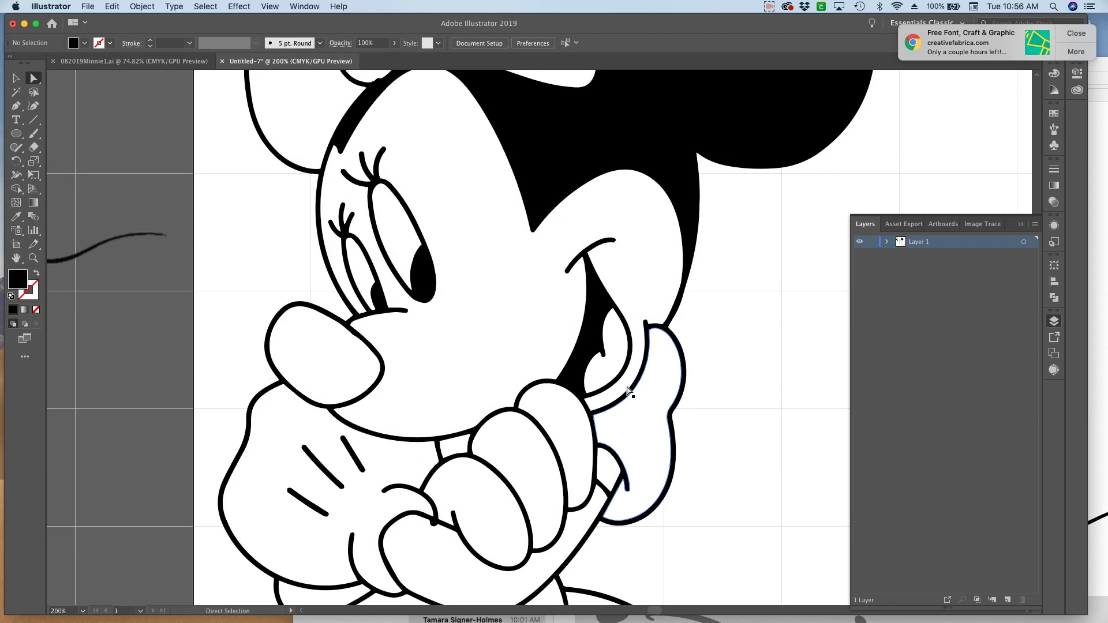
Step: Make the folded arm below the gloved fingers solid black by deleting its white interior
{"action": "left_click", "coordinate": [574, 543]}
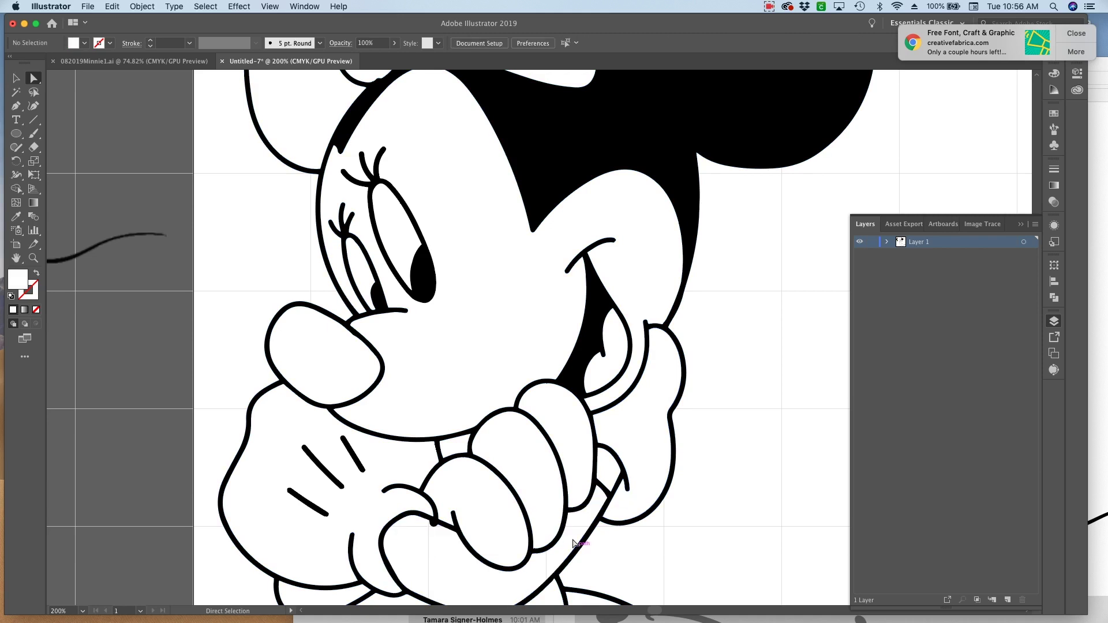
{"action": "left_click", "coordinate": [576, 538], "text": "alt"}
{"action": "left_click", "coordinate": [582, 538]}
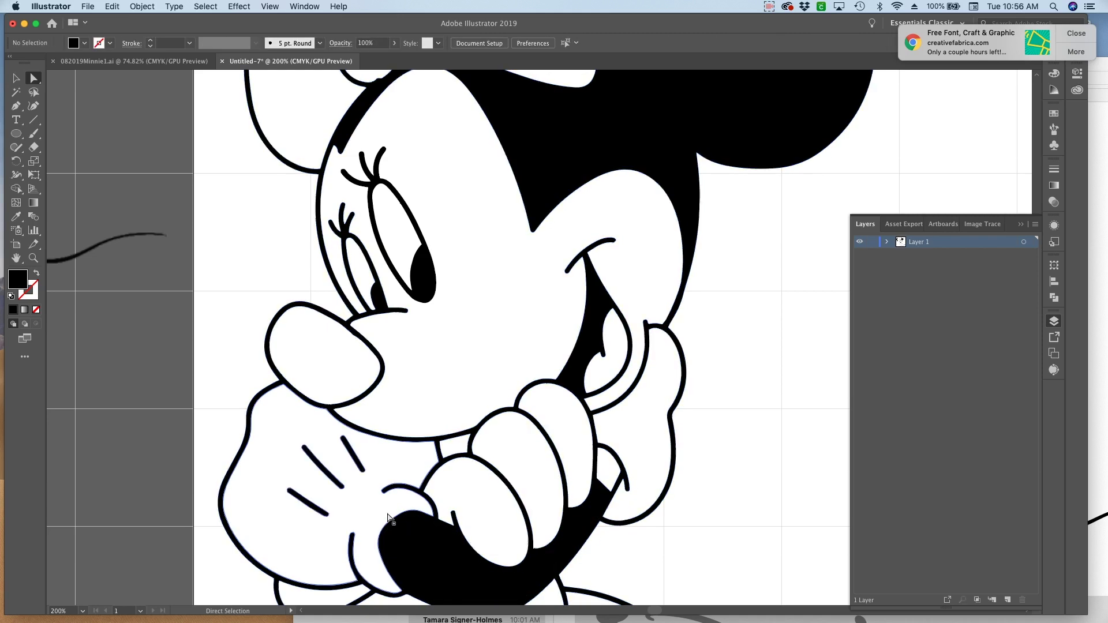
{"action": "scroll", "coordinate": [424, 528], "scroll_direction": "down", "scroll_amount": 10}
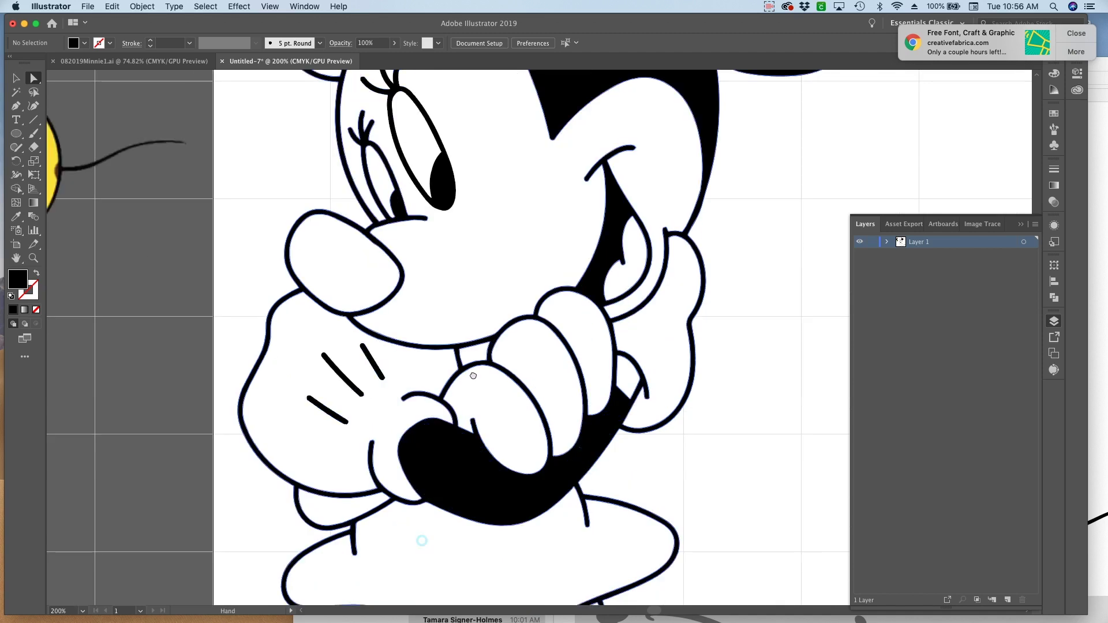
Step: Make the nose and the small arm section below the large glove solid black by deleting their white interiors
{"action": "left_click_drag", "start_coordinate": [400, 163], "coordinate": [397, 159]}
{"action": "left_click", "coordinate": [381, 436]}
{"action": "key", "text": "Delete"}
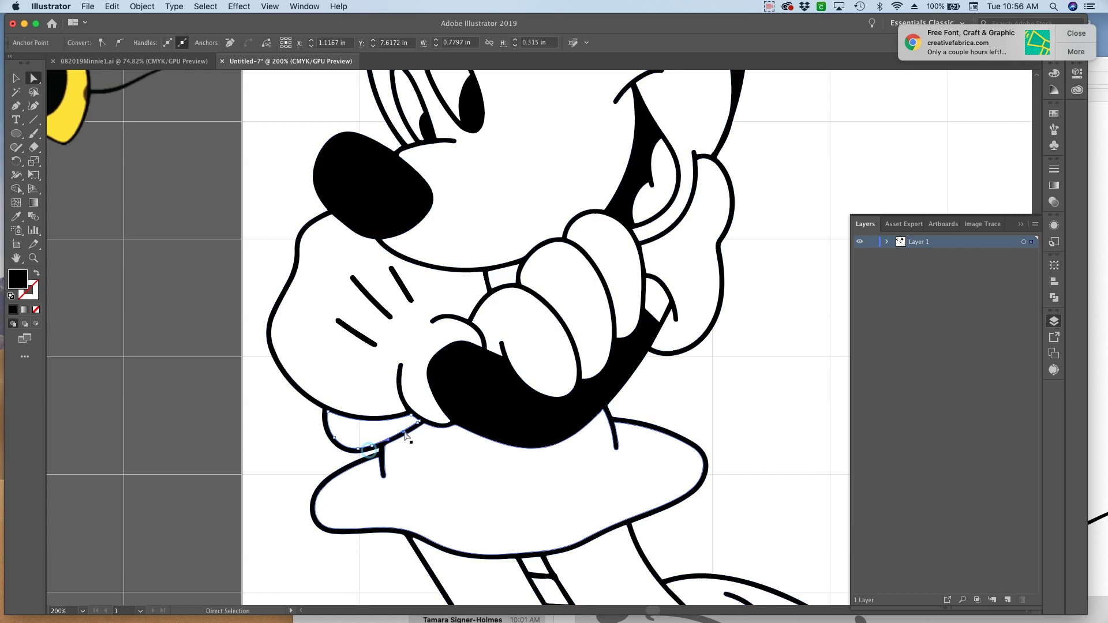
Step: Make both legs and the feet inside the shoes solid black by deleting their white interiors
{"action": "scroll", "coordinate": [479, 480], "scroll_direction": "down", "scroll_amount": 10}
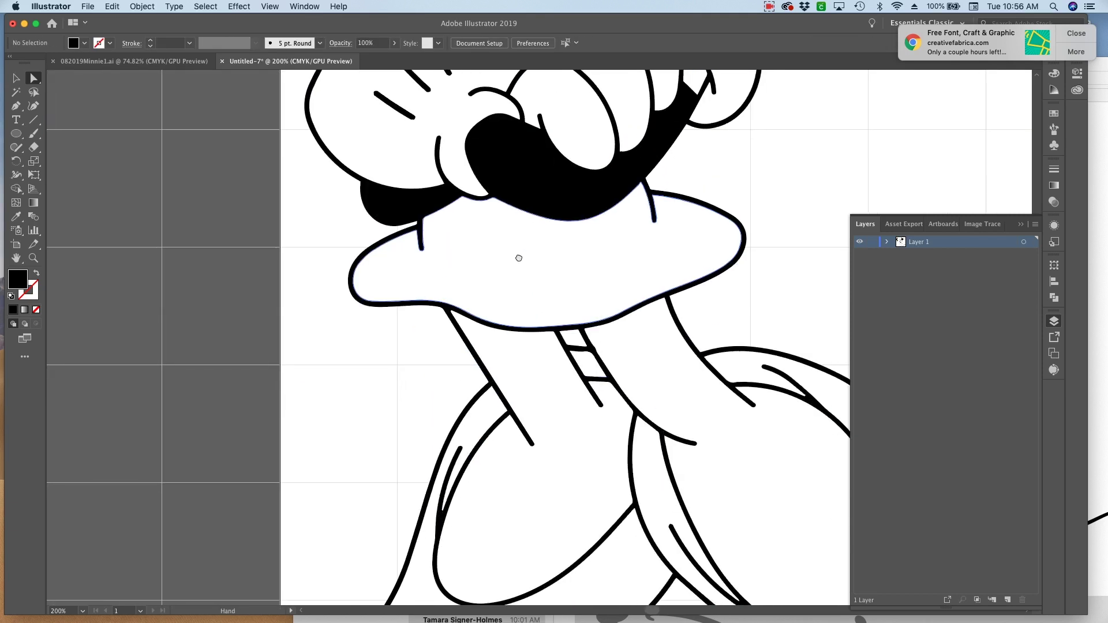
{"action": "left_click", "coordinate": [487, 422]}
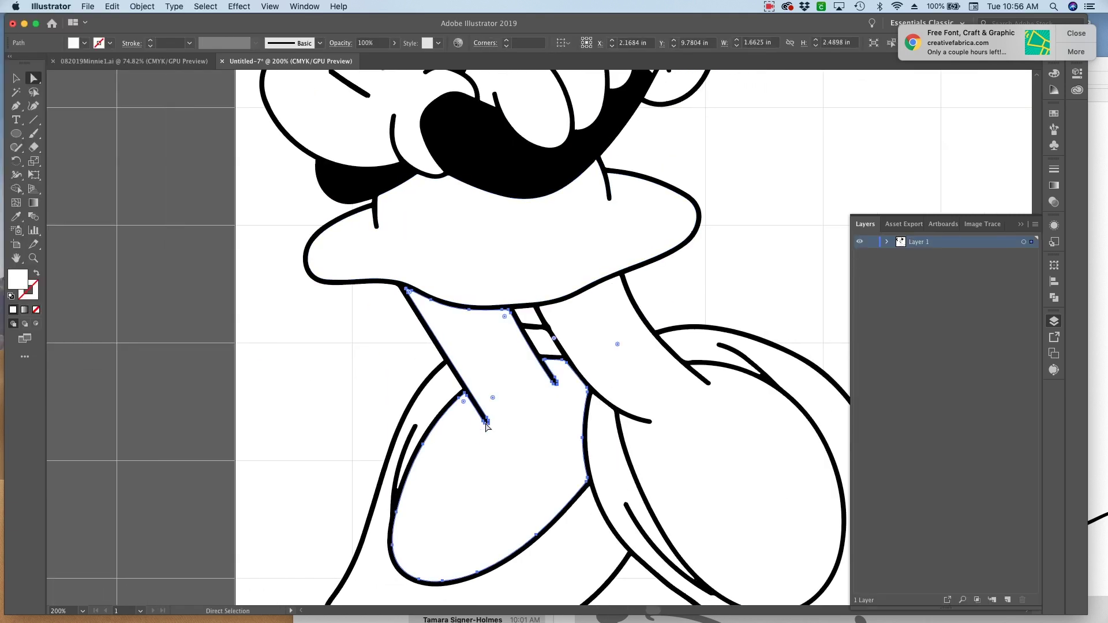
{"action": "key", "text": "super+shift+a"}
{"action": "left_click", "coordinate": [487, 423]}
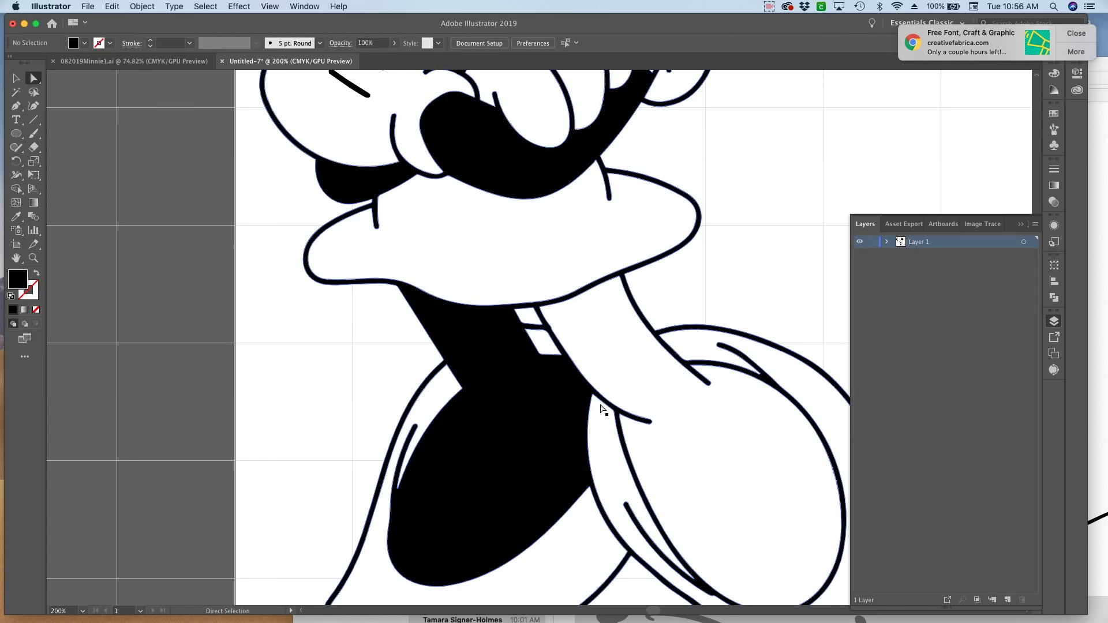
{"action": "left_click", "coordinate": [670, 438]}
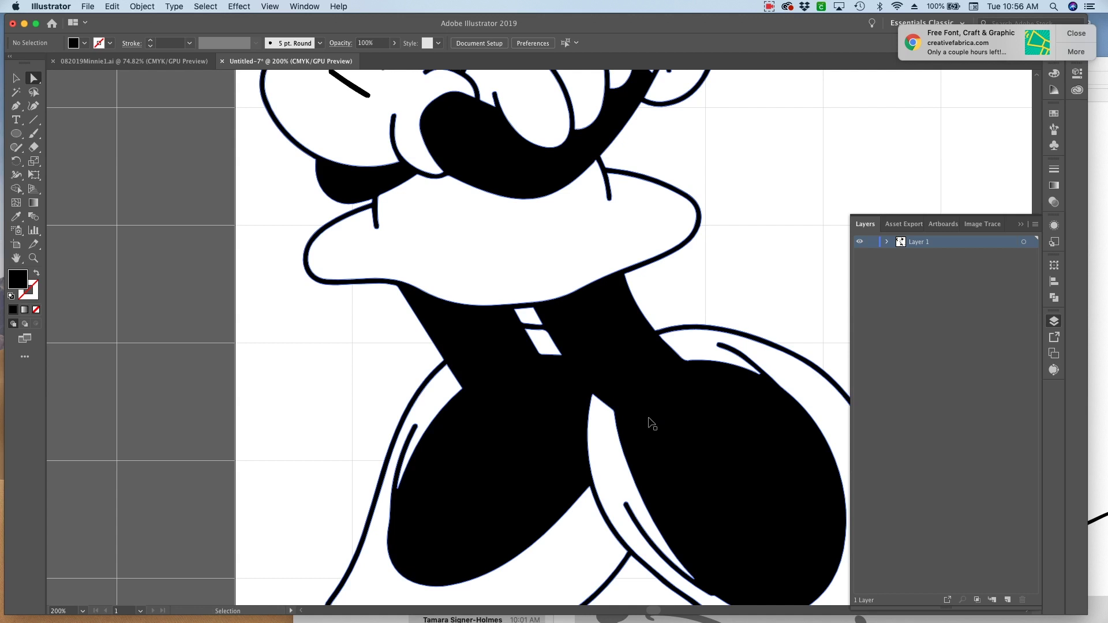
Step: Fill the bow, sleeve, small dress patch and skirt with the red sampled from the reference image and combine them into one compound path
{"action": "key", "text": "super+0"}
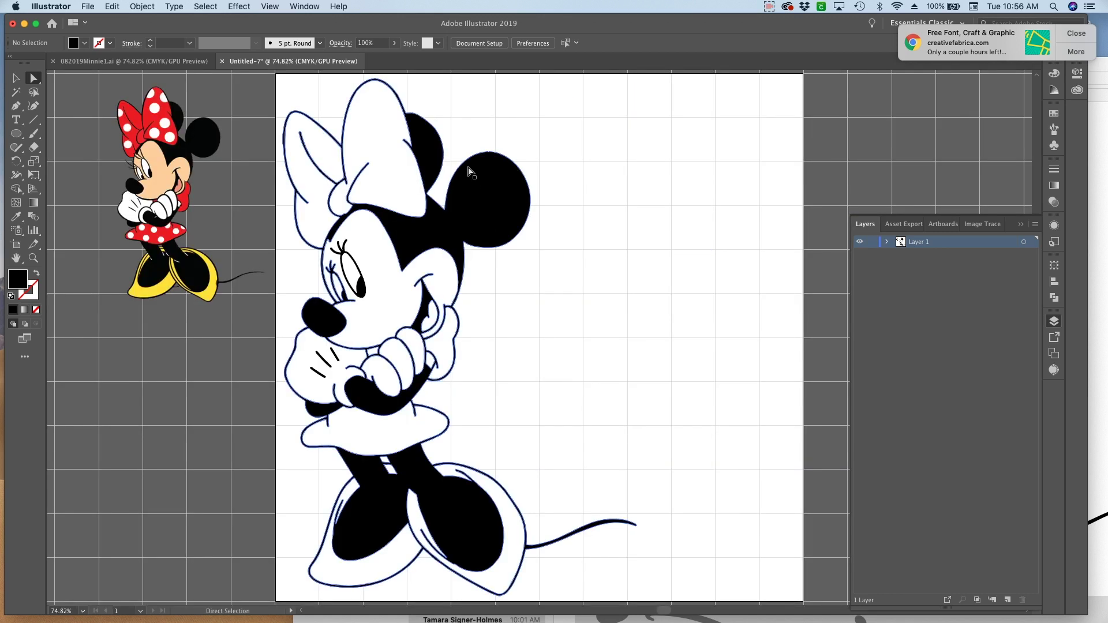
{"action": "left_click", "coordinate": [16, 78]}
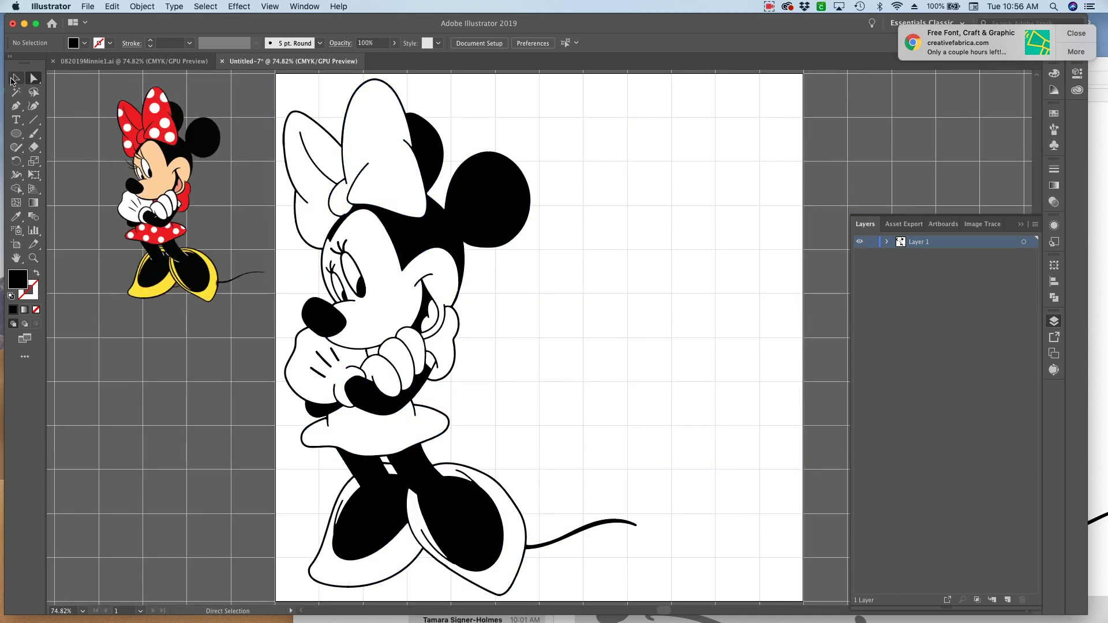
{"action": "left_click", "coordinate": [307, 184]}
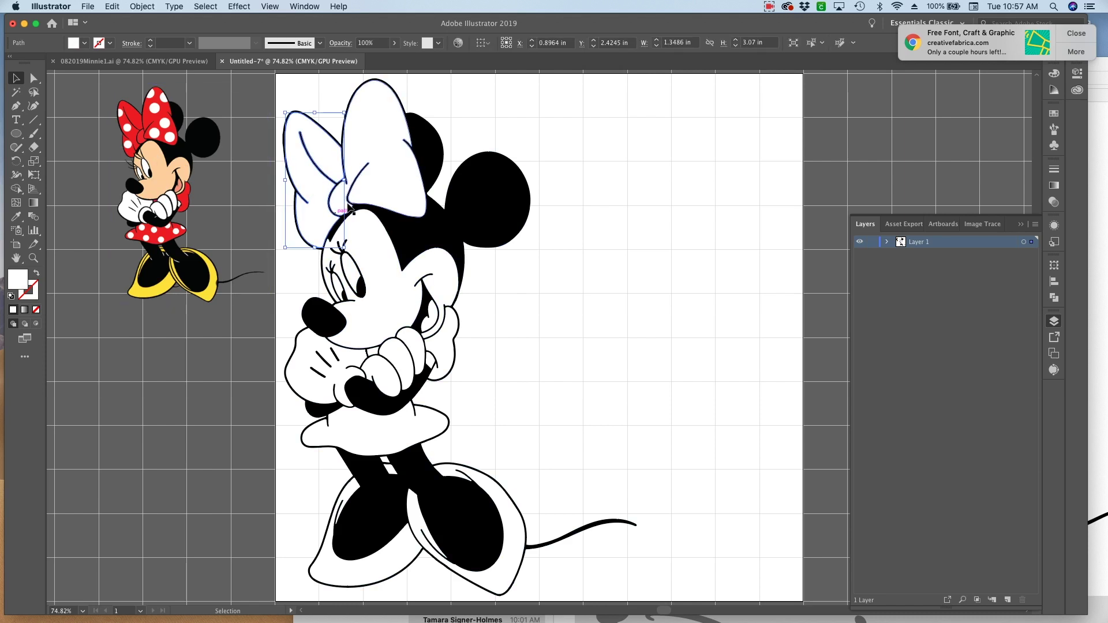
{"action": "left_click", "coordinate": [395, 196], "text": "shift"}
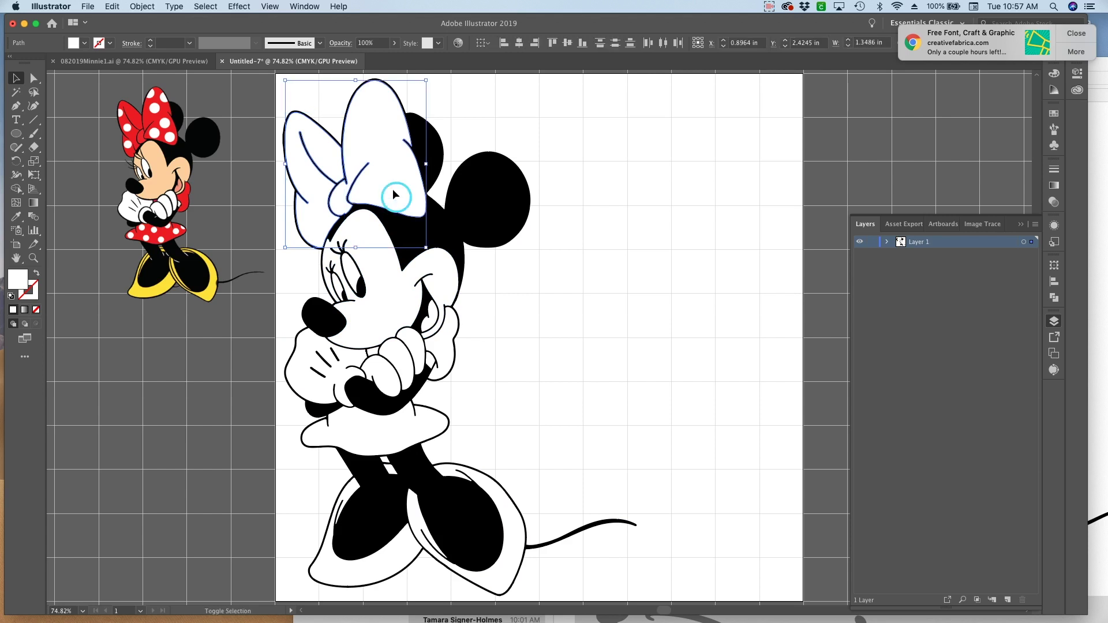
{"action": "left_click", "coordinate": [368, 348], "text": "shift"}
{"action": "left_click", "coordinate": [444, 342], "text": "shift"}
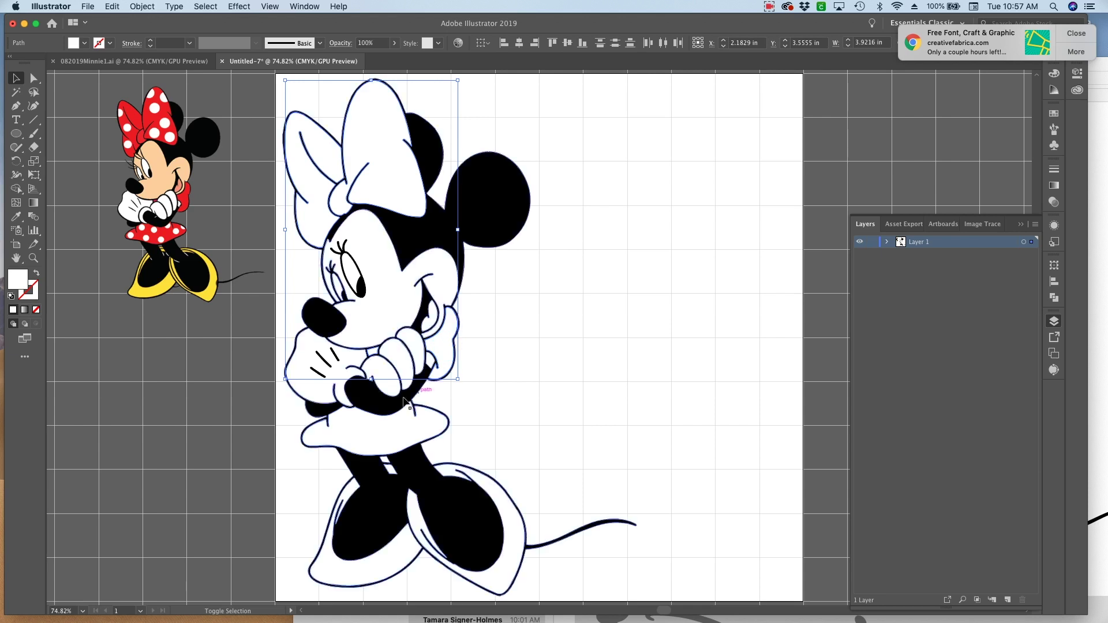
{"action": "left_click", "coordinate": [388, 427], "text": "shift"}
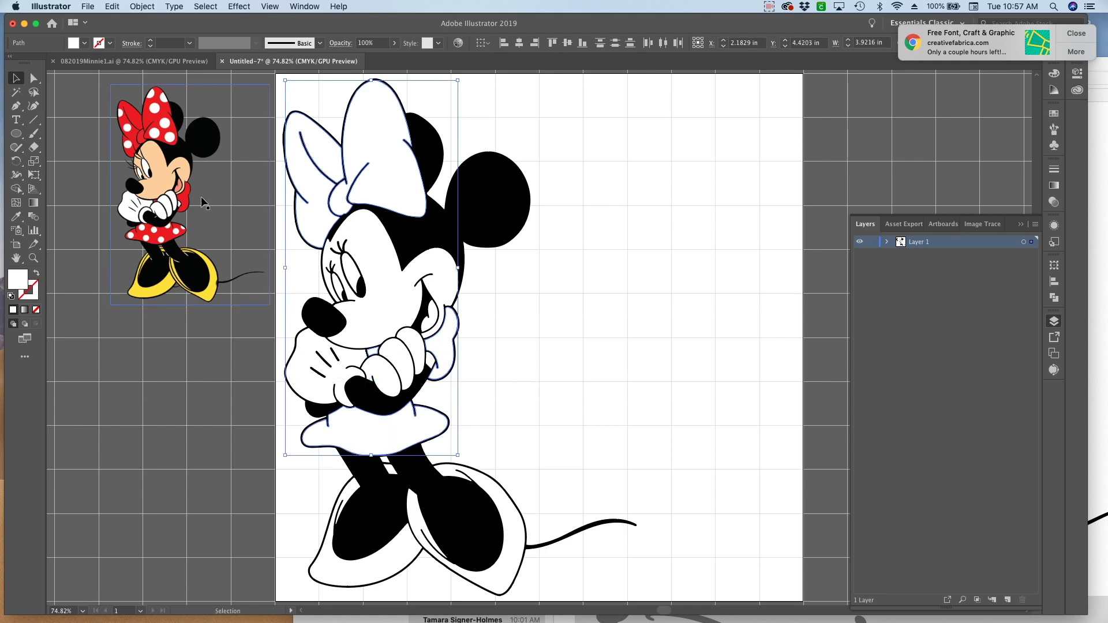
{"action": "key", "text": "i"}
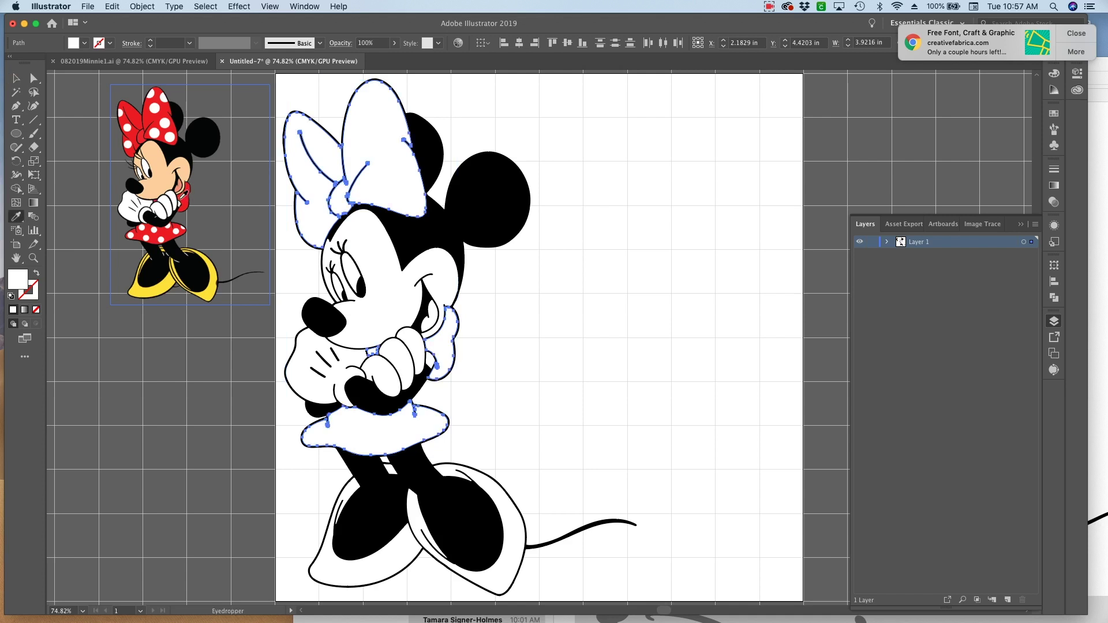
{"action": "left_click", "coordinate": [173, 208]}
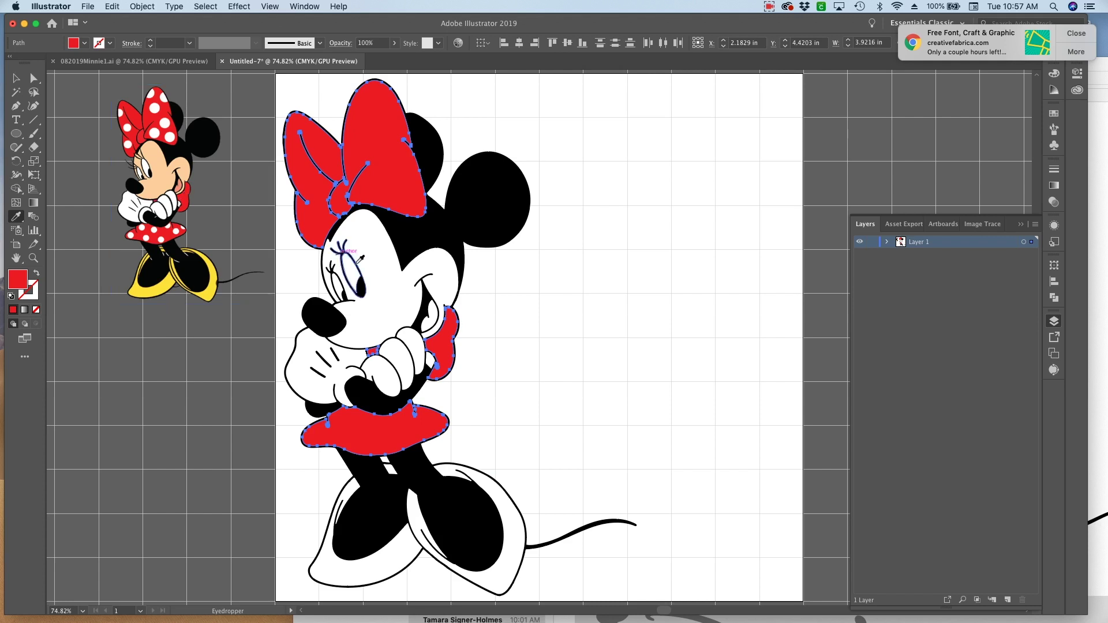
{"action": "key", "text": "super+8"}
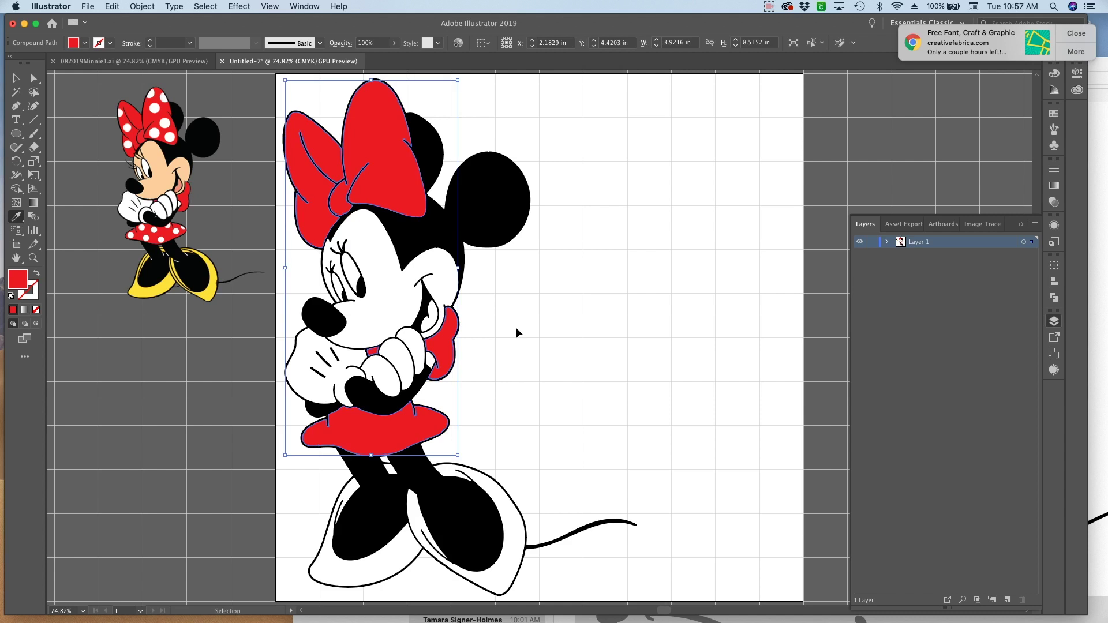
Step: Fill the face areas with the peach skin tone sampled from the reference image
{"action": "left_click", "coordinate": [386, 259], "text": "shift+super"}
{"action": "key", "text": "v"}
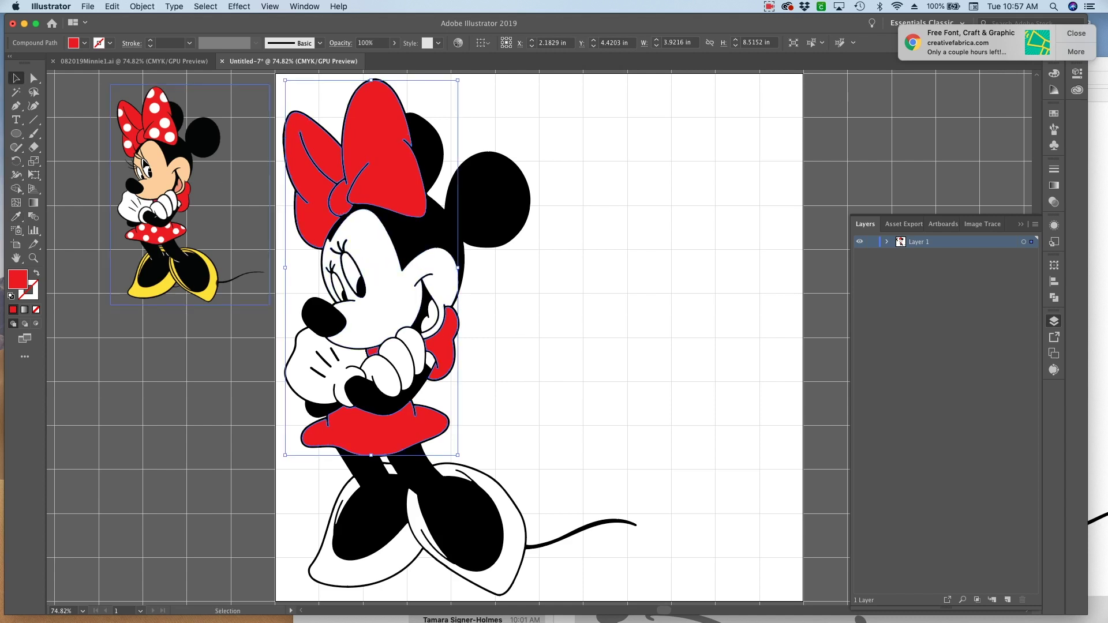
{"action": "left_click", "coordinate": [381, 273]}
{"action": "key", "text": "i"}
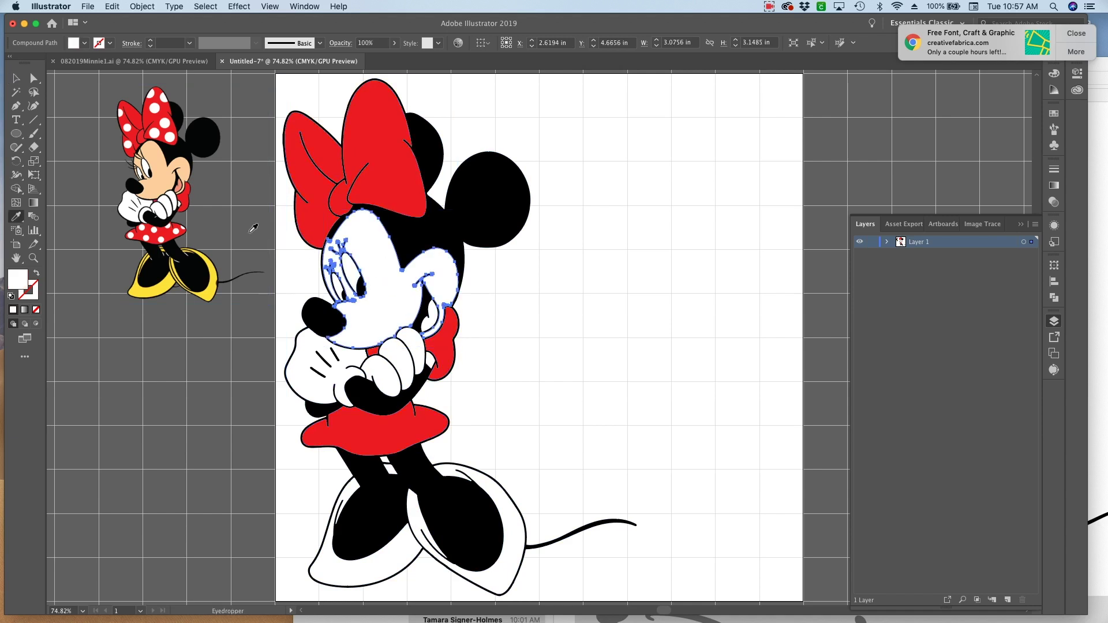
{"action": "left_click", "coordinate": [156, 186]}
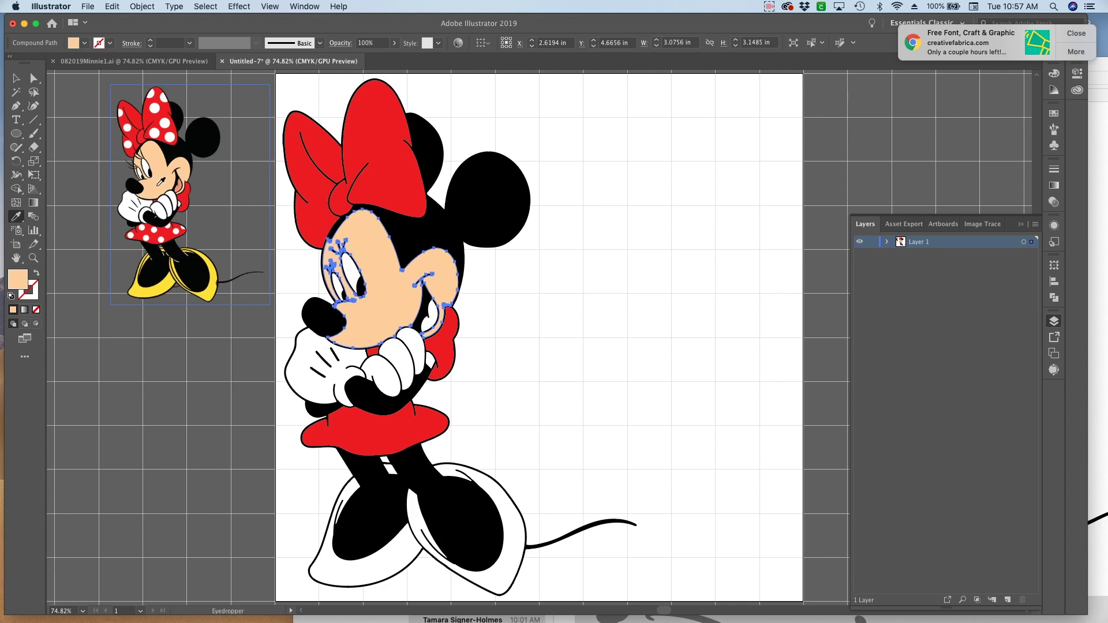
{"action": "key", "text": "v"}
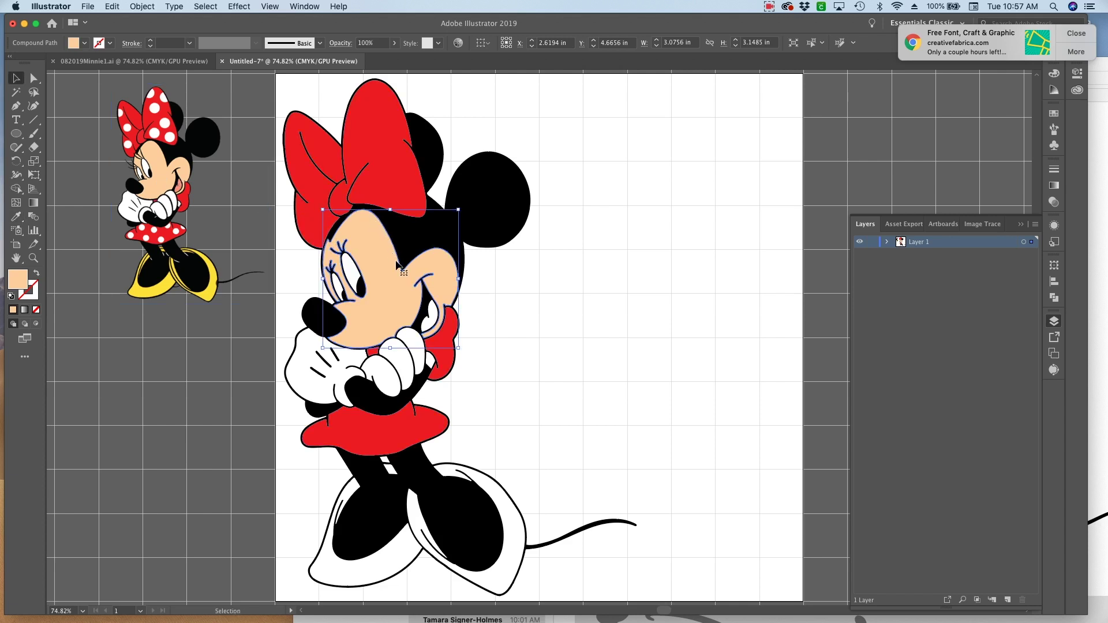
Step: Fill the tongue with the coral pink sampled from the reference image and make it a compound path
{"action": "left_click", "coordinate": [429, 310]}
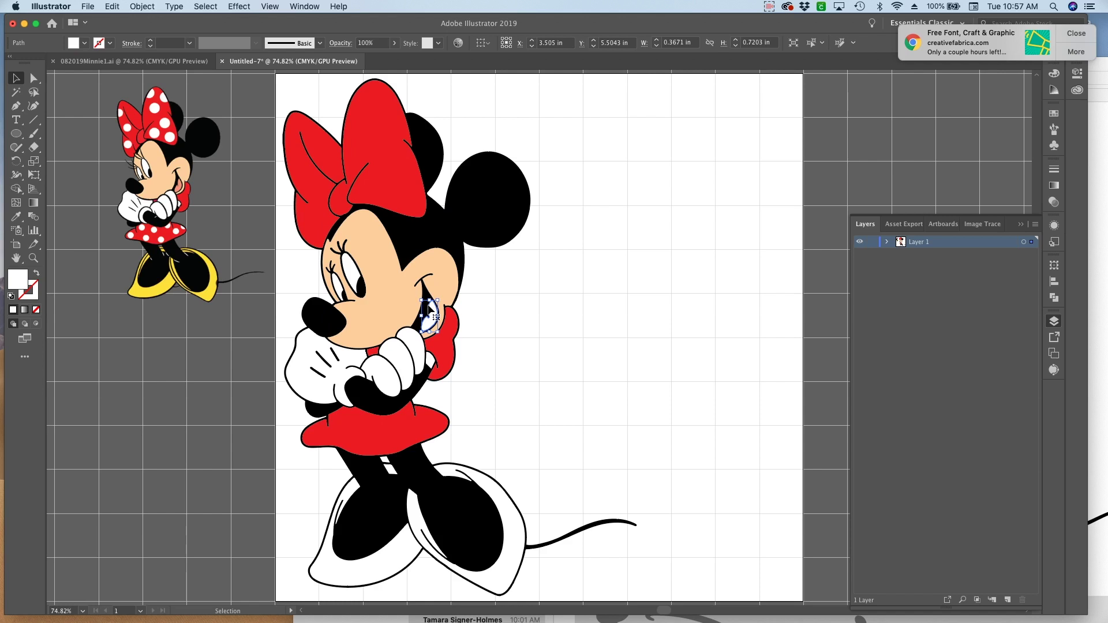
{"action": "key", "text": "i"}
{"action": "left_click", "coordinate": [179, 187]}
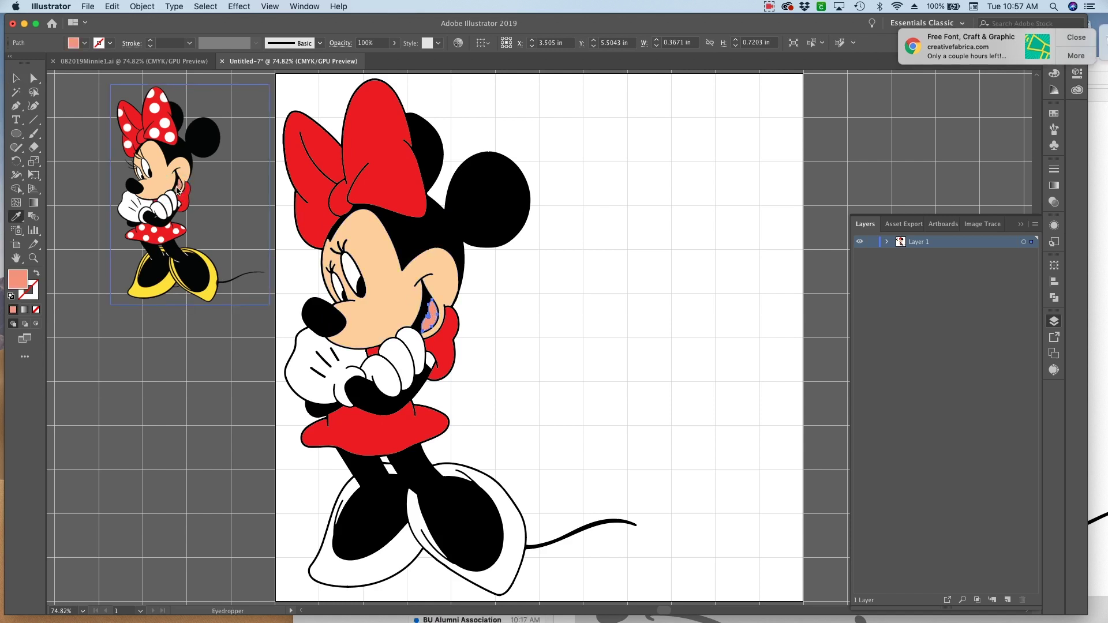
{"action": "key", "text": "super+8"}
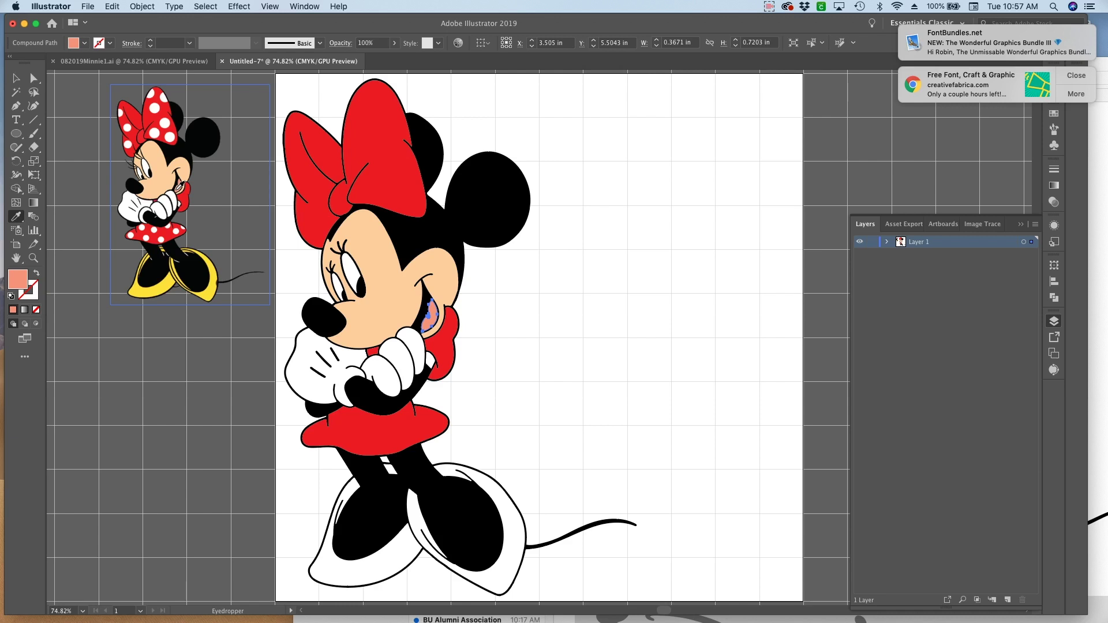
{"action": "key", "text": "v"}
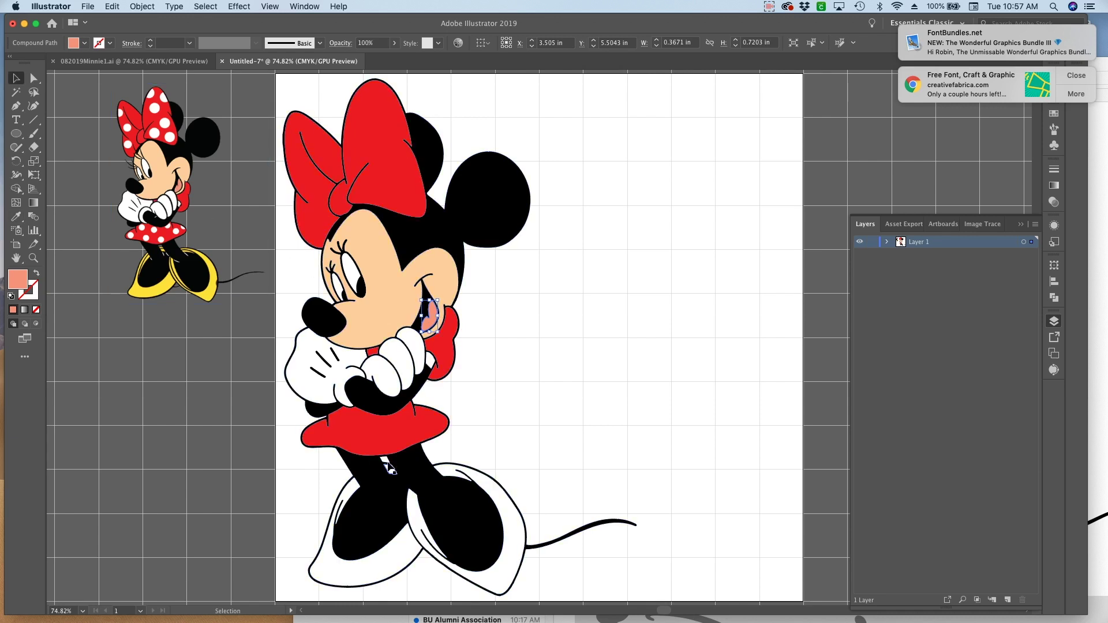
Step: Fill all parts of both shoes with the yellow sampled from the reference image and combine them into one compound path
{"action": "left_click", "coordinate": [385, 464]}
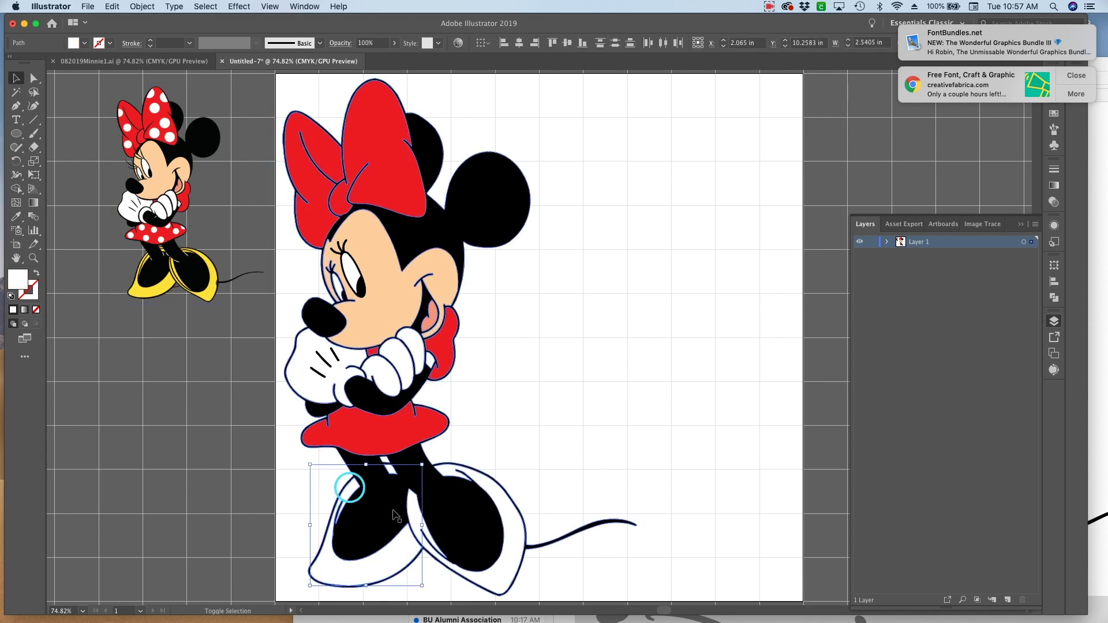
{"action": "left_click", "coordinate": [500, 570]}
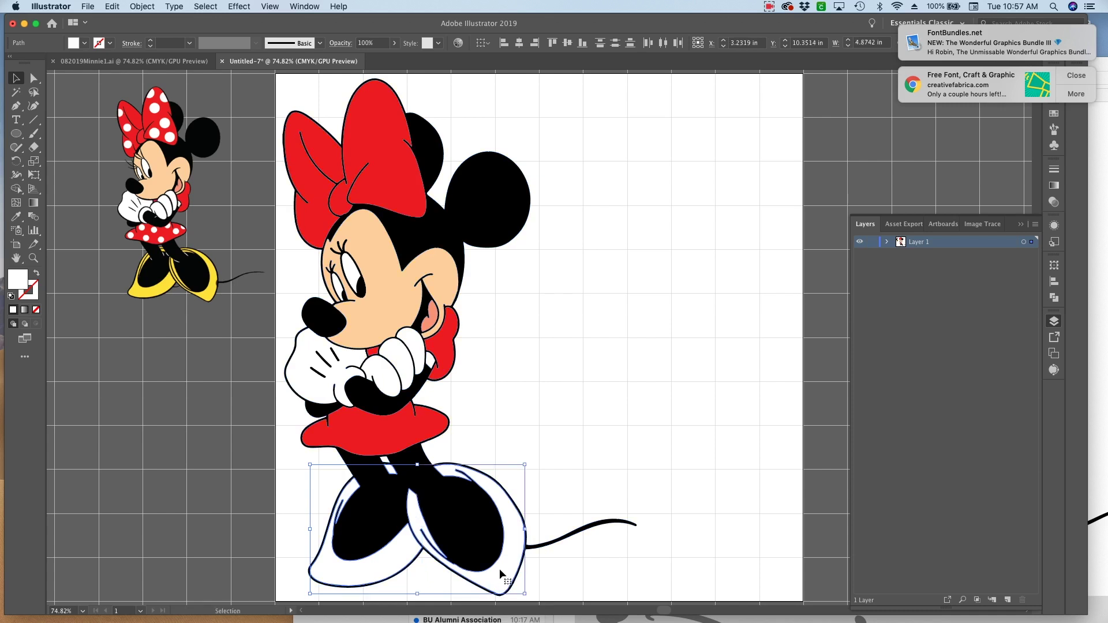
{"action": "key", "text": "i"}
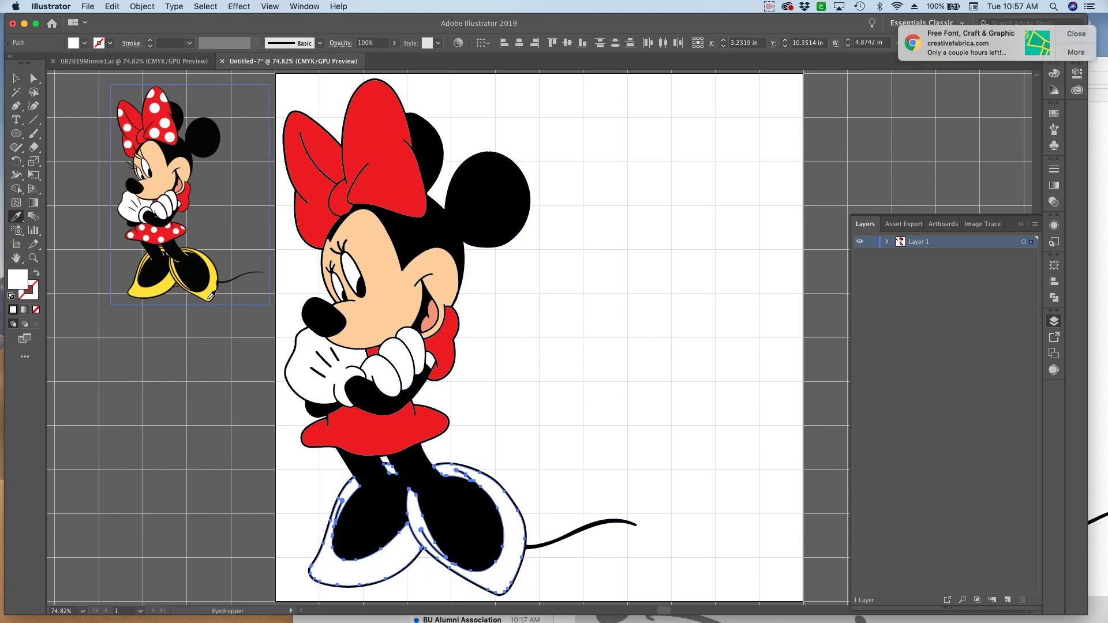
{"action": "left_click", "coordinate": [208, 295]}
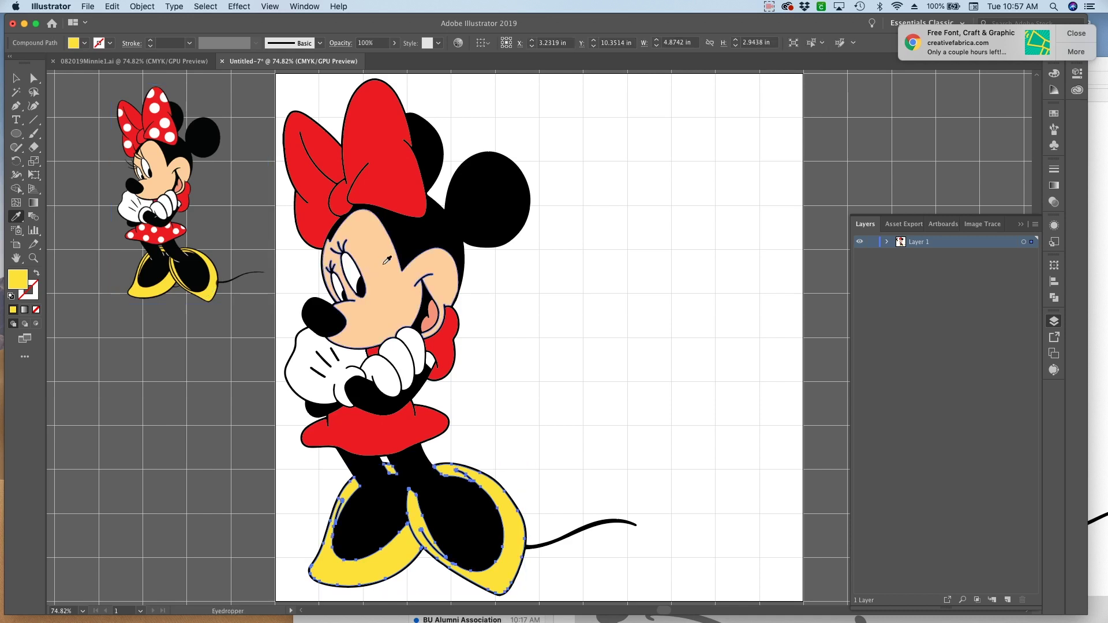
{"action": "key", "text": "v"}
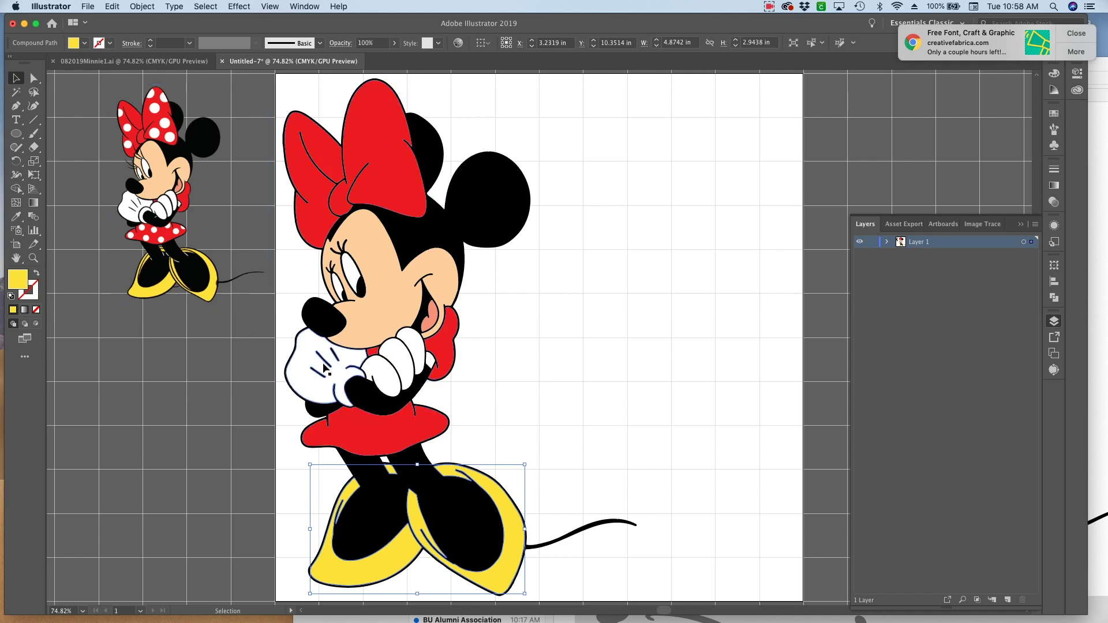
Step: Duplicate the red bow, sleeve and skirt shapes onto the empty part of the artboard beside the figure
{"action": "left_click", "coordinate": [367, 188]}
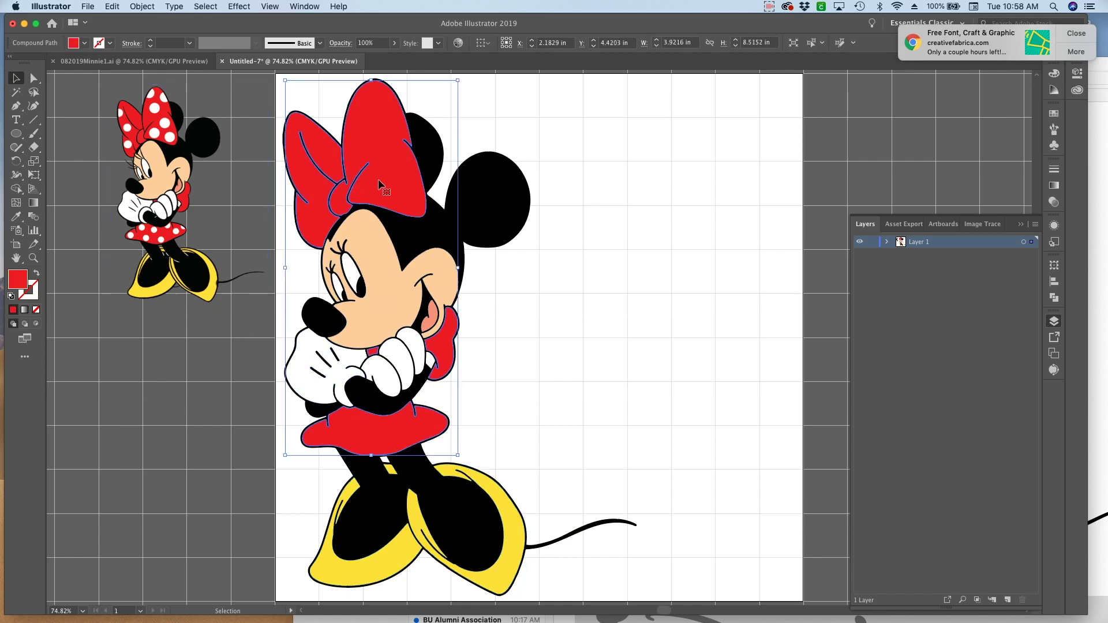
{"action": "left_click_drag", "start_coordinate": [381, 182], "coordinate": [735, 197]}
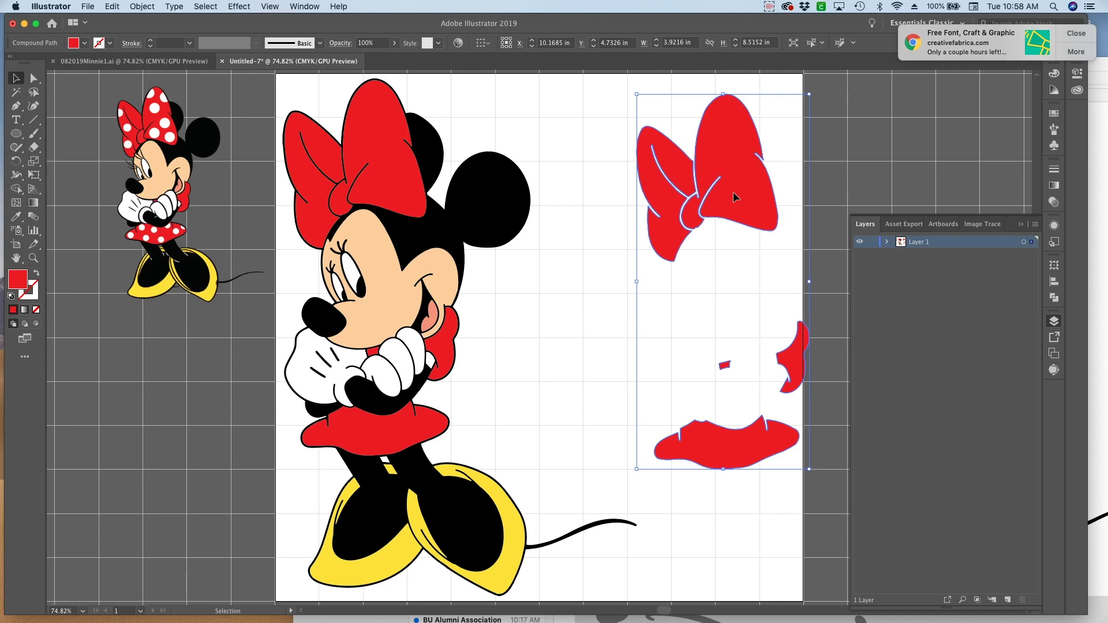
{"action": "left_click", "coordinate": [595, 256]}
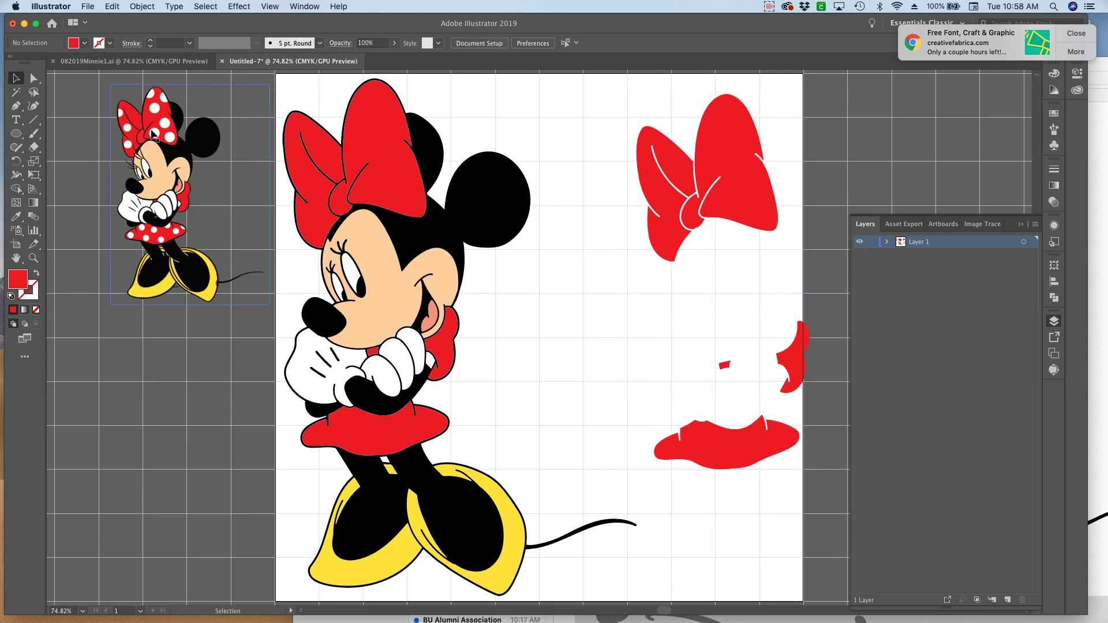
Step: Cut round polka dots out of the duplicated red bow with the Eraser tool, spreading them over both loops like the reference
{"action": "left_click", "coordinate": [33, 149]}
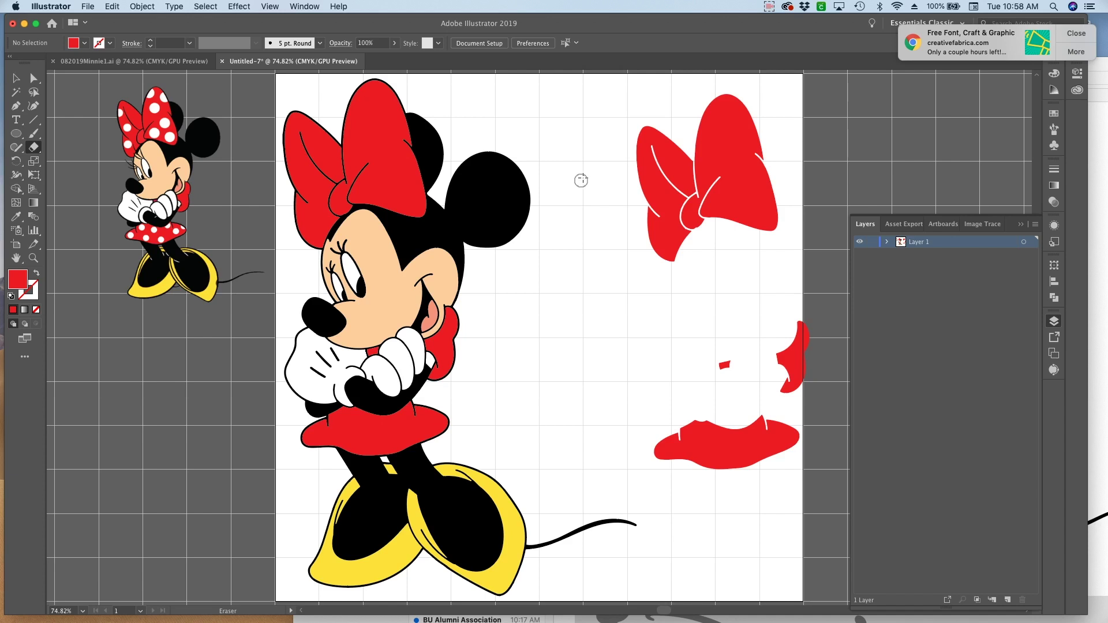
{"action": "left_click", "coordinate": [641, 173]}
{"action": "left_click", "coordinate": [670, 194]}
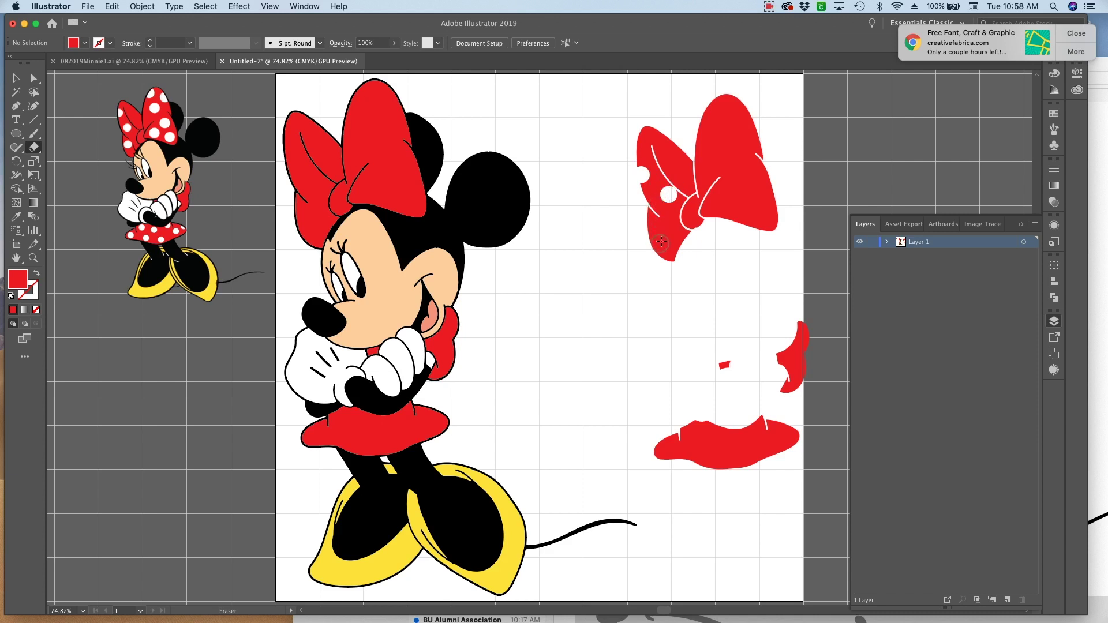
{"action": "left_click", "coordinate": [664, 237]}
{"action": "left_click", "coordinate": [674, 146]}
{"action": "left_click", "coordinate": [708, 120]}
{"action": "left_click", "coordinate": [746, 109]}
{"action": "left_click", "coordinate": [728, 146]}
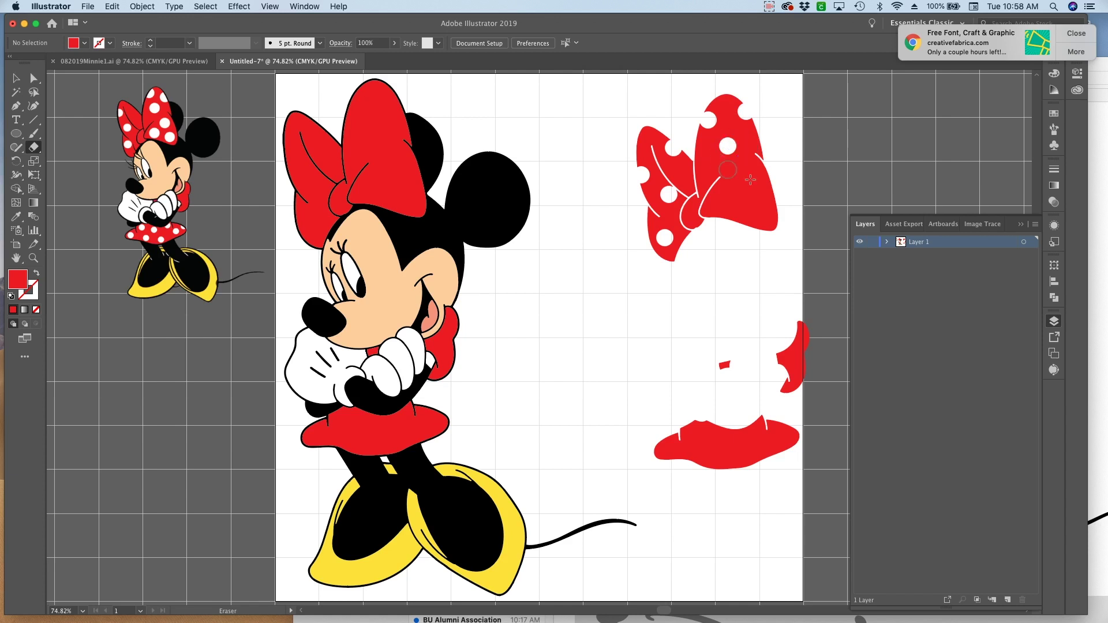
{"action": "left_click", "coordinate": [748, 179]}
{"action": "left_click", "coordinate": [729, 200]}
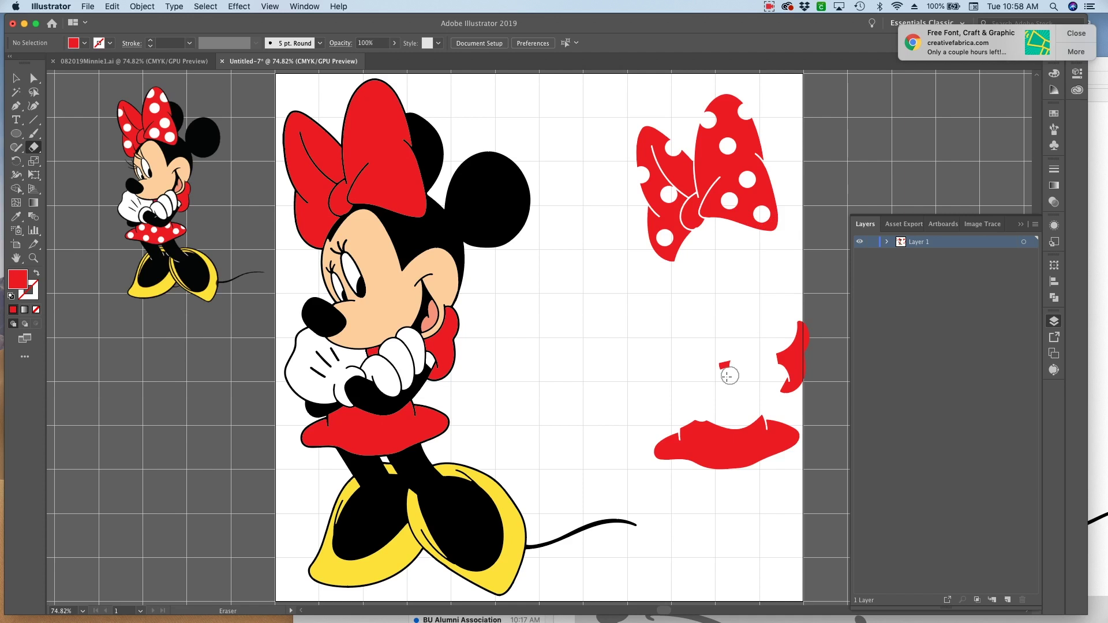
Step: Cut round polka dots out of the duplicated red skirt with the Eraser tool, spreading them across its full width
{"action": "left_click", "coordinate": [702, 426]}
{"action": "left_click", "coordinate": [672, 455]}
{"action": "left_click", "coordinate": [710, 450]}
{"action": "left_click", "coordinate": [741, 445]}
{"action": "left_click", "coordinate": [772, 450]}
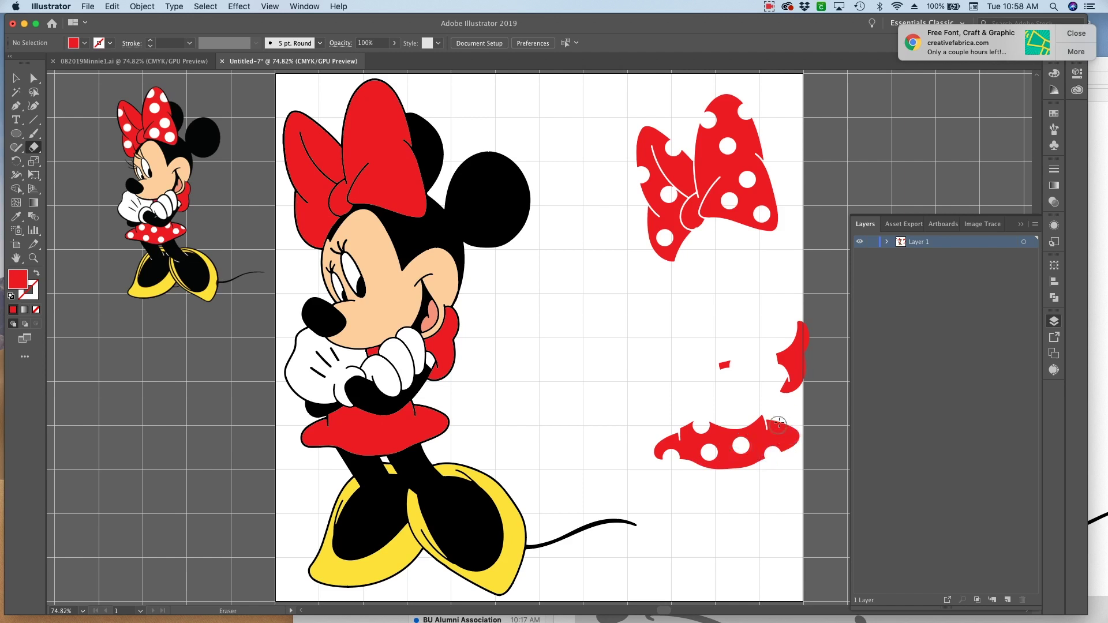
{"action": "left_click", "coordinate": [787, 426]}
Step: Combine the dotted bow, sleeve and skirt pieces beside the figure into one compound path
{"action": "left_click", "coordinate": [16, 77]}
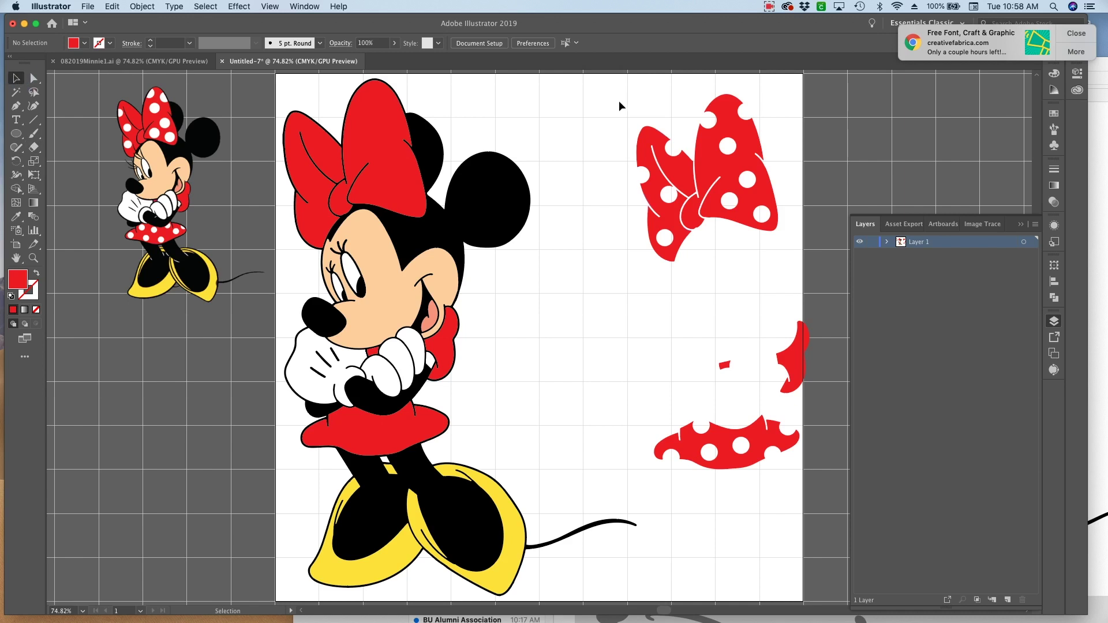
{"action": "left_click_drag", "start_coordinate": [627, 105], "coordinate": [820, 466]}
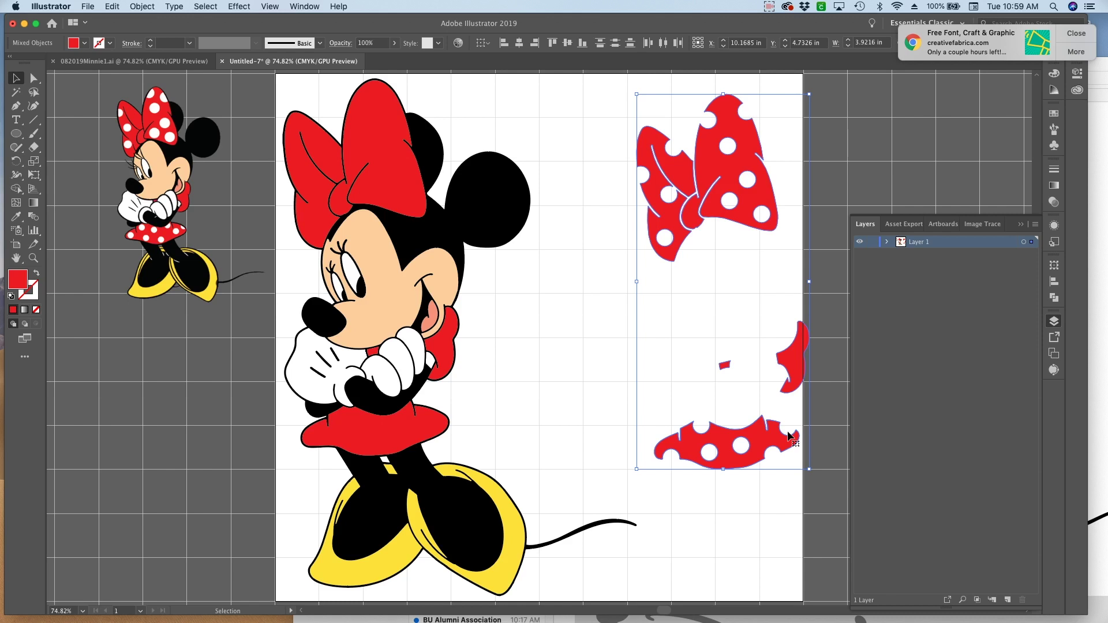
{"action": "key", "text": "a"}
{"action": "key", "text": "v"}
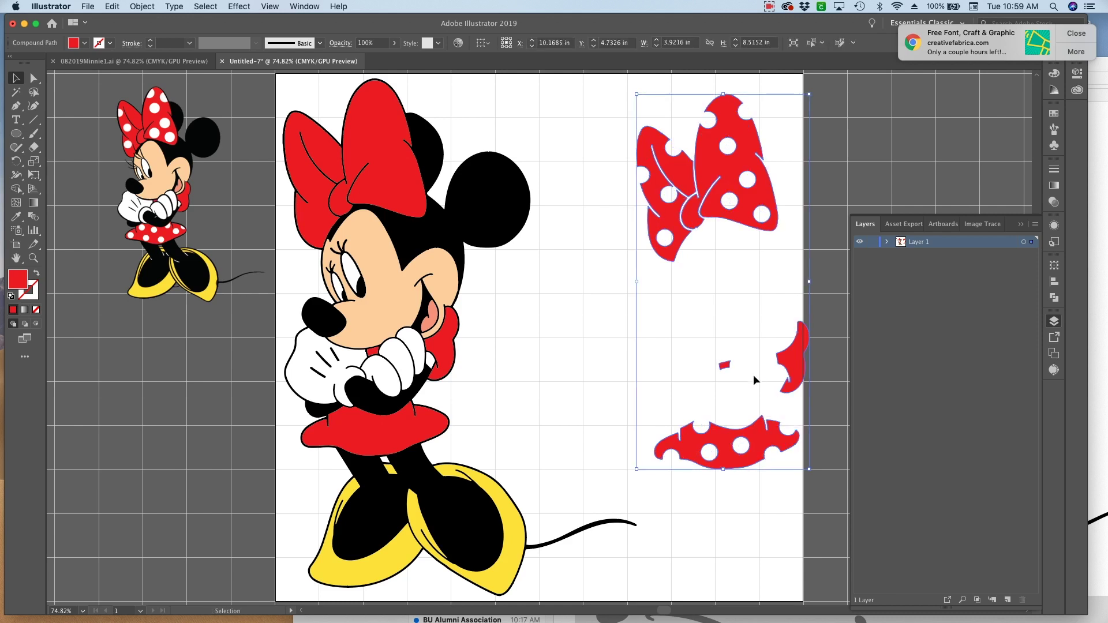
Step: Fill the figure's red bow, sleeve and skirt and all its white parts with the lightest grey swatch and combine them into one compound path
{"action": "left_click", "coordinate": [392, 193]}
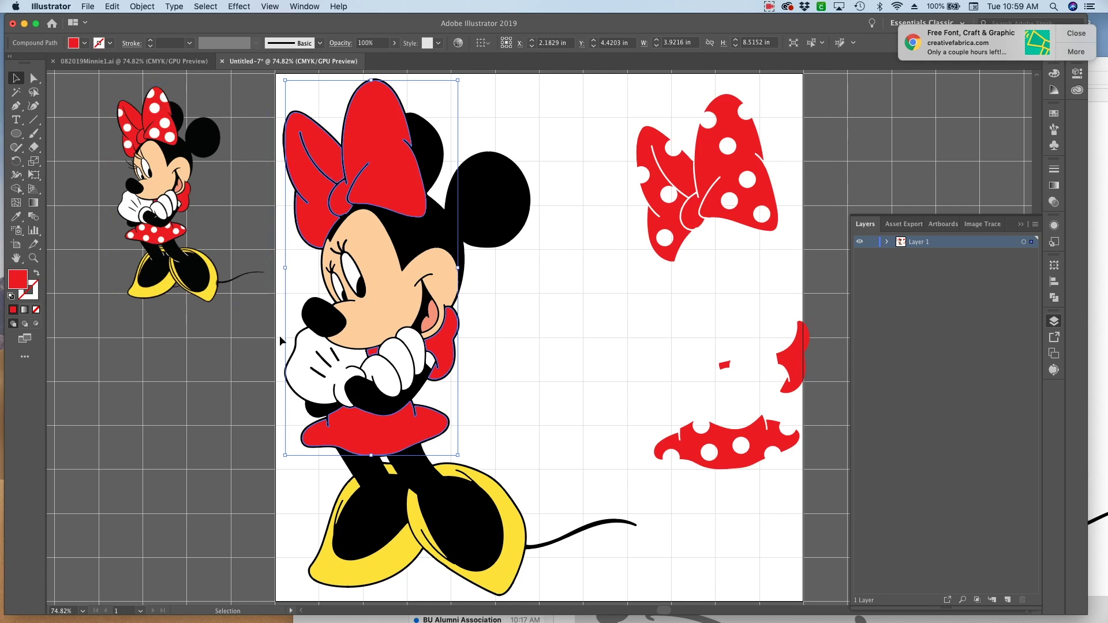
{"action": "left_click", "coordinate": [306, 374]}
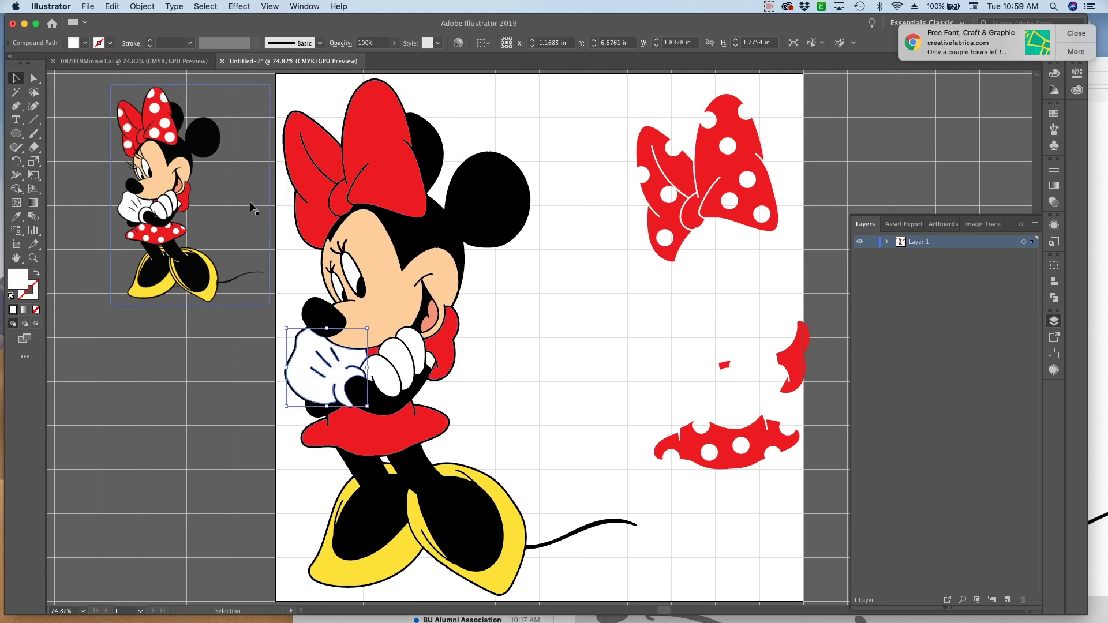
{"action": "left_click", "coordinate": [202, 8]}
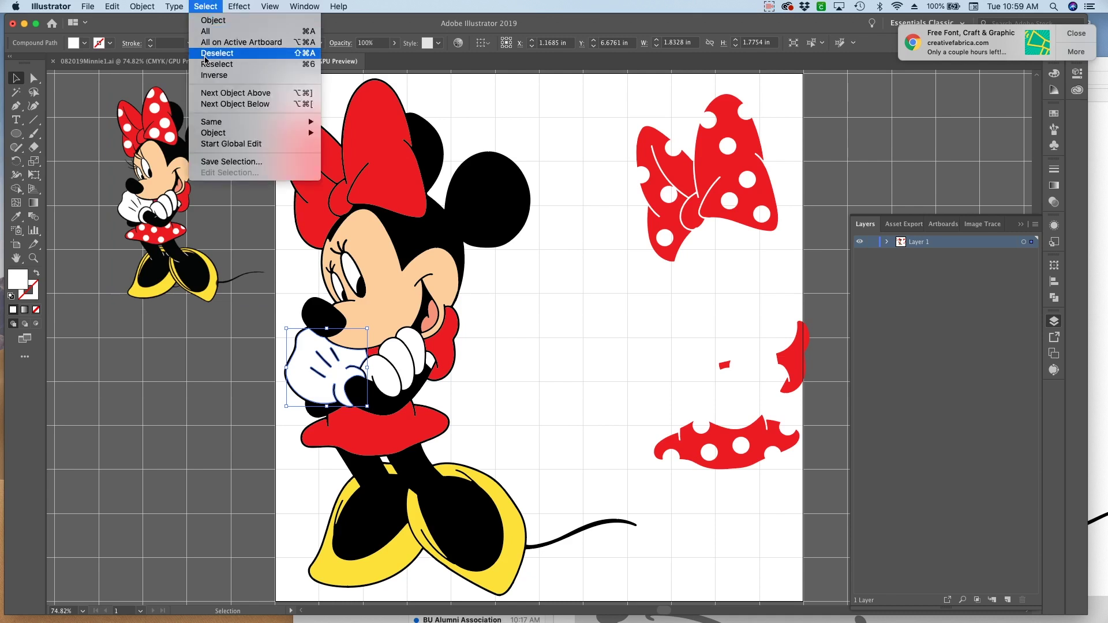
{"action": "mouse_move", "coordinate": [217, 123]}
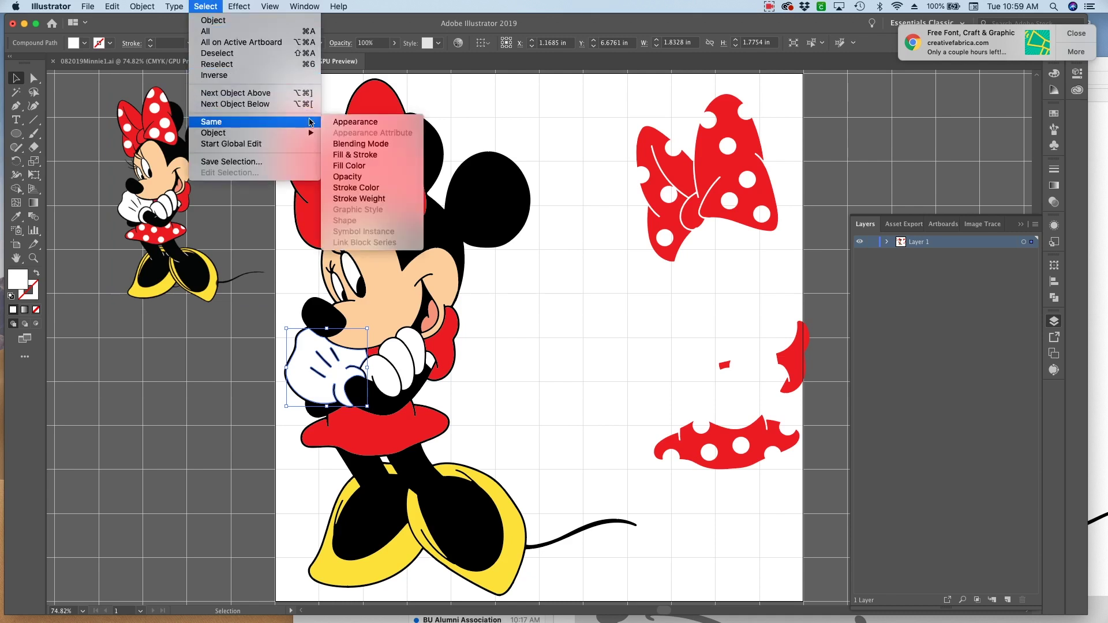
{"action": "left_click", "coordinate": [345, 170]}
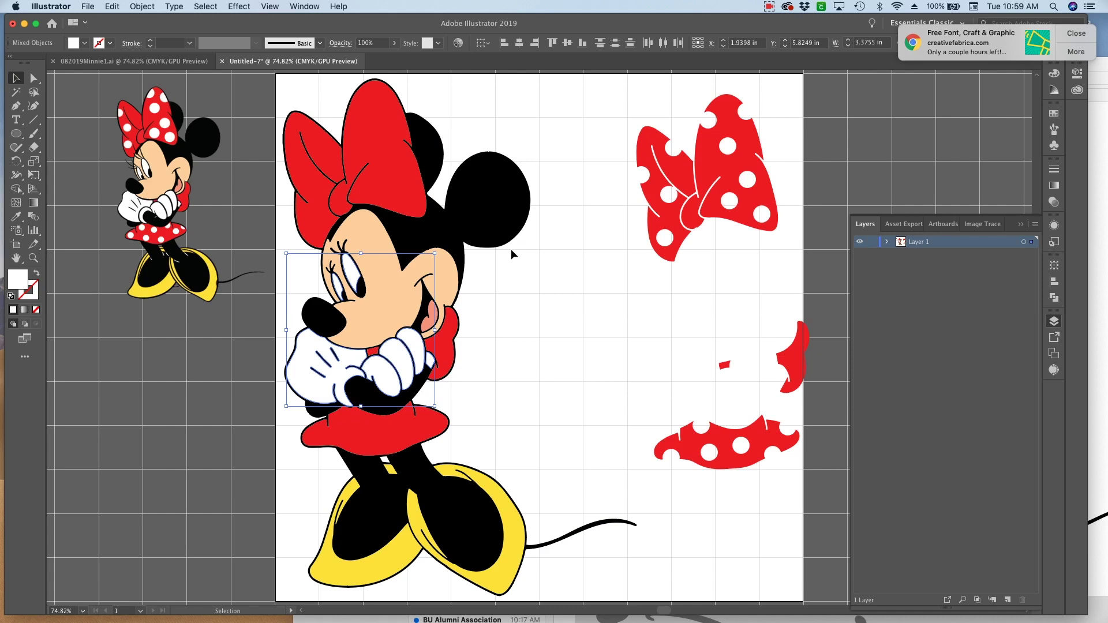
{"action": "left_click", "coordinate": [406, 190], "text": "shift"}
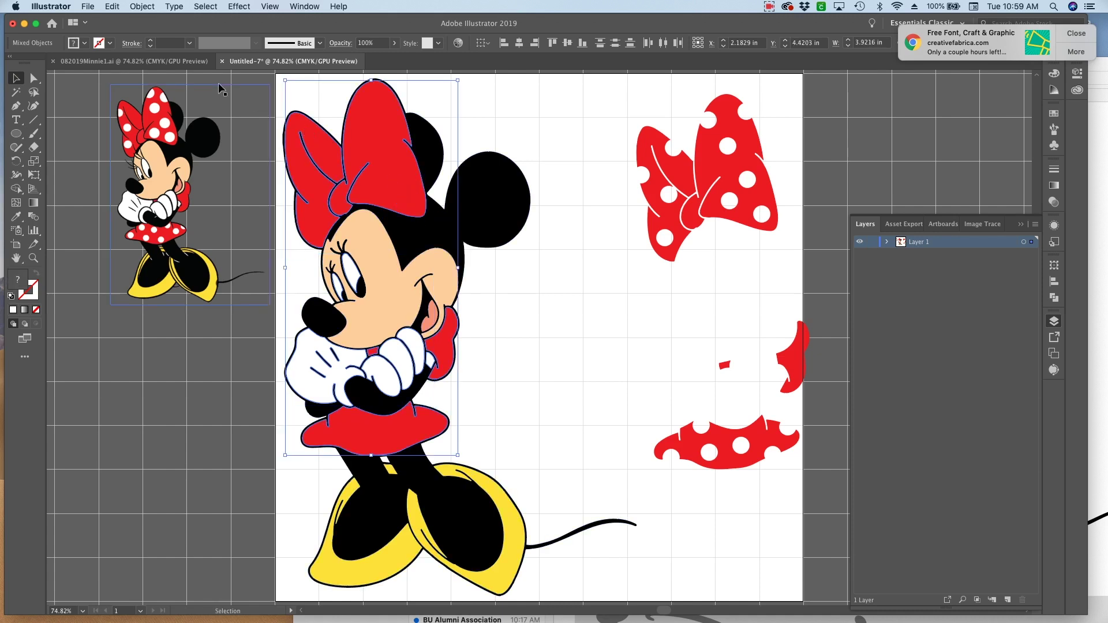
{"action": "left_click", "coordinate": [84, 44]}
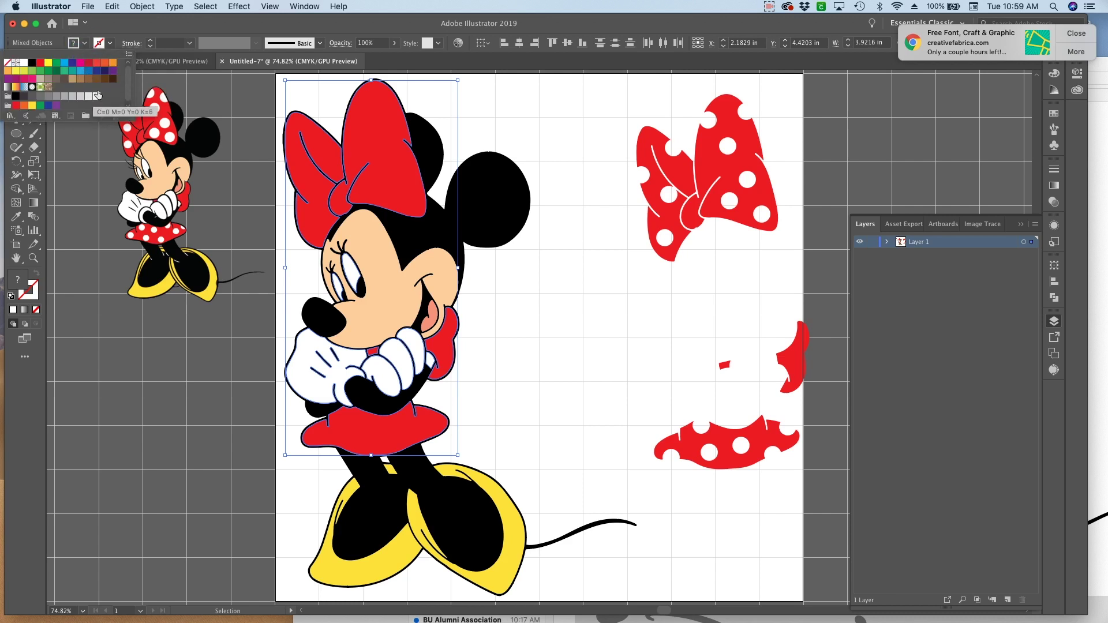
{"action": "left_click", "coordinate": [98, 96]}
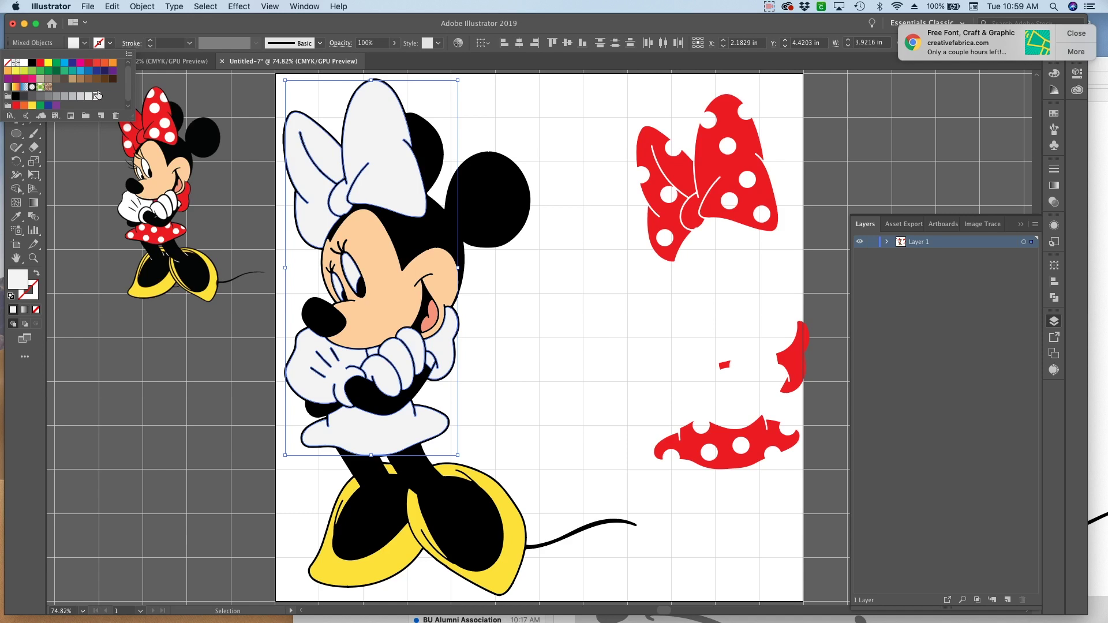
{"action": "key", "text": "Escape"}
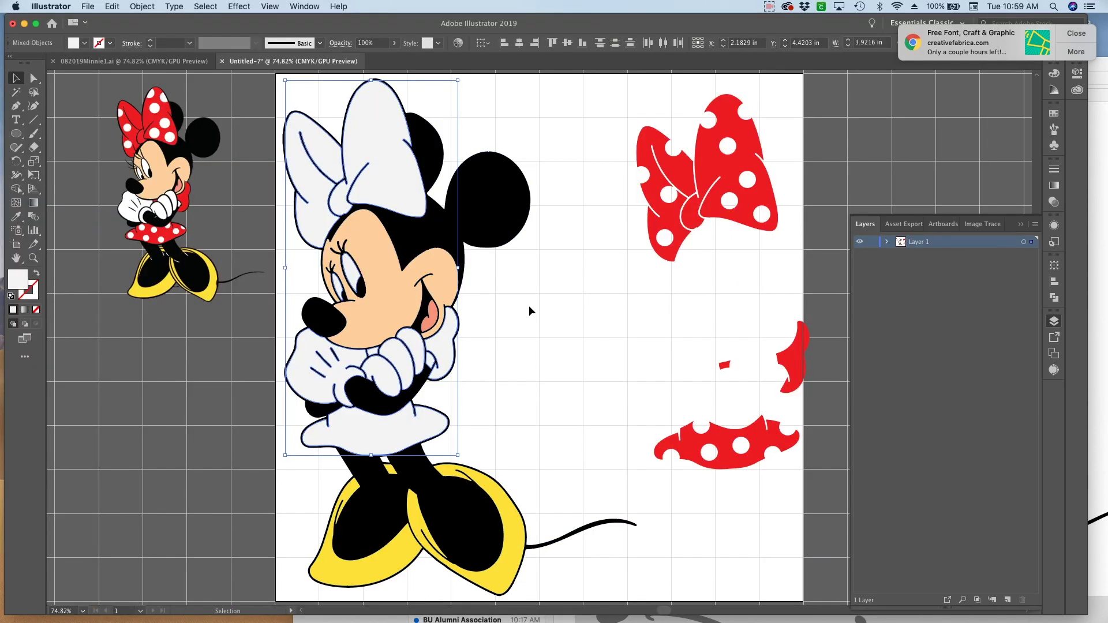
{"action": "key", "text": "a"}
{"action": "key", "text": "v"}
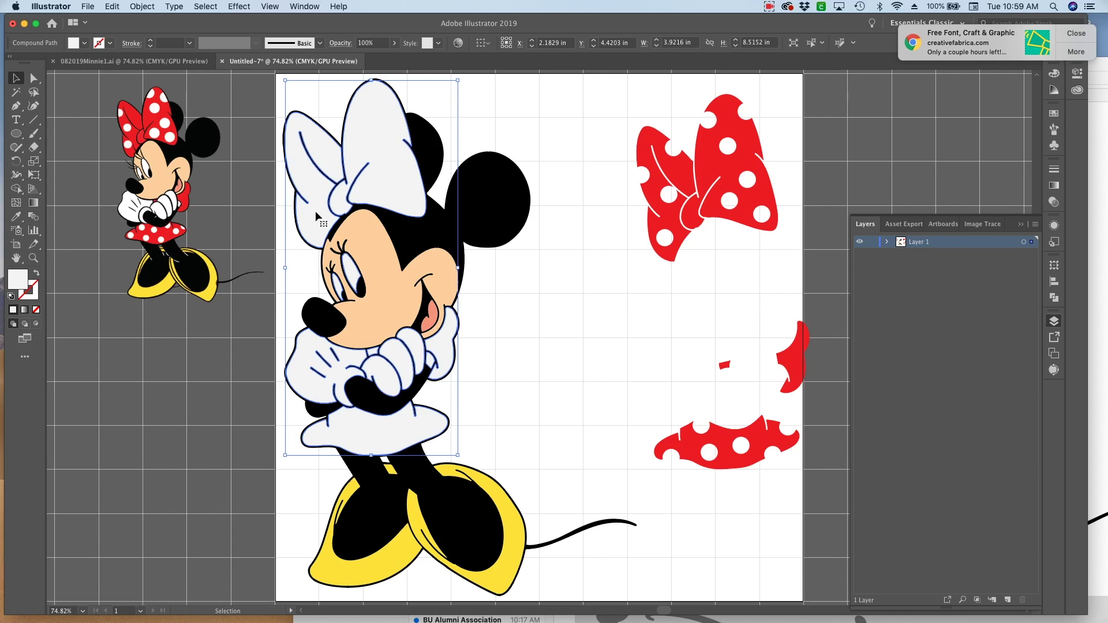
Step: Delete the reference image and move the light grey compound shape off the figure into its place beside the artboard
{"action": "left_click", "coordinate": [159, 197]}
{"action": "key", "text": "Delete"}
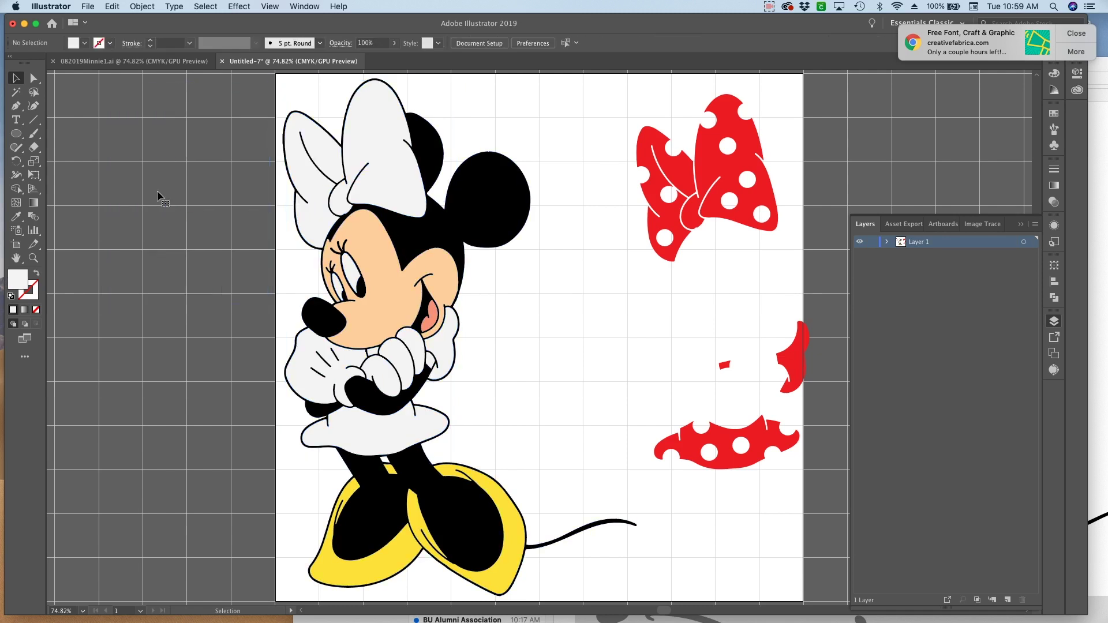
{"action": "left_click", "coordinate": [386, 184]}
{"action": "left_click_drag", "start_coordinate": [386, 182], "coordinate": [165, 203]}
{"action": "left_click", "coordinate": [191, 264]}
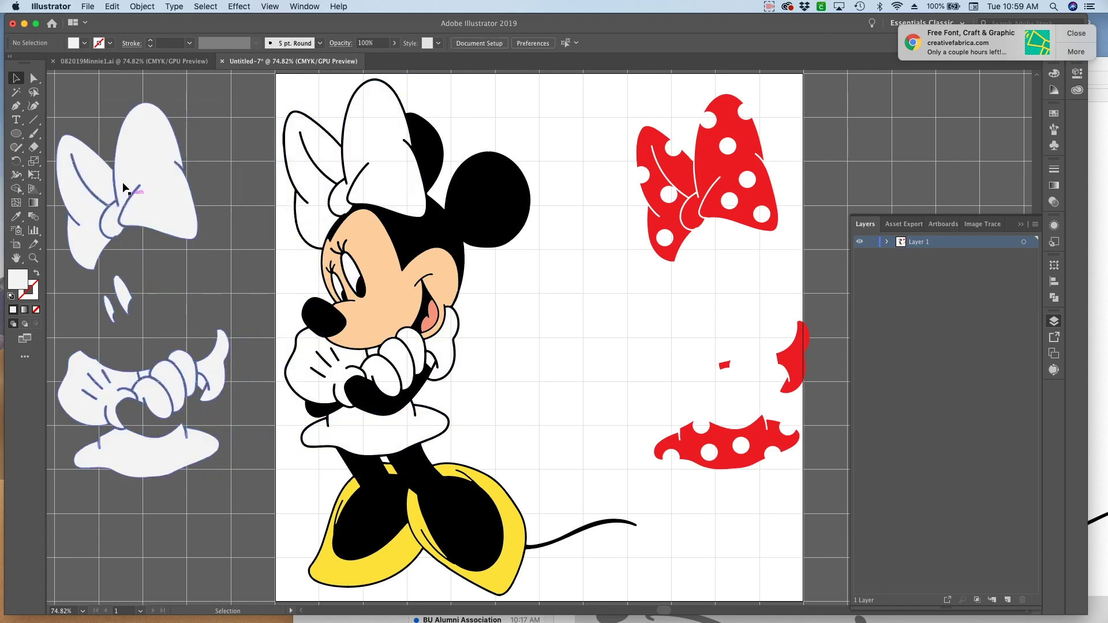
Step: Delete the sleeve piece and the small neckline piece from the light grey compound shape
{"action": "left_click", "coordinate": [34, 80]}
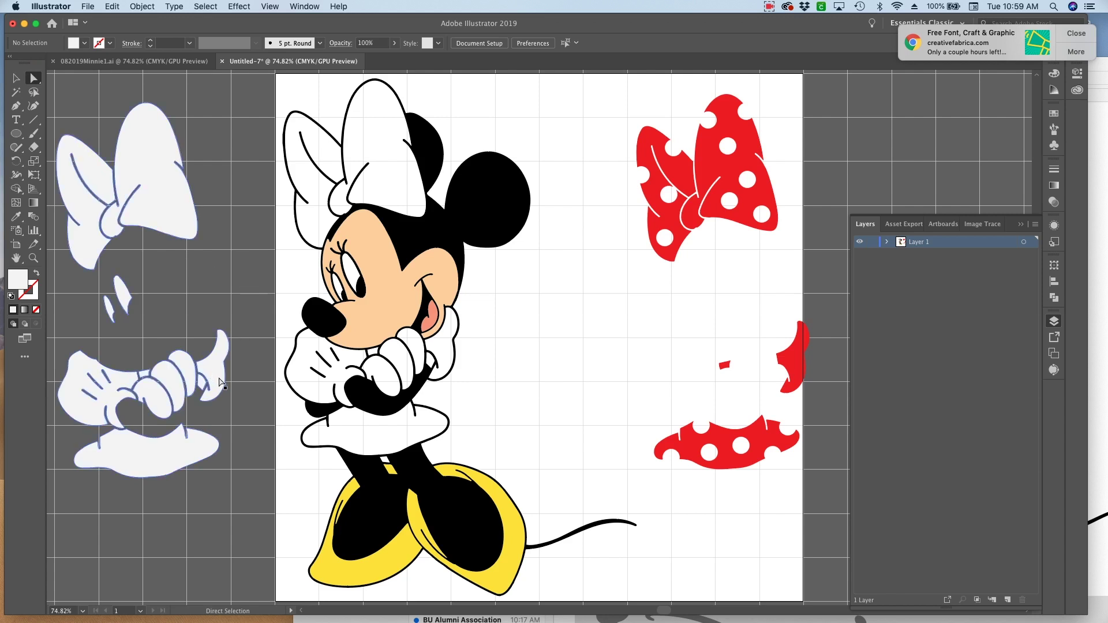
{"action": "left_click", "coordinate": [221, 382]}
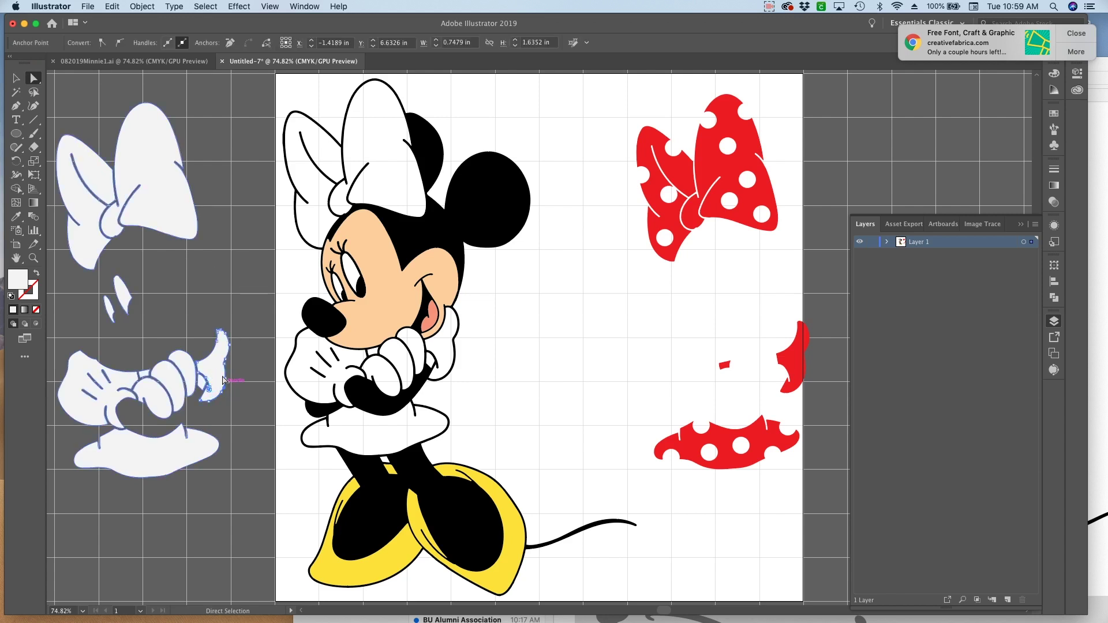
{"action": "key", "text": "Delete"}
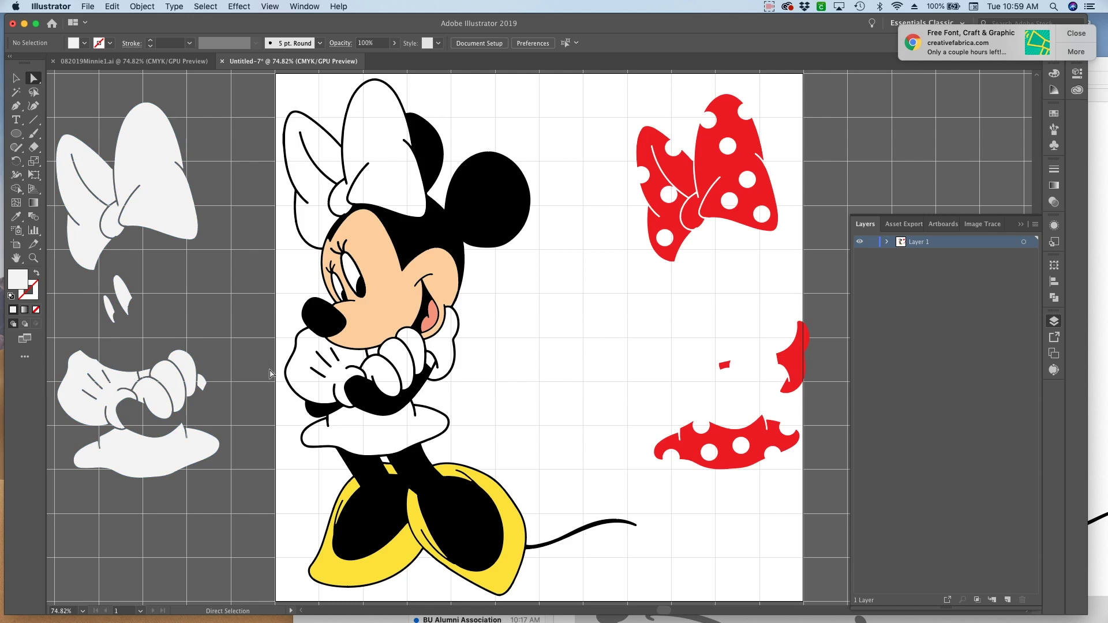
{"action": "left_click", "coordinate": [144, 368]}
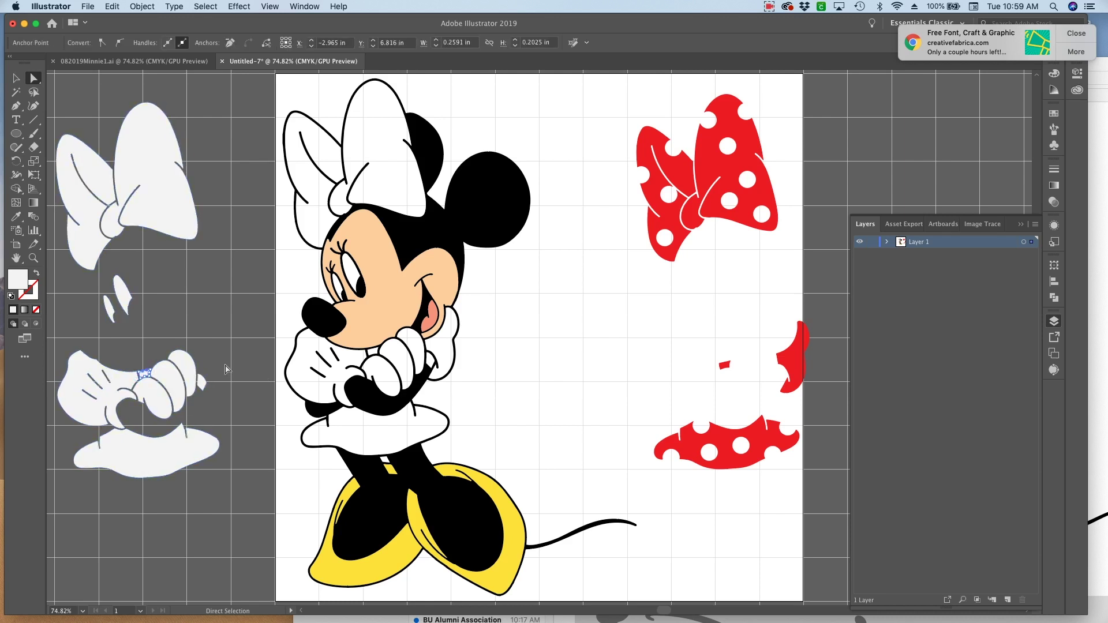
{"action": "key", "text": "Delete"}
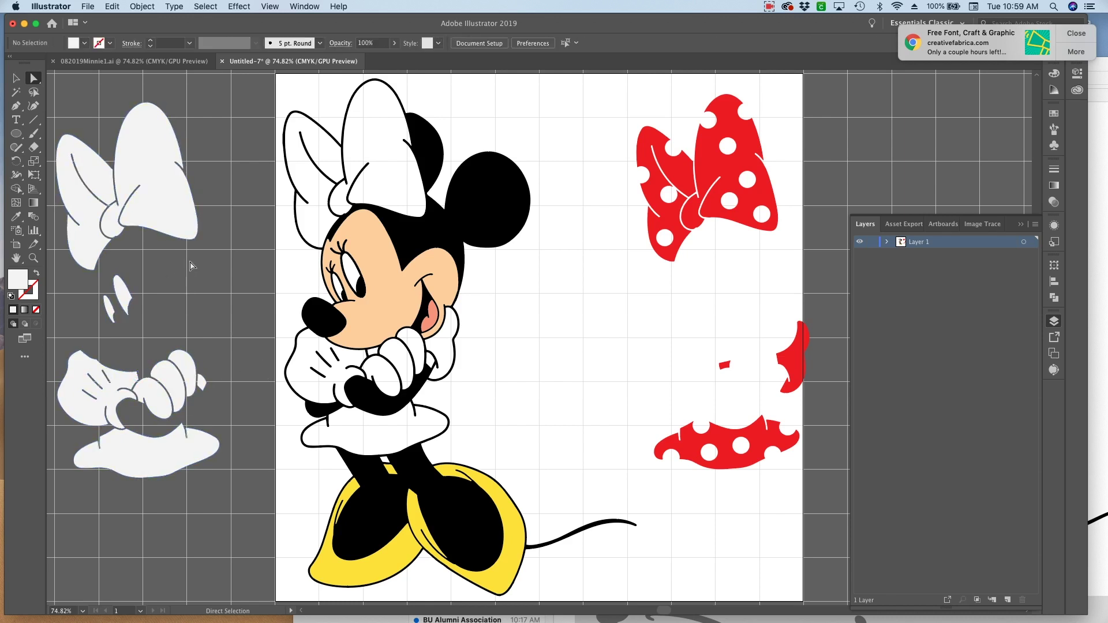
Step: Move the skin, tongue and yellow shoe shapes off the figure to join the light grey shape beside the artboard
{"action": "left_click", "coordinate": [17, 78]}
{"action": "left_click", "coordinate": [145, 173]}
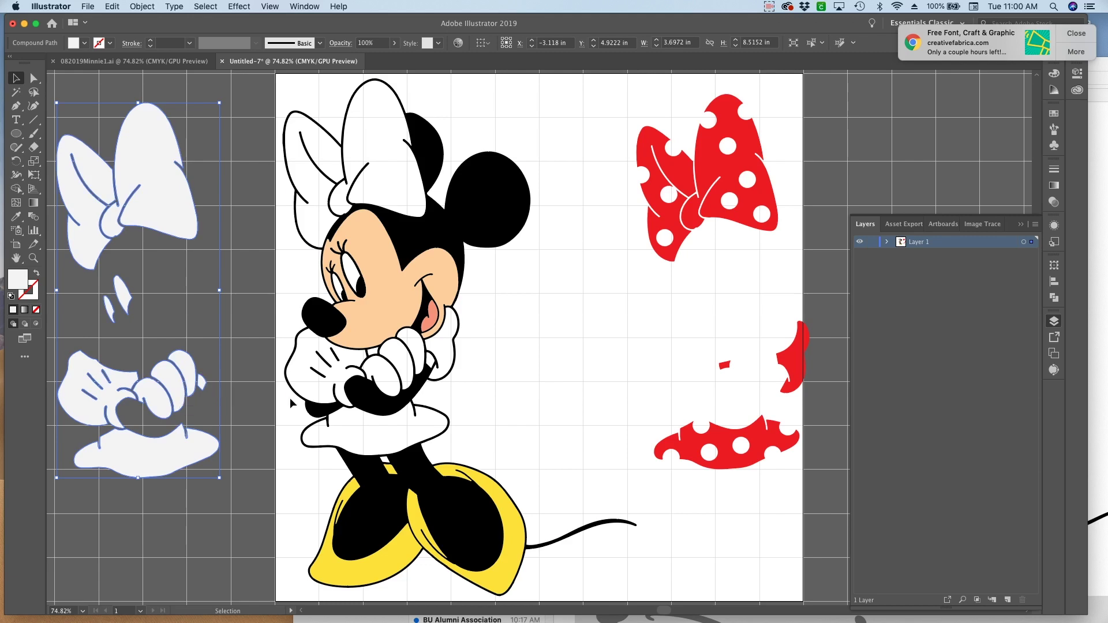
{"action": "left_click_drag", "start_coordinate": [447, 276], "coordinate": [208, 276]}
{"action": "left_click_drag", "start_coordinate": [411, 325], "coordinate": [157, 352]}
{"action": "left_click_drag", "start_coordinate": [497, 562], "coordinate": [225, 528]}
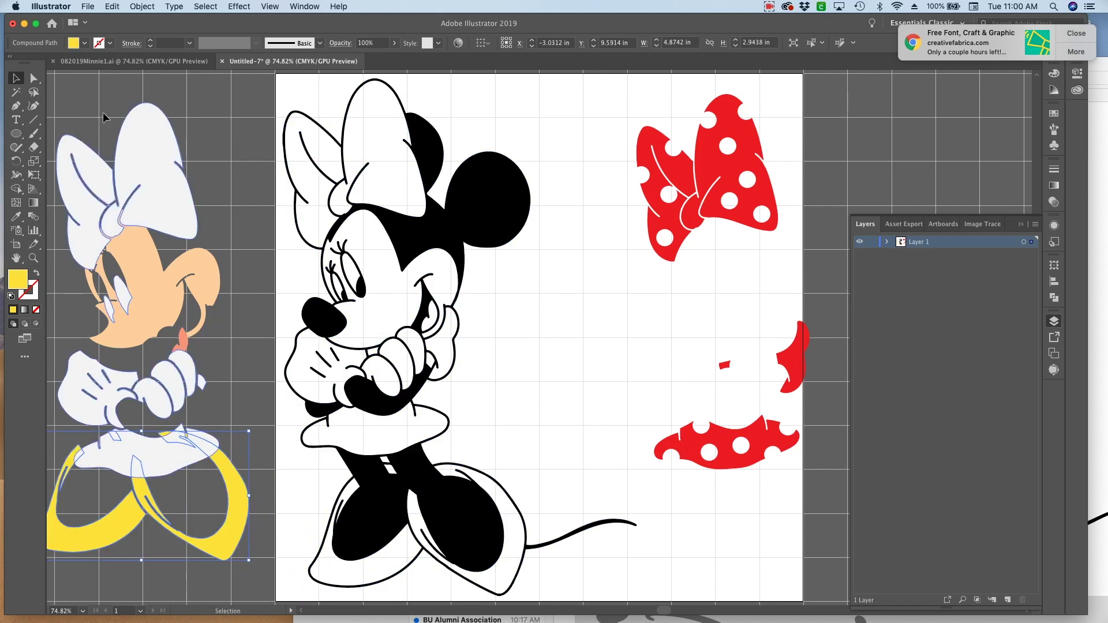
Step: Delete the inner cut-outs of the bow, face, eyes, mouth, gloves and sleeve from the black line art to make the upper body solid
{"action": "left_click", "coordinate": [33, 78]}
{"action": "left_click_drag", "start_coordinate": [324, 184], "coordinate": [369, 241]}
{"action": "key", "text": "Delete"}
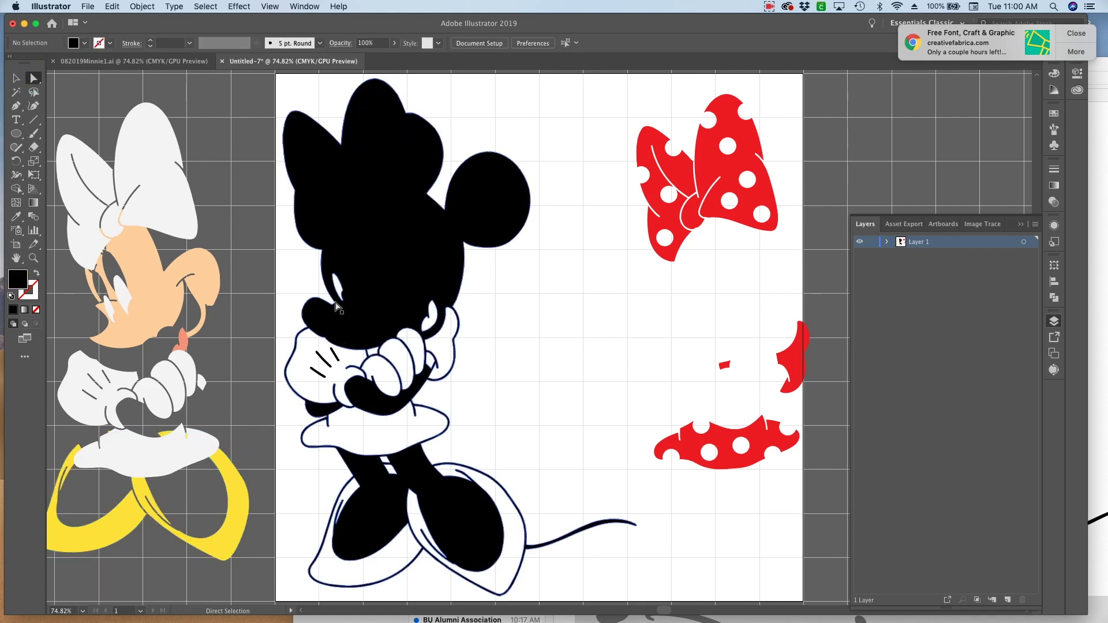
{"action": "key", "text": "super+shift+a"}
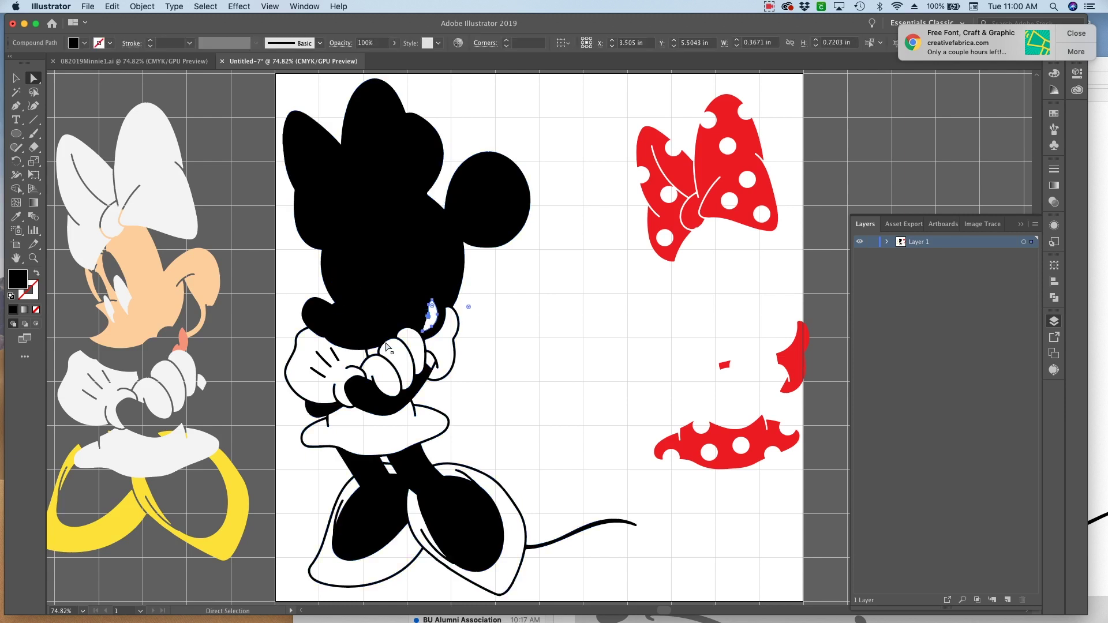
{"action": "mouse_move", "coordinate": [352, 368]}
{"action": "left_mouse_down"}
{"action": "mouse_move", "coordinate": [411, 382]}
{"action": "mouse_move", "coordinate": [426, 360]}
{"action": "mouse_move", "coordinate": [368, 360]}
{"action": "left_mouse_up"}
{"action": "key", "text": "Delete"}
{"action": "key", "text": "Delete"}
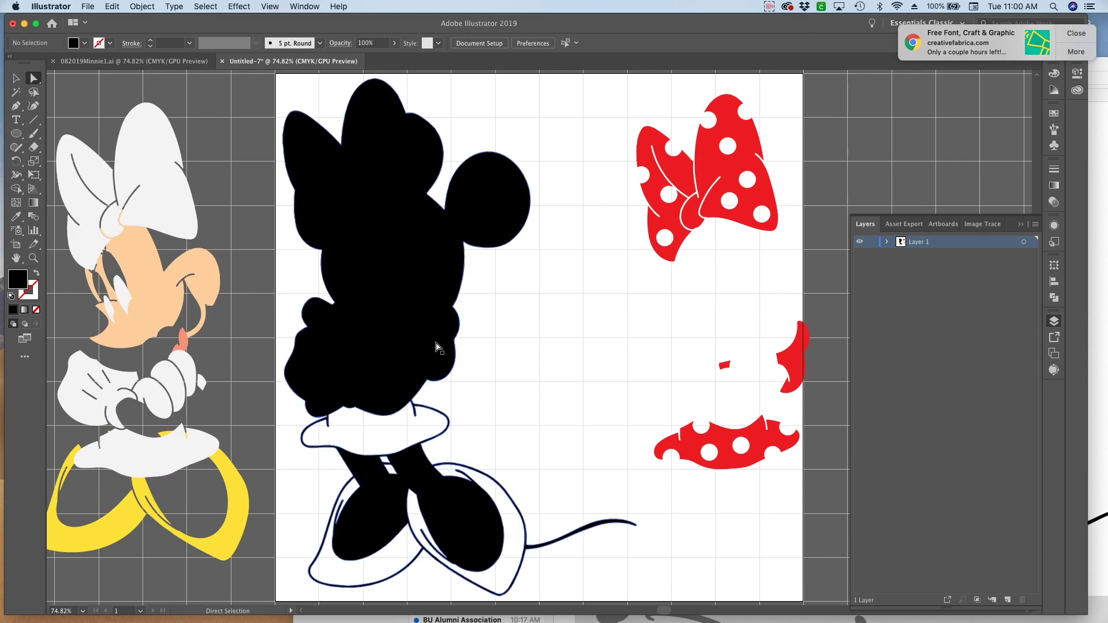
Step: Delete the inner cut-outs of the skirt and both shoes from the black line art to make them solid
{"action": "left_click", "coordinate": [350, 442]}
{"action": "key", "text": "Delete"}
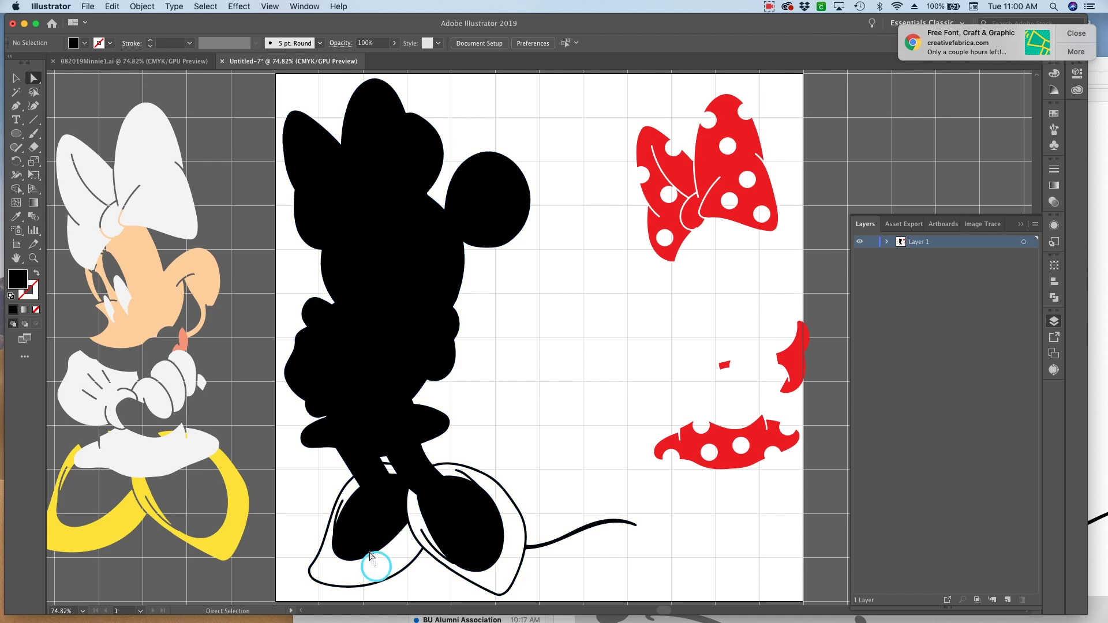
{"action": "left_click", "coordinate": [369, 546]}
{"action": "key", "text": "Delete"}
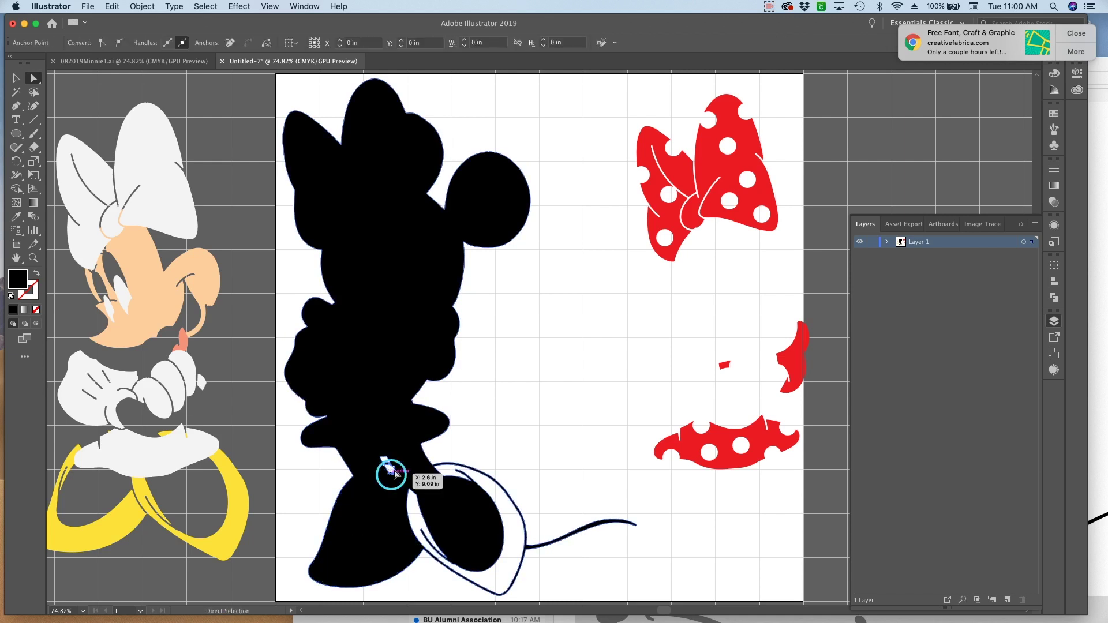
{"action": "left_click", "coordinate": [436, 520]}
{"action": "key", "text": "Delete"}
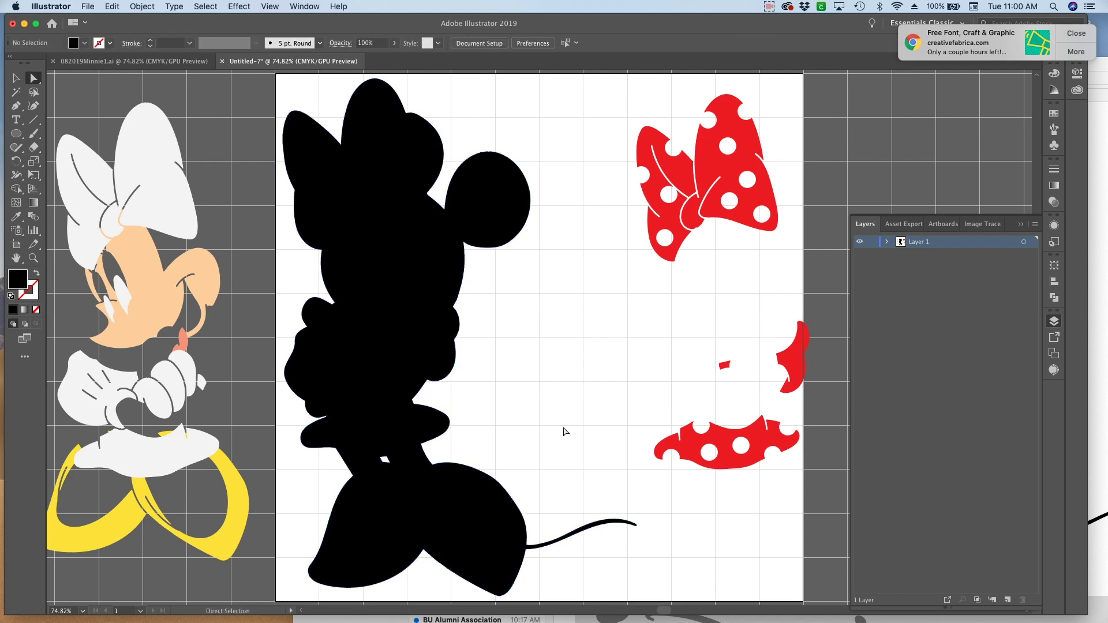
Step: Unite all the black silhouette pieces, including the leftover eye and glove slivers, into one shape with Pathfinder
{"action": "left_click", "coordinate": [16, 76]}
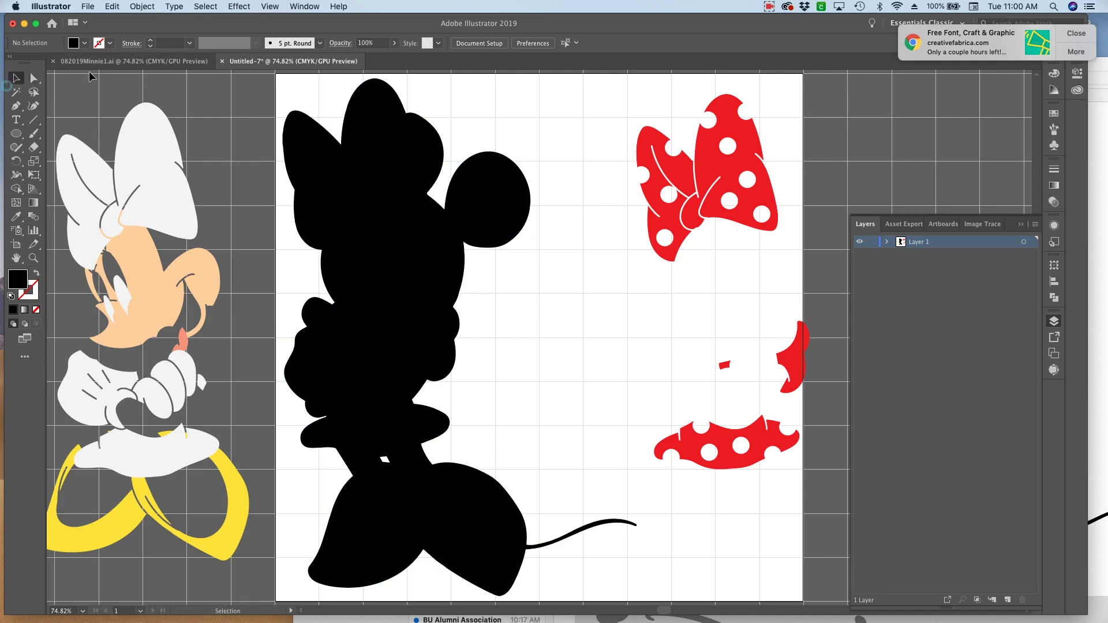
{"action": "left_click_drag", "start_coordinate": [258, 74], "coordinate": [619, 585]}
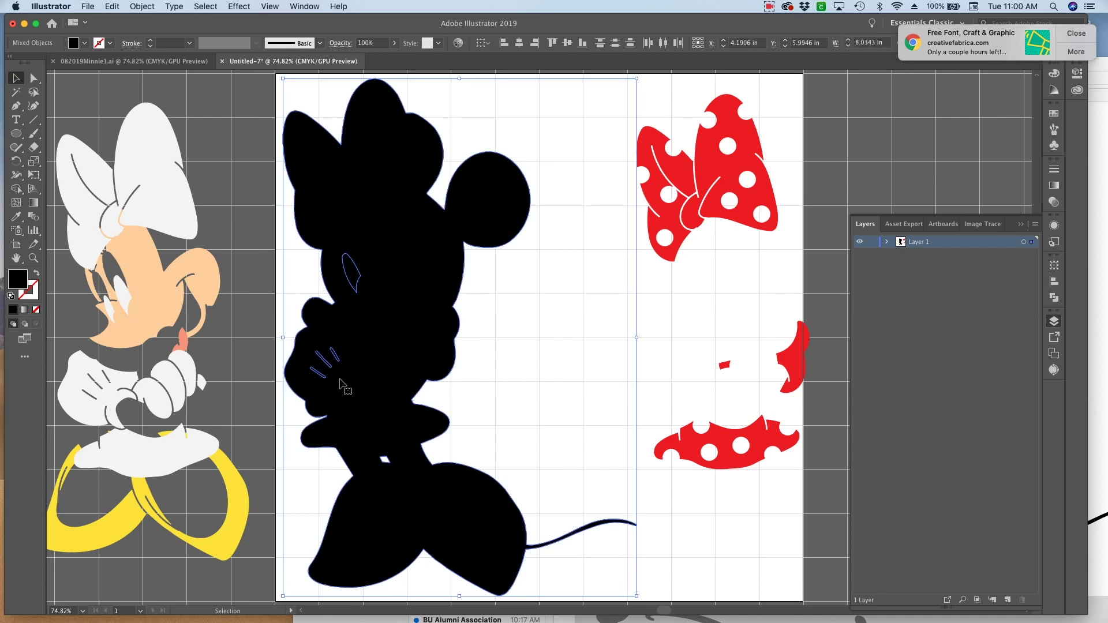
{"action": "left_click", "coordinate": [1054, 297]}
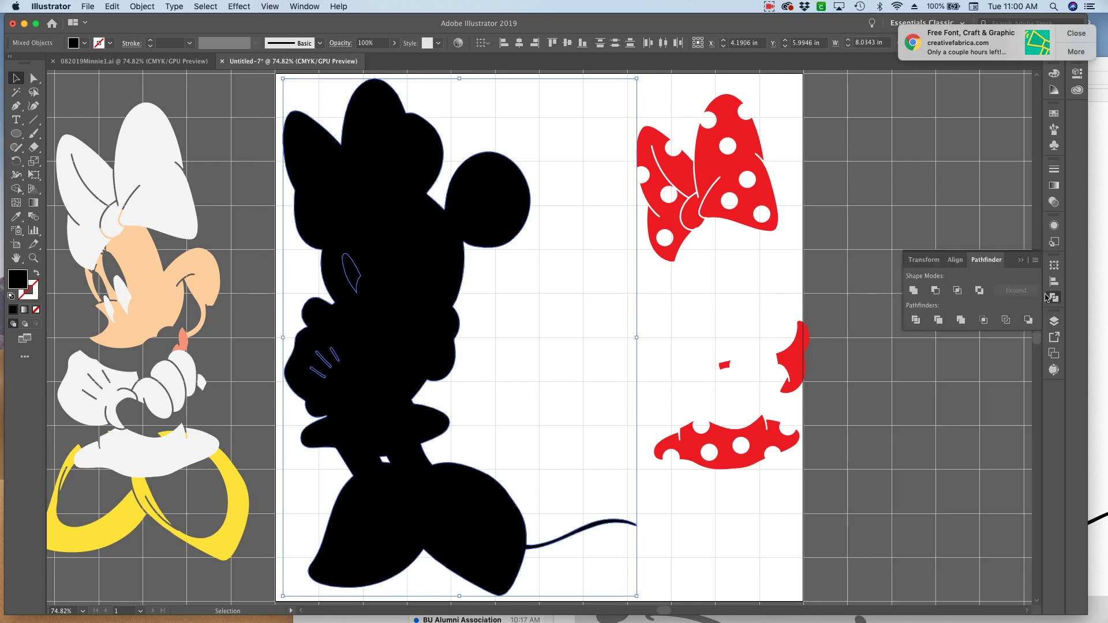
{"action": "left_click", "coordinate": [913, 291]}
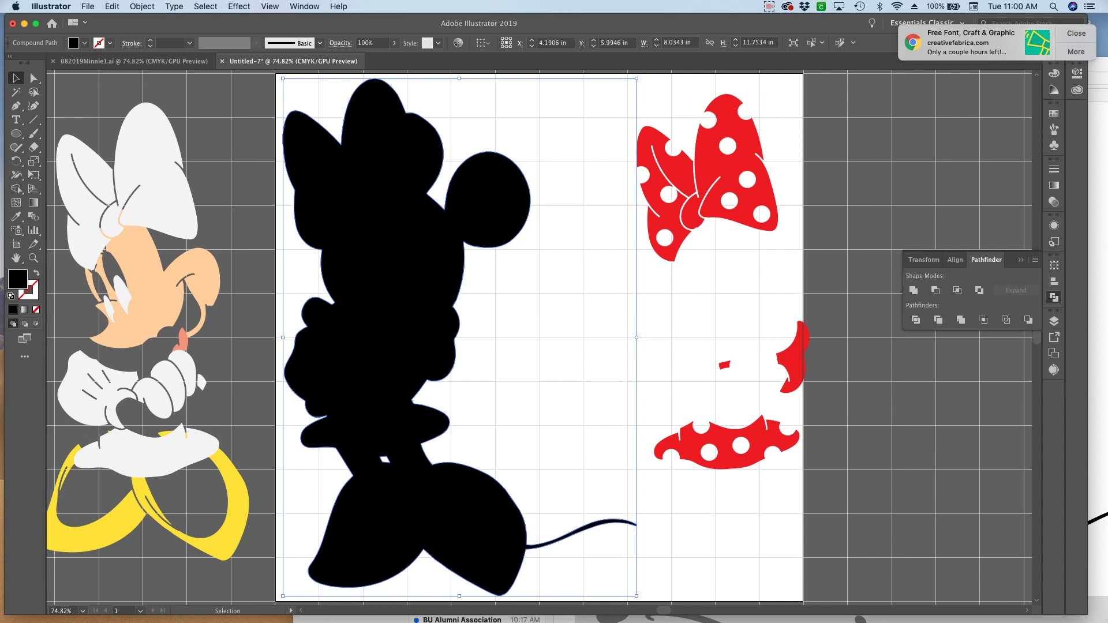
Step: Send the united black silhouette to the back of the stacking order and shift it toward the middle of the artboard
{"action": "left_click", "coordinate": [139, 7]}
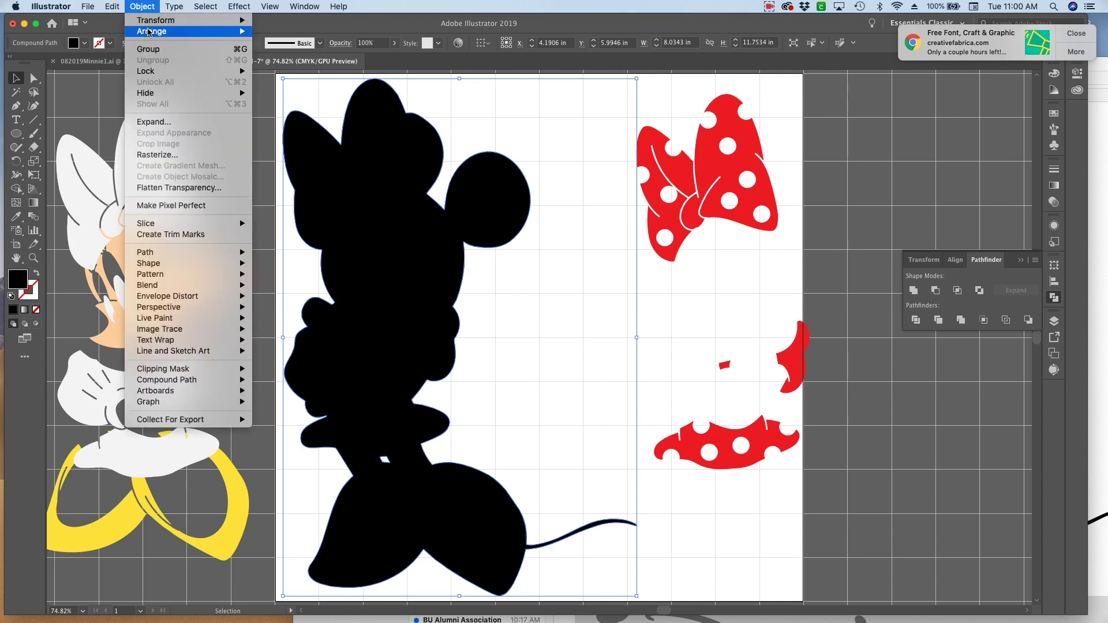
{"action": "mouse_move", "coordinate": [236, 32]}
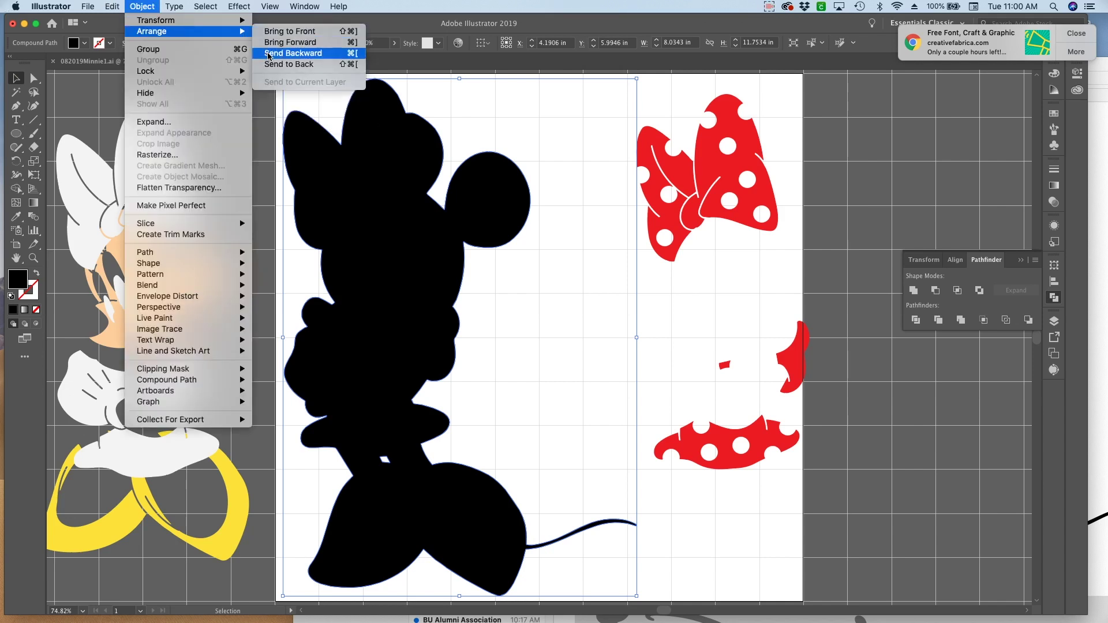
{"action": "left_click", "coordinate": [275, 67]}
{"action": "left_click_drag", "start_coordinate": [416, 262], "coordinate": [484, 256]}
{"action": "left_click", "coordinate": [342, 265]}
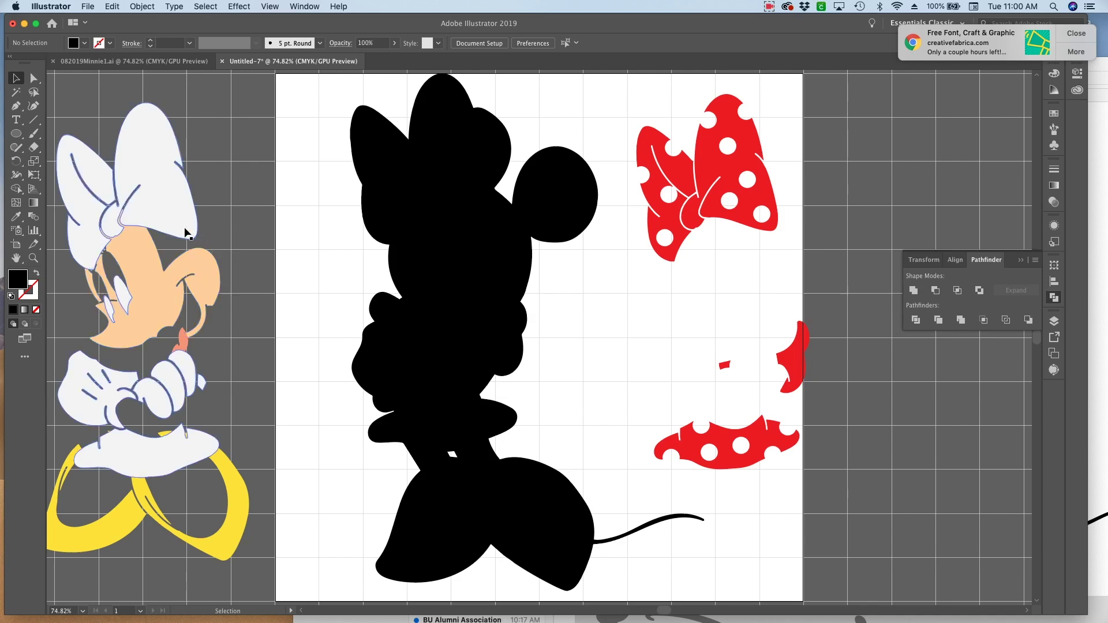
Step: Move the light grey compound shape onto the black silhouette and nudge it into alignment with the bow, gloves and skirt
{"action": "left_click_drag", "start_coordinate": [183, 215], "coordinate": [479, 188]}
{"action": "key", "text": "Up"}
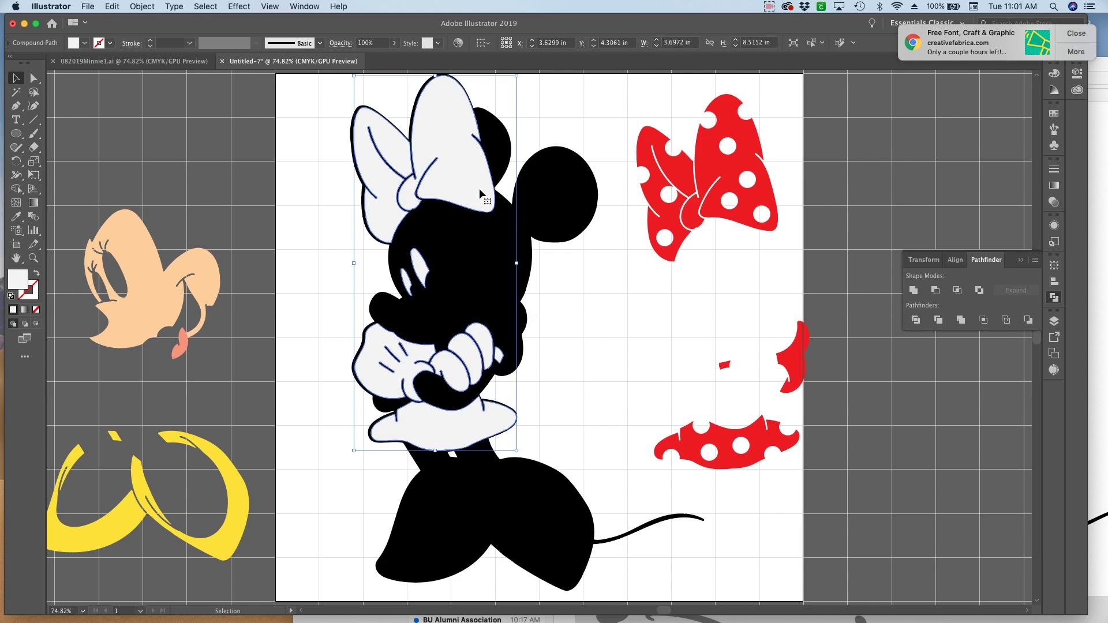
{"action": "key", "text": "Left"}
{"action": "key", "text": "Left"}
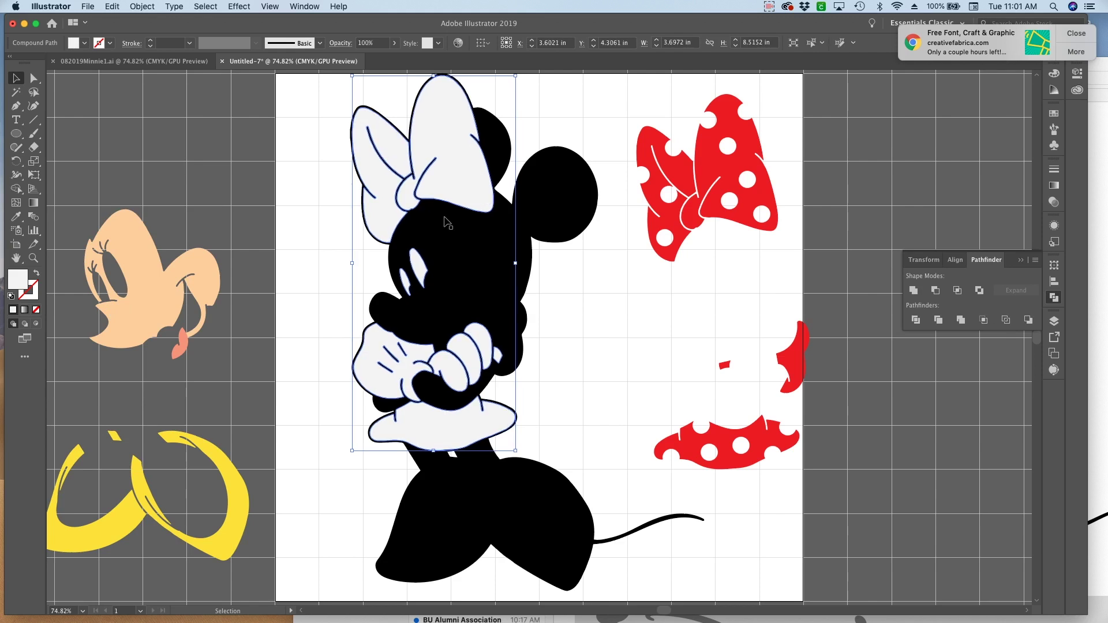
{"action": "left_click", "coordinate": [299, 308]}
Step: Place the red polka-dot shape over the light grey bow and skirt and bring it to the front
{"action": "left_click_drag", "start_coordinate": [743, 206], "coordinate": [459, 190]}
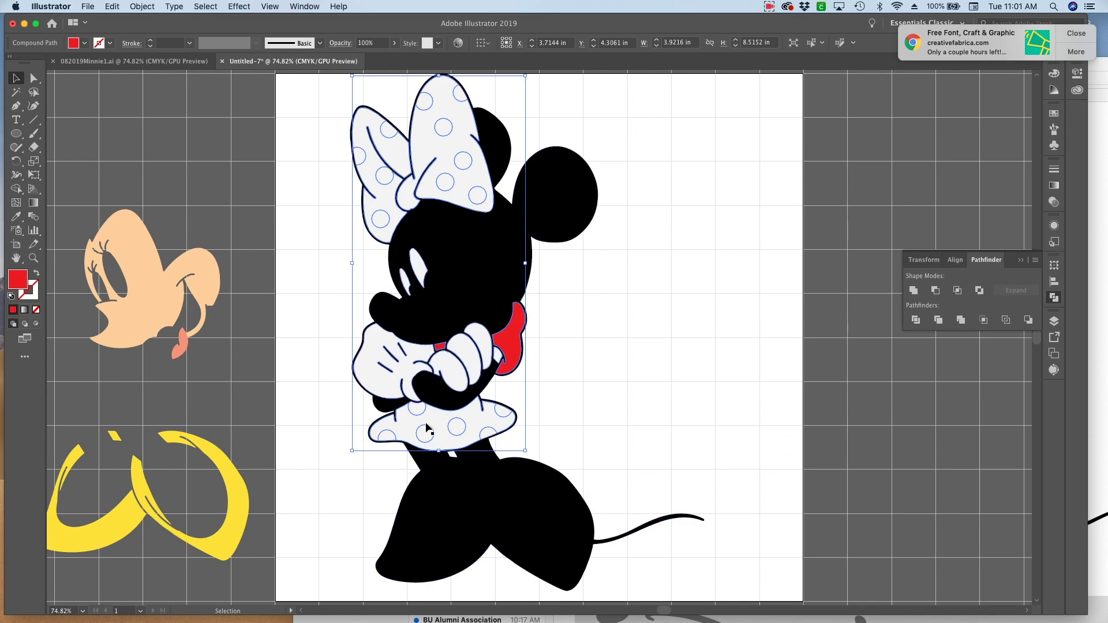
{"action": "left_click", "coordinate": [152, 10]}
{"action": "mouse_move", "coordinate": [170, 33]}
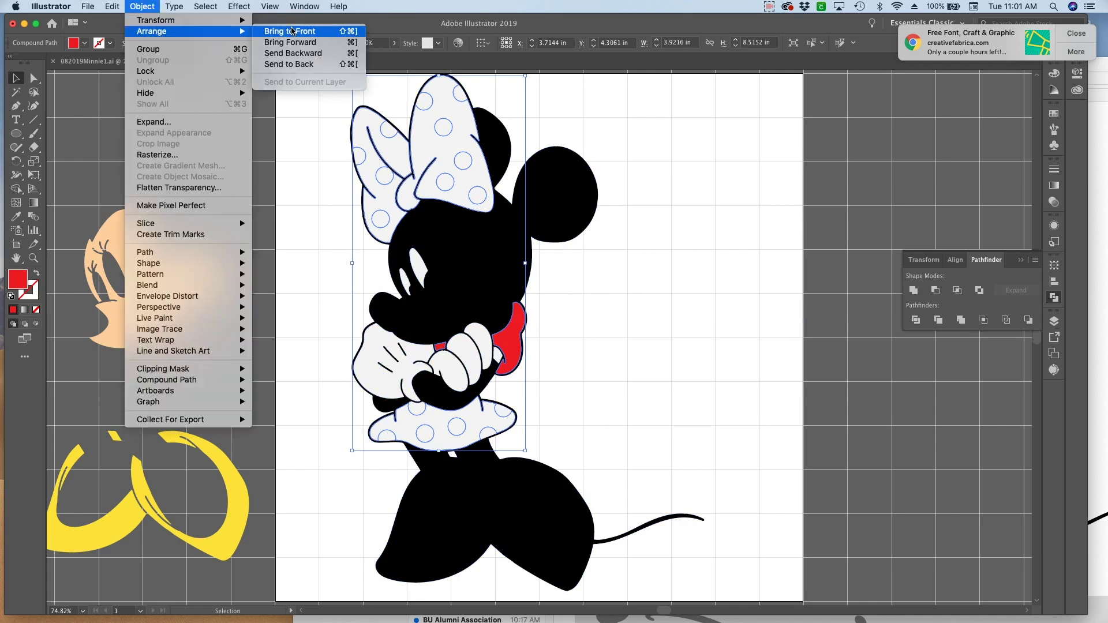
{"action": "key", "text": "super+shift+bracketright"}
{"action": "left_click", "coordinate": [648, 334]}
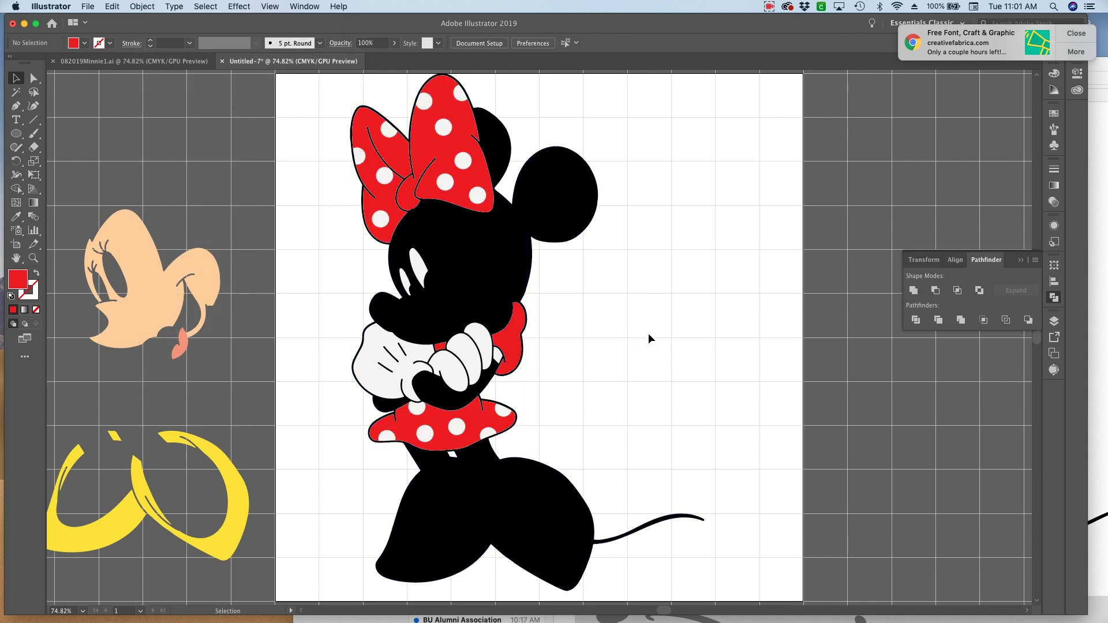
Step: Move the skin-coloured face shape onto the black head and nudge it up and left until it fits around the eyes
{"action": "left_click_drag", "start_coordinate": [148, 304], "coordinate": [454, 298]}
{"action": "key", "text": "Left"}
{"action": "key", "text": "Left"}
{"action": "key", "text": "Left"}
{"action": "key", "text": "Up"}
{"action": "key", "text": "Up"}
{"action": "key", "text": "Up"}
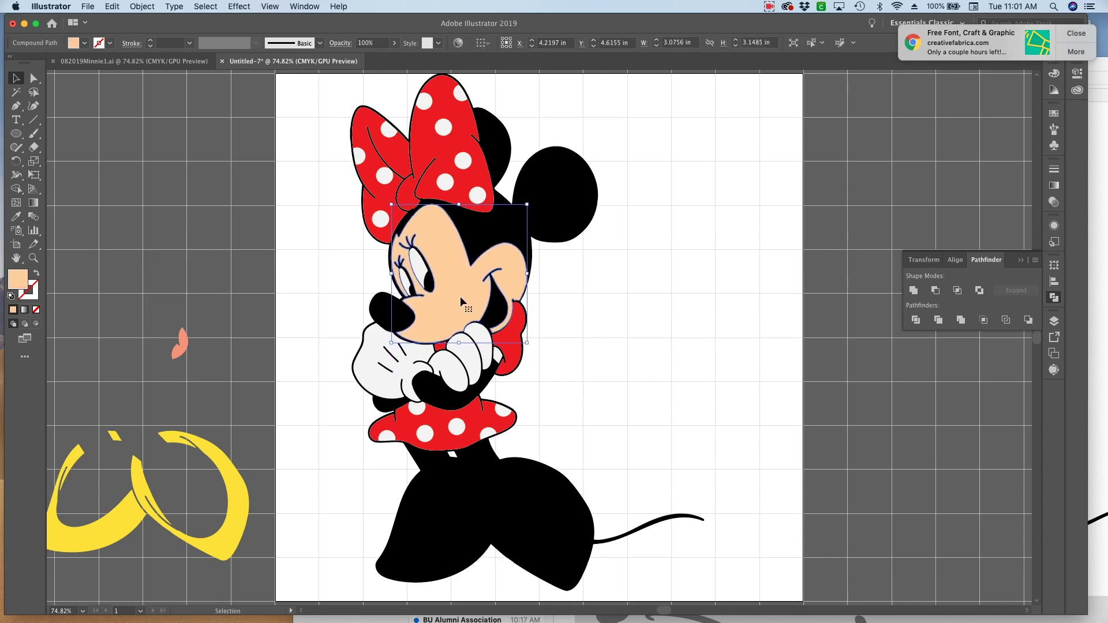
{"action": "key", "text": "Left"}
{"action": "key", "text": "Left"}
{"action": "key", "text": "Left"}
{"action": "key", "text": "Left"}
{"action": "key", "text": "Up"}
{"action": "key", "text": "Up"}
{"action": "key", "text": "Up"}
{"action": "key", "text": "Up"}
{"action": "key", "text": "Up"}
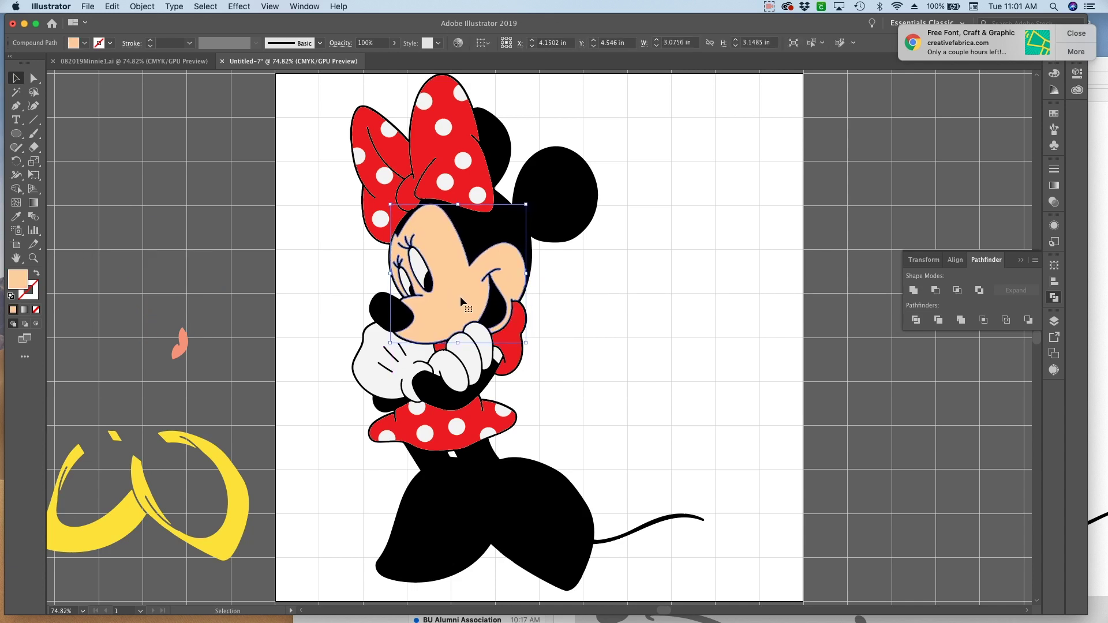
{"action": "left_click", "coordinate": [624, 398]}
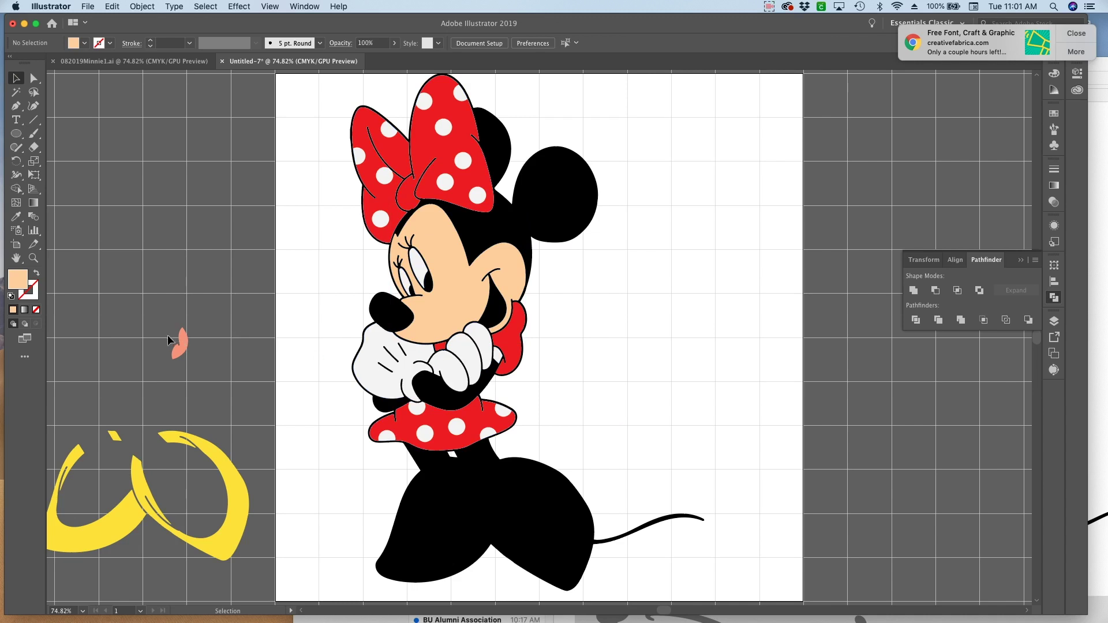
Step: Place the tongue inside the mouth and the yellow shapes over the black shoes, aligning both with the silhouette
{"action": "left_click_drag", "start_coordinate": [174, 347], "coordinate": [491, 315]}
{"action": "key", "text": "Up"}
{"action": "key", "text": "Up"}
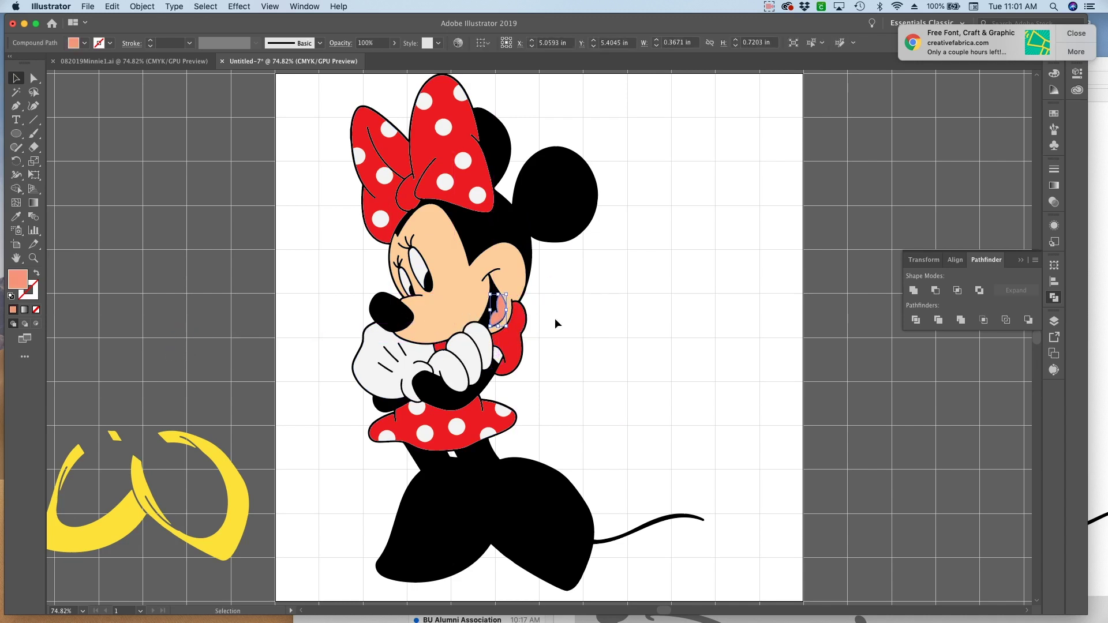
{"action": "left_click", "coordinate": [554, 331]}
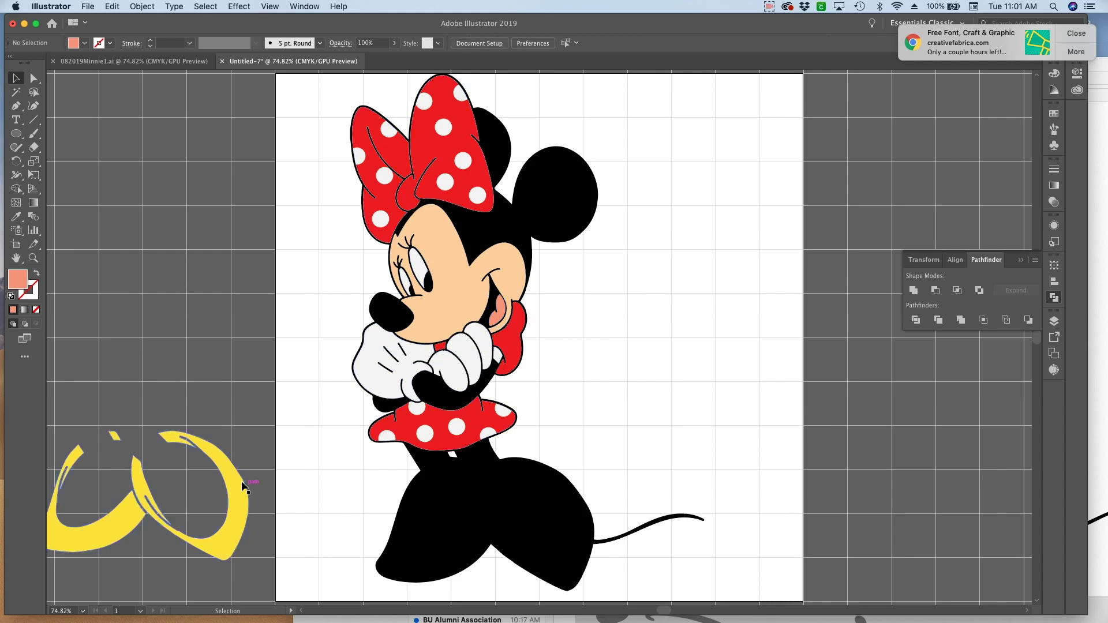
{"action": "left_click_drag", "start_coordinate": [346, 501], "coordinate": [583, 528]}
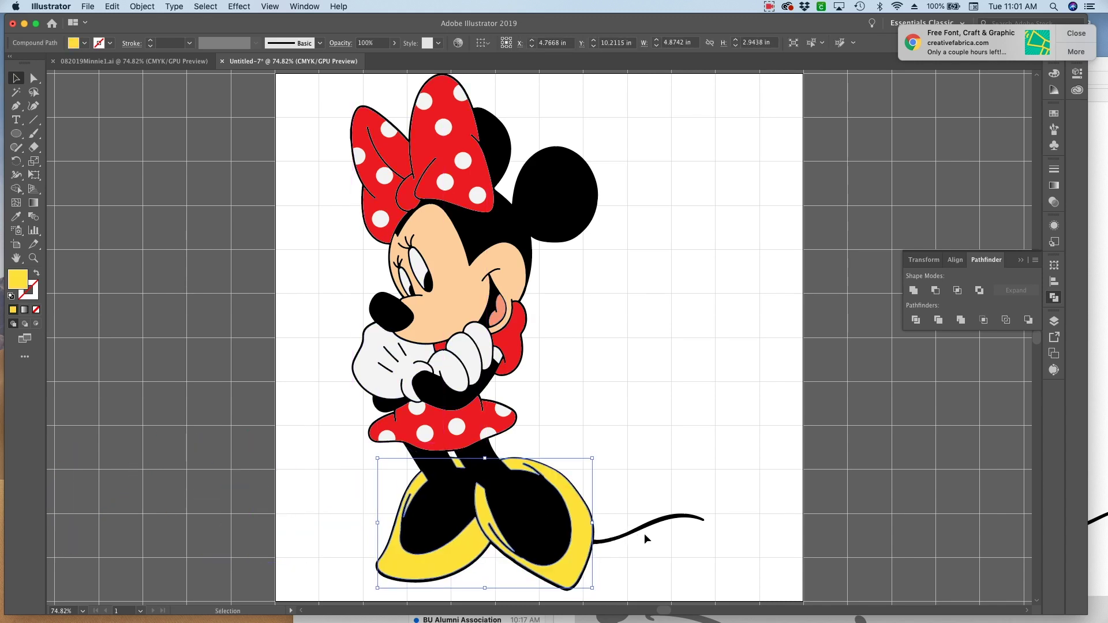
{"action": "left_click", "coordinate": [648, 556]}
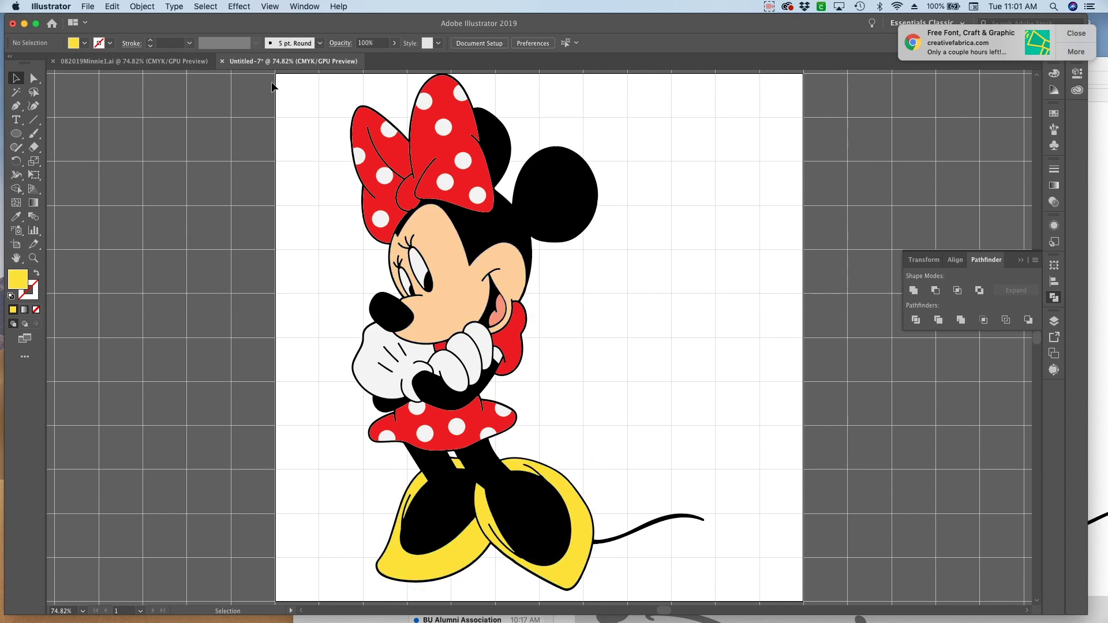
Step: Group all the colour shapes and the black silhouette into a single figure
{"action": "left_click_drag", "start_coordinate": [412, 175], "coordinate": [685, 519]}
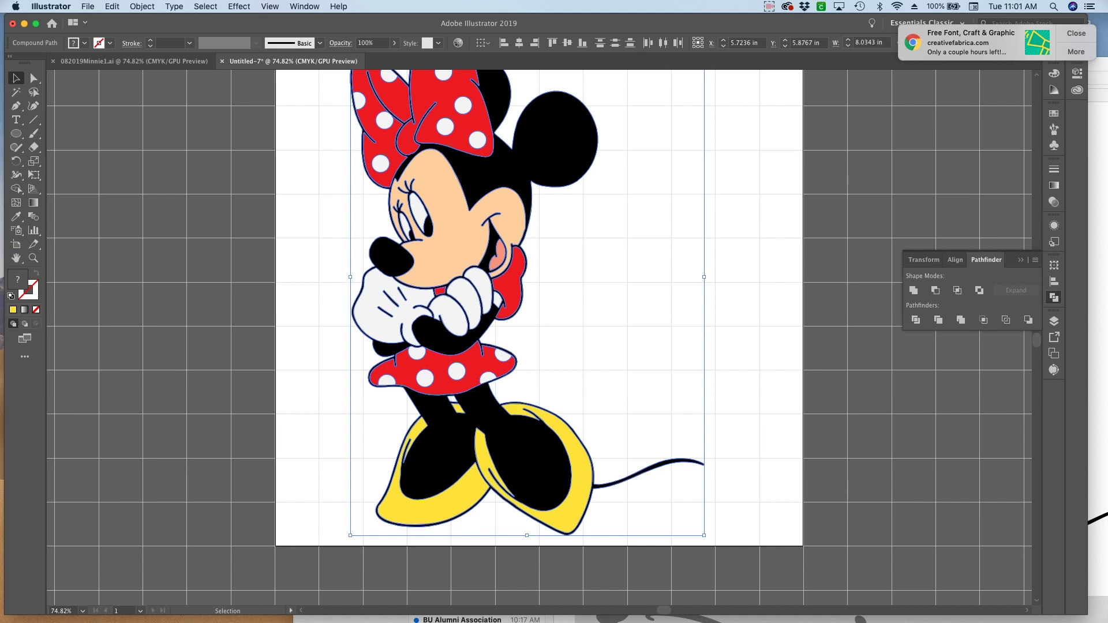
{"action": "key", "text": "super+g"}
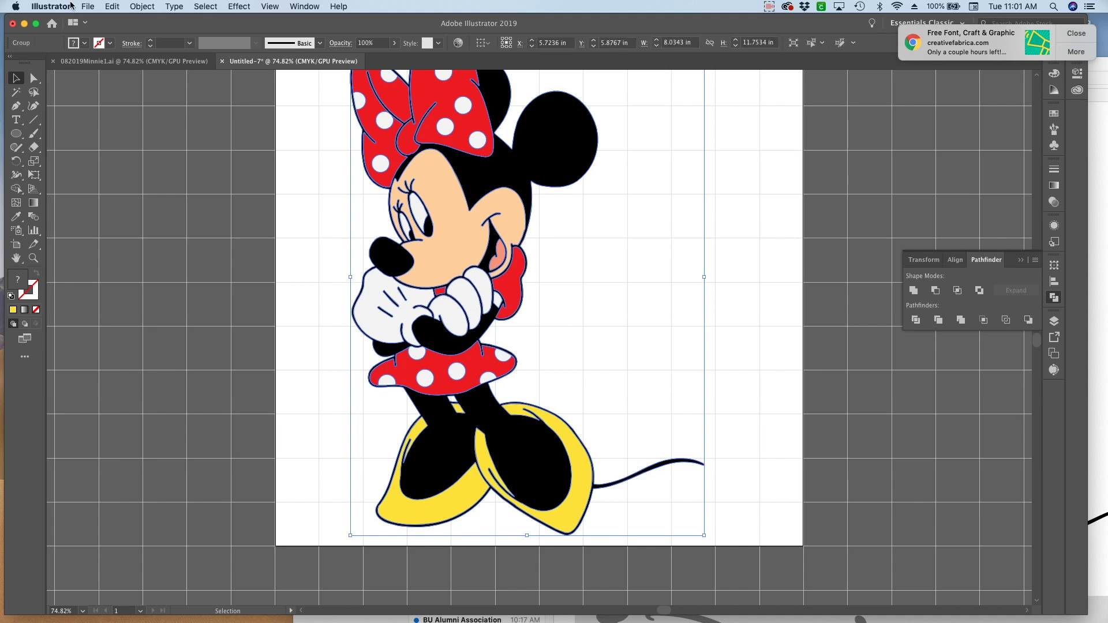
{"action": "left_click", "coordinate": [141, 7]}
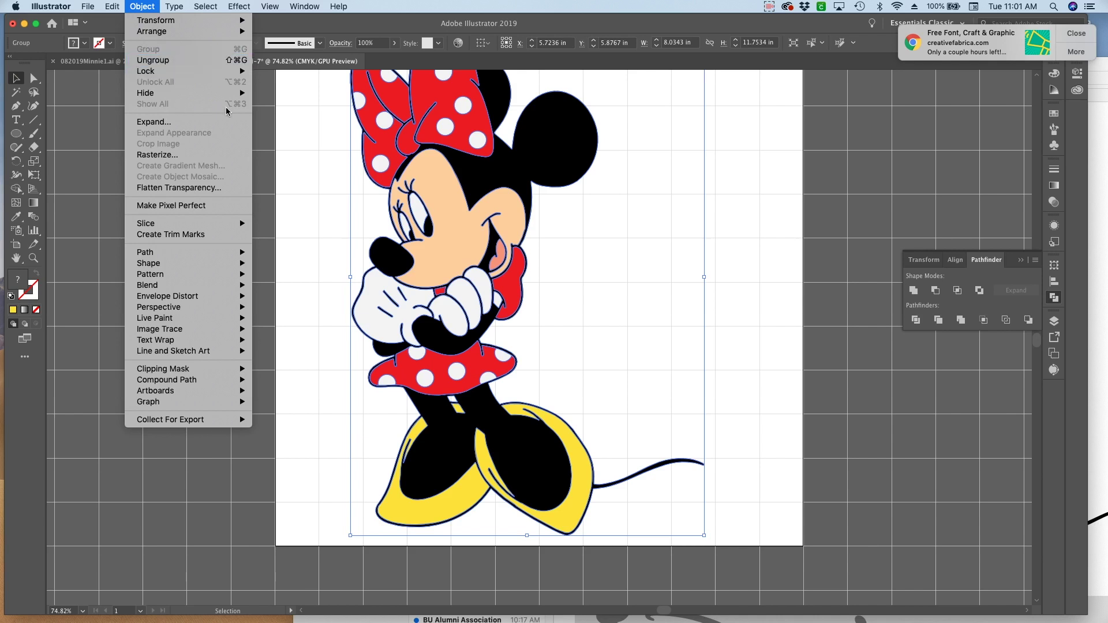
{"action": "left_click", "coordinate": [324, 241]}
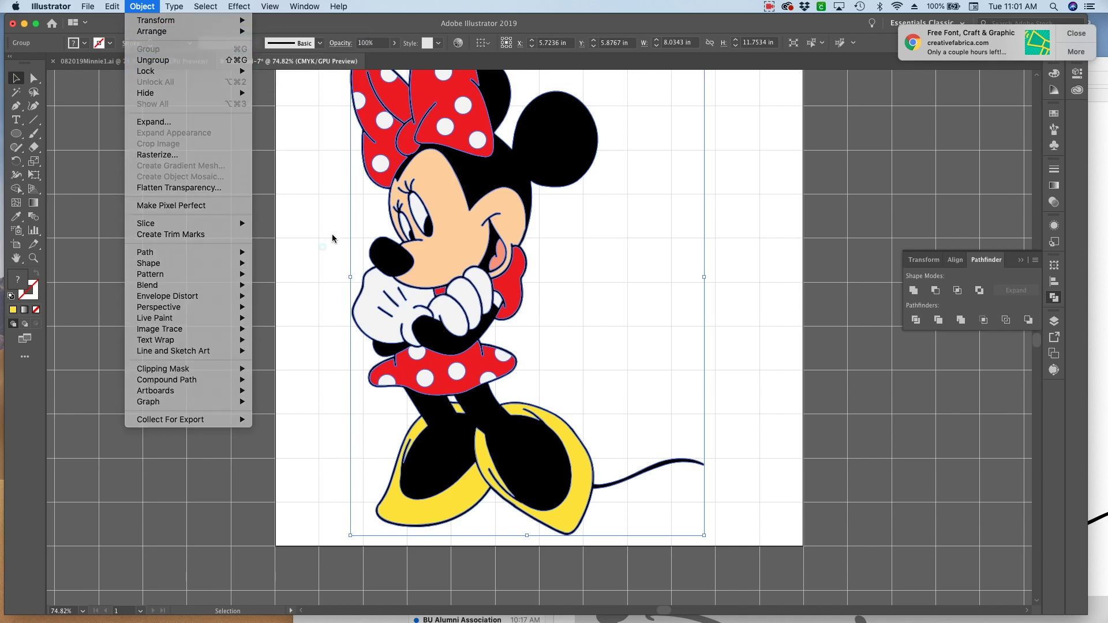
Step: Save the document to the Desktop as 082019MinnieFoldedArmsRM.ai in Illustrator CC format, replacing the existing file
{"action": "left_click", "coordinate": [82, 6]}
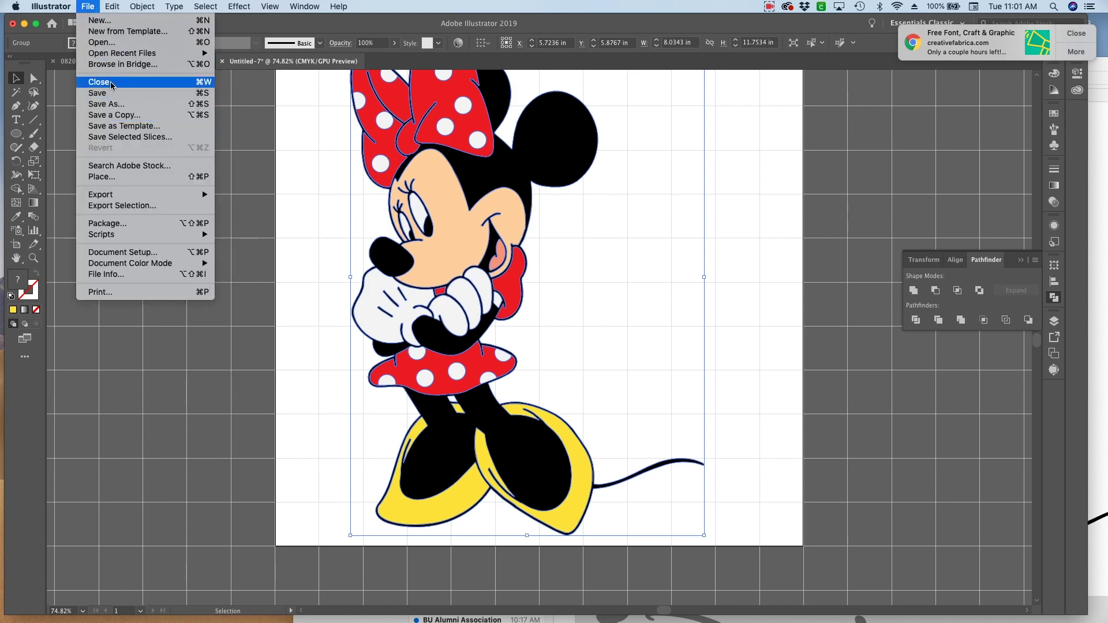
{"action": "left_click", "coordinate": [144, 94]}
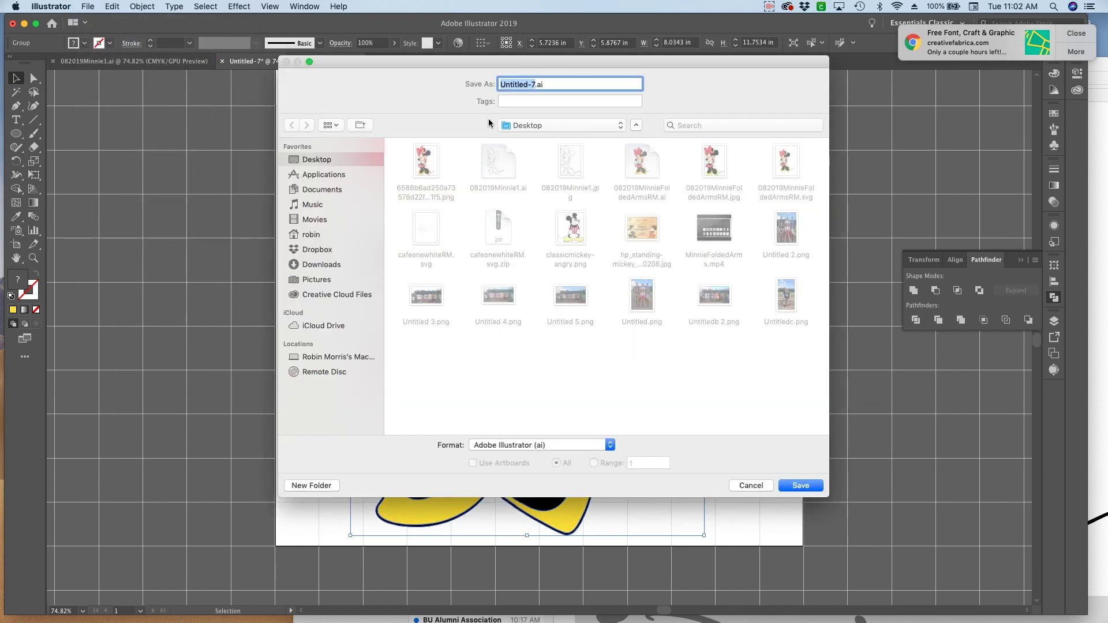
{"action": "left_click", "coordinate": [644, 168]}
{"action": "left_click", "coordinate": [804, 490]}
{"action": "left_click", "coordinate": [633, 139]}
{"action": "left_click", "coordinate": [683, 466]}
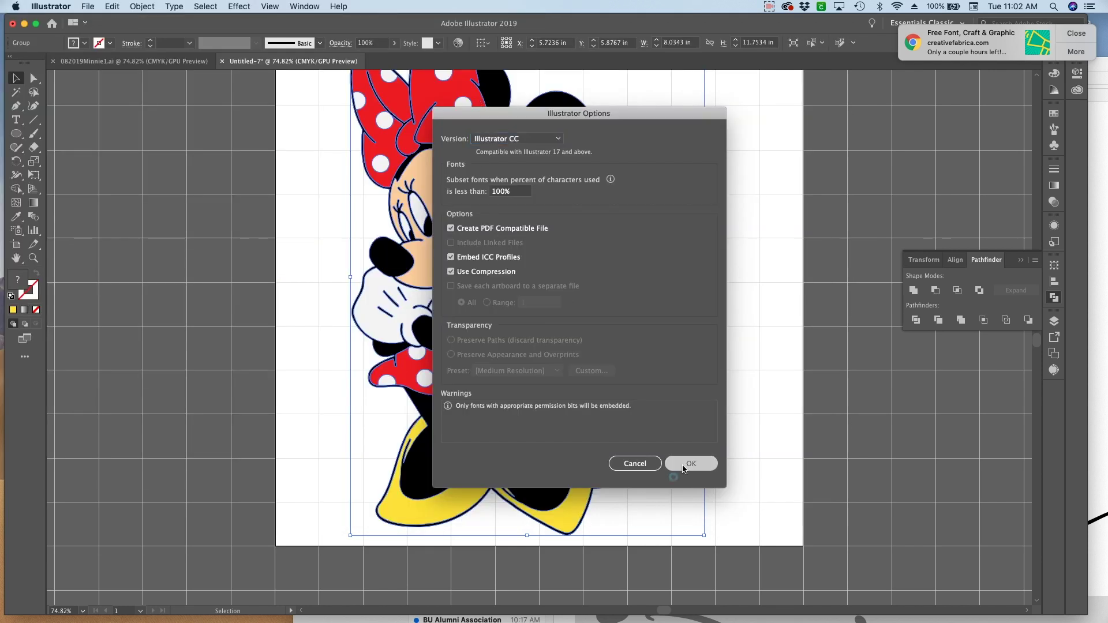
Step: Save the artwork also as 082019MinnieFoldedArmsRM.svg with the SVG 1.1 profile, replacing the existing file
{"action": "left_click", "coordinate": [88, 9]}
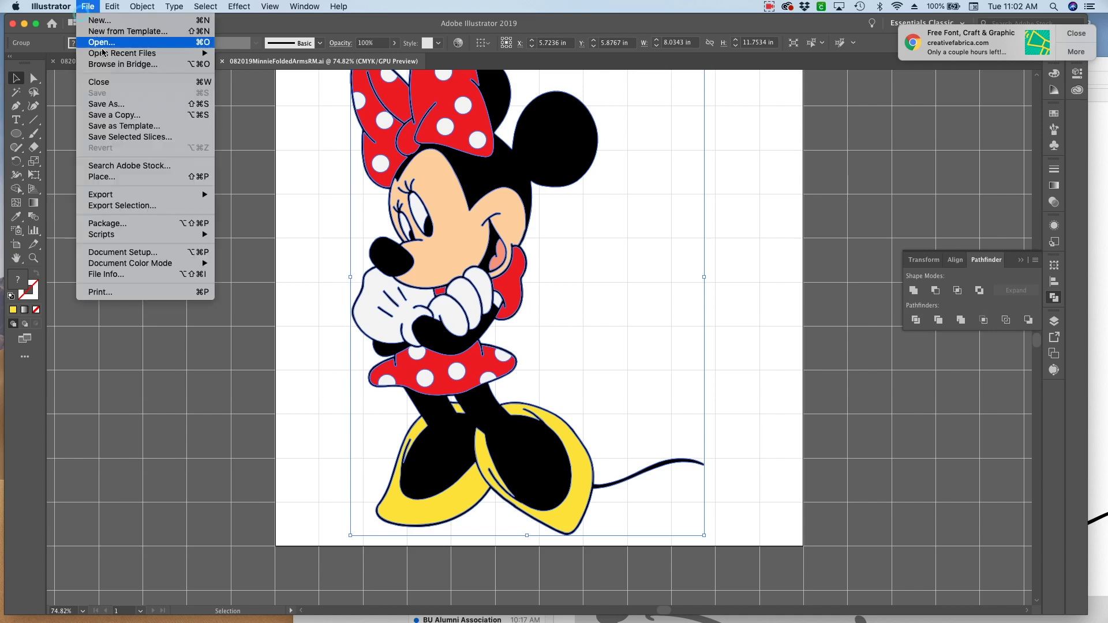
{"action": "left_click", "coordinate": [118, 108]}
{"action": "left_click", "coordinate": [560, 446]}
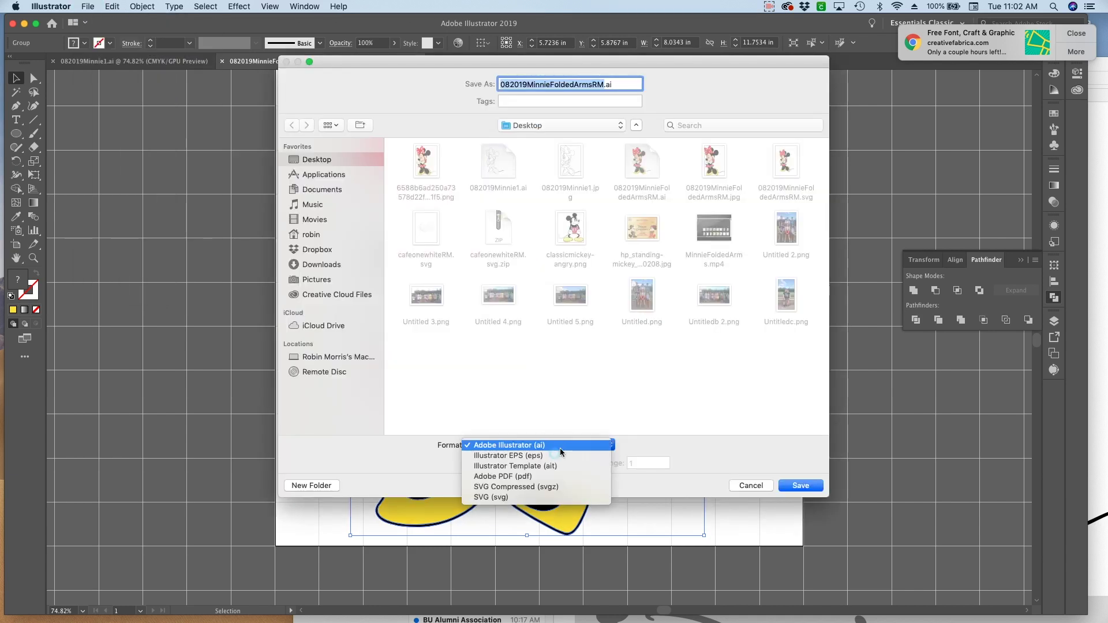
{"action": "left_click", "coordinate": [551, 499]}
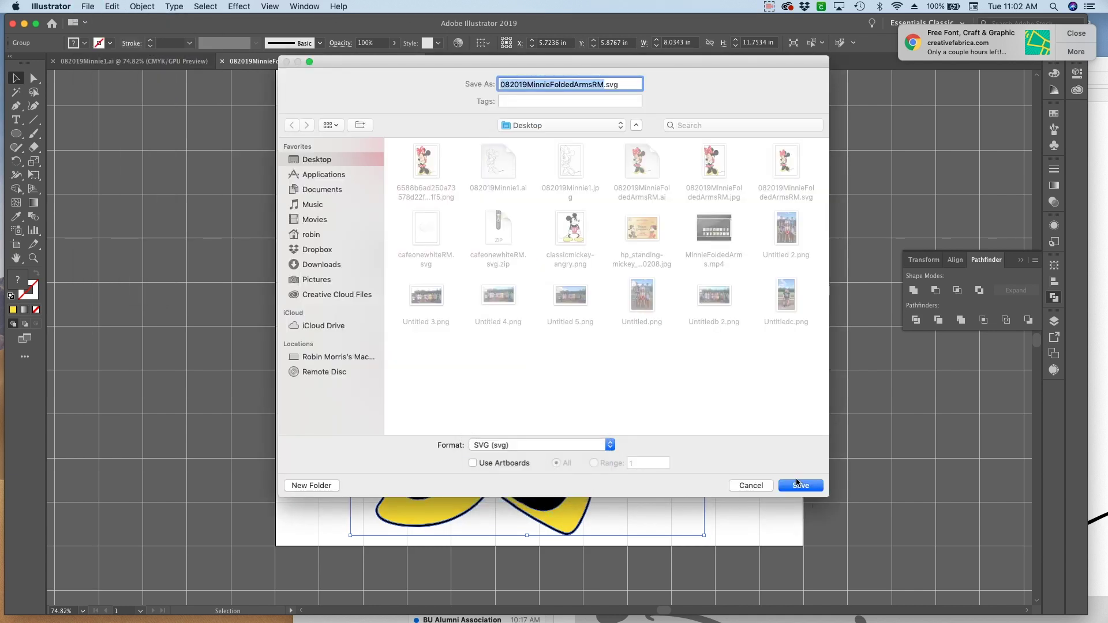
{"action": "left_click", "coordinate": [797, 485]}
{"action": "left_click", "coordinate": [637, 138]}
{"action": "left_click", "coordinate": [663, 334]}
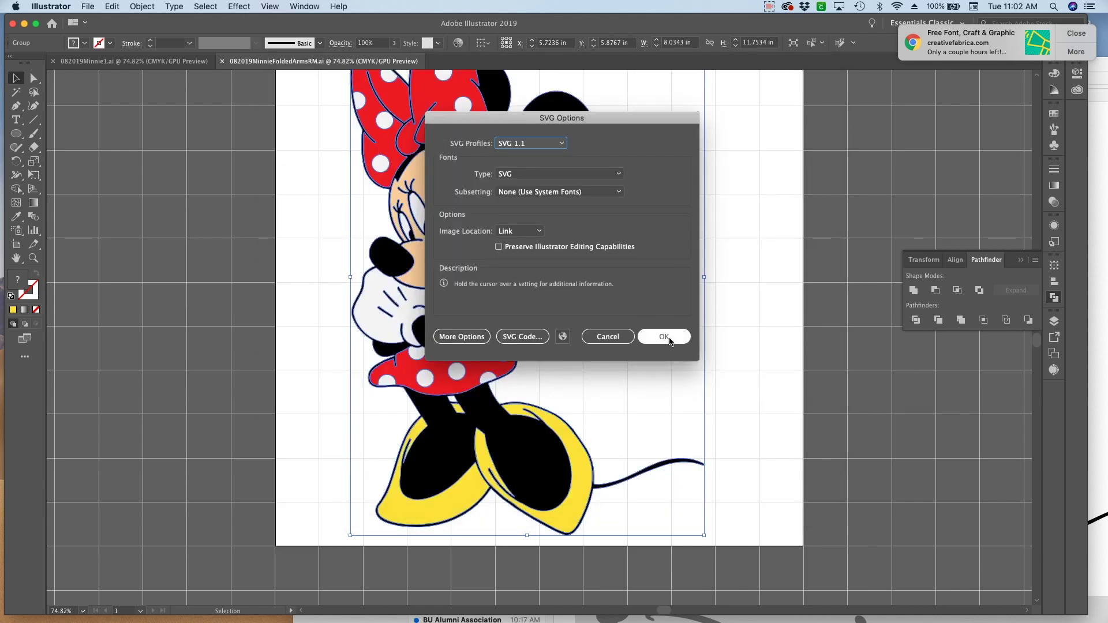
Step: Export the artwork to the Desktop as 082019MinnieFoldedArmsRM.jpg in JPEG format, replacing the existing file
{"action": "left_click", "coordinate": [87, 7]}
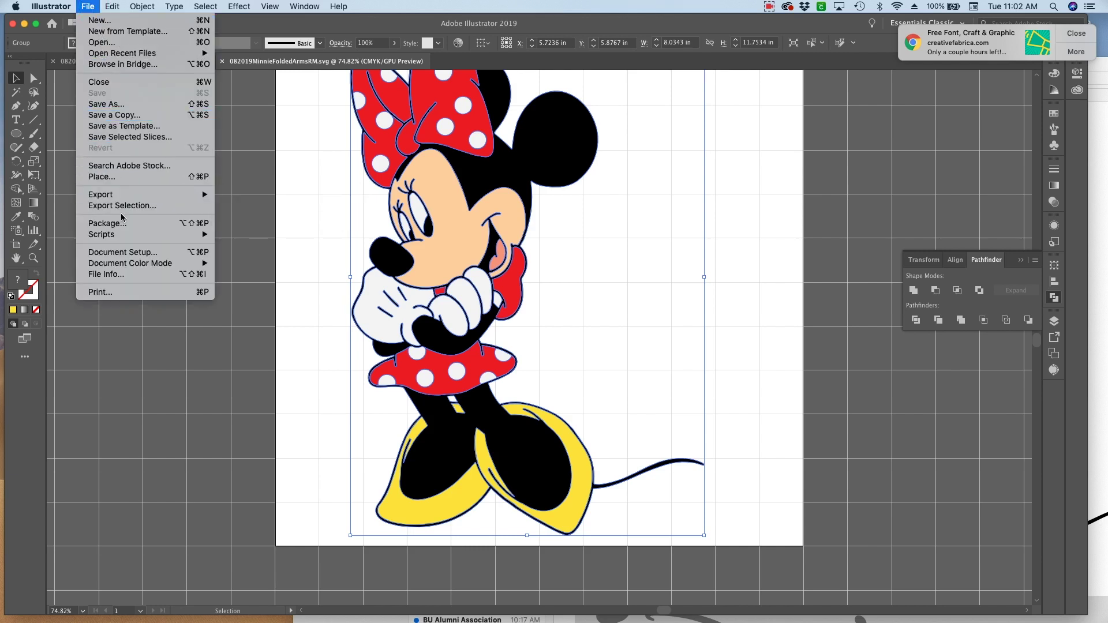
{"action": "mouse_move", "coordinate": [136, 196]}
{"action": "left_click", "coordinate": [238, 206]}
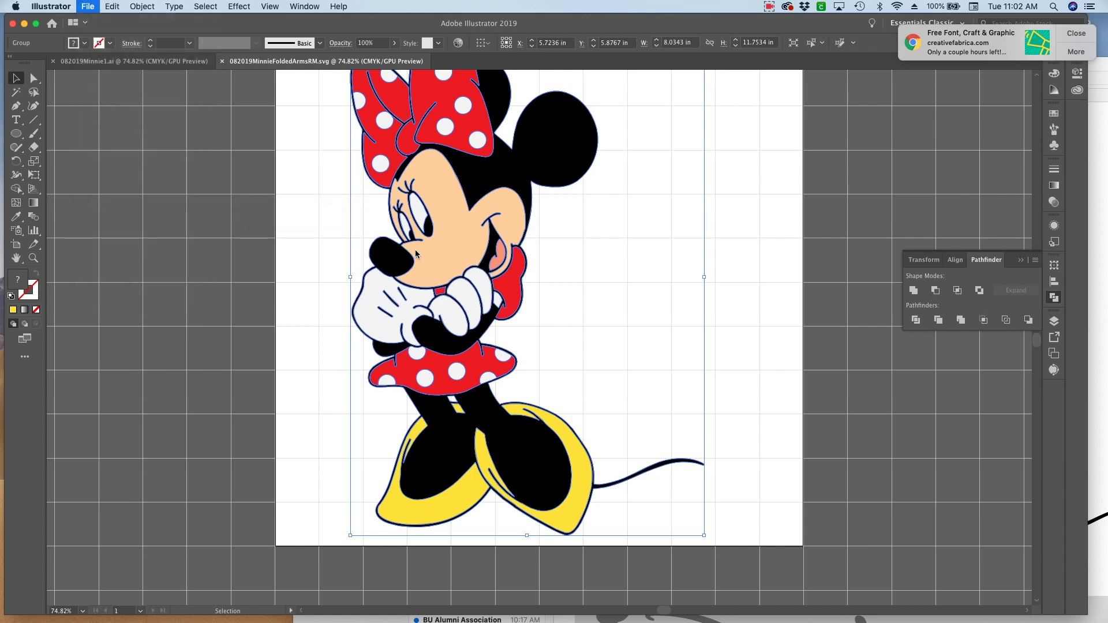
{"action": "left_click", "coordinate": [553, 443]}
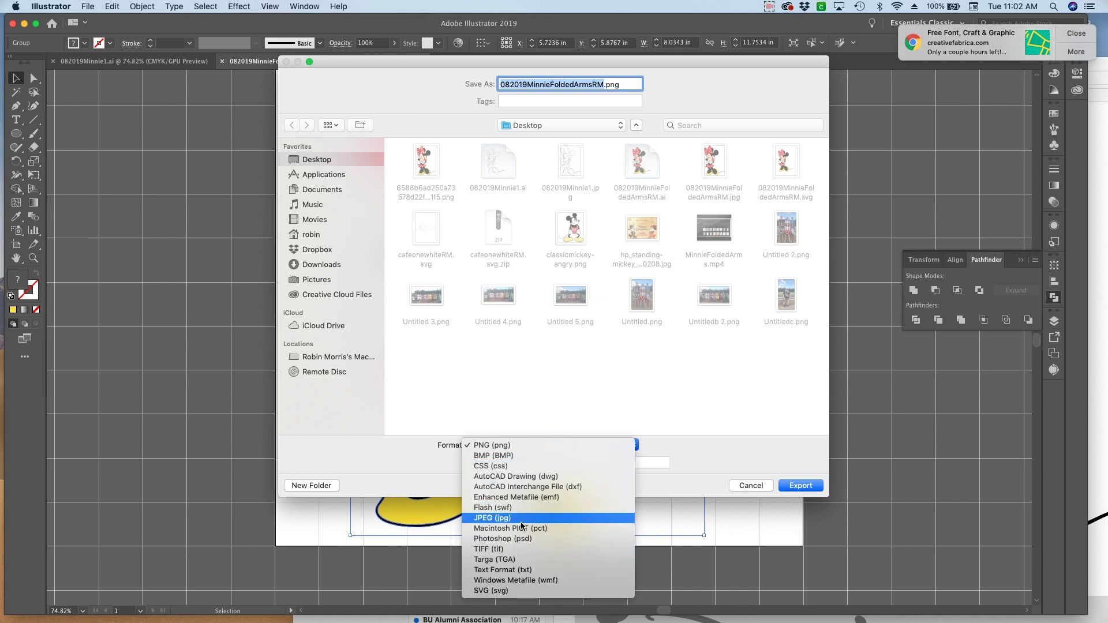
{"action": "left_click", "coordinate": [554, 517]}
{"action": "left_click", "coordinate": [801, 487]}
{"action": "left_click", "coordinate": [630, 138]}
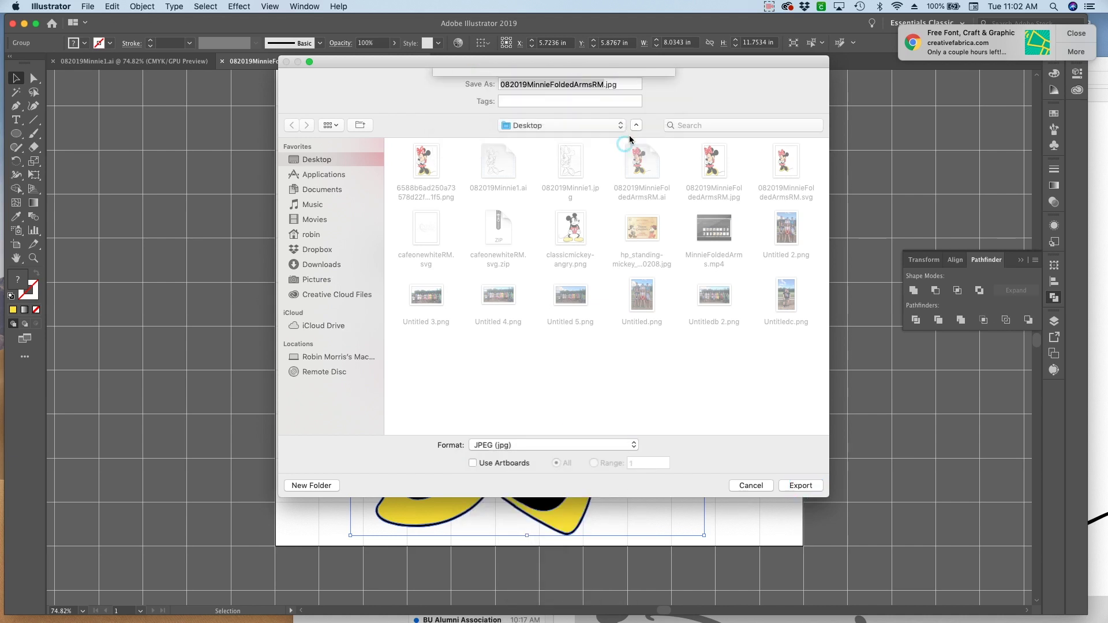
Step: Set the JPEG colour model to RGB and complete the export at maximum quality and 300 ppi
{"action": "left_click", "coordinate": [532, 290]}
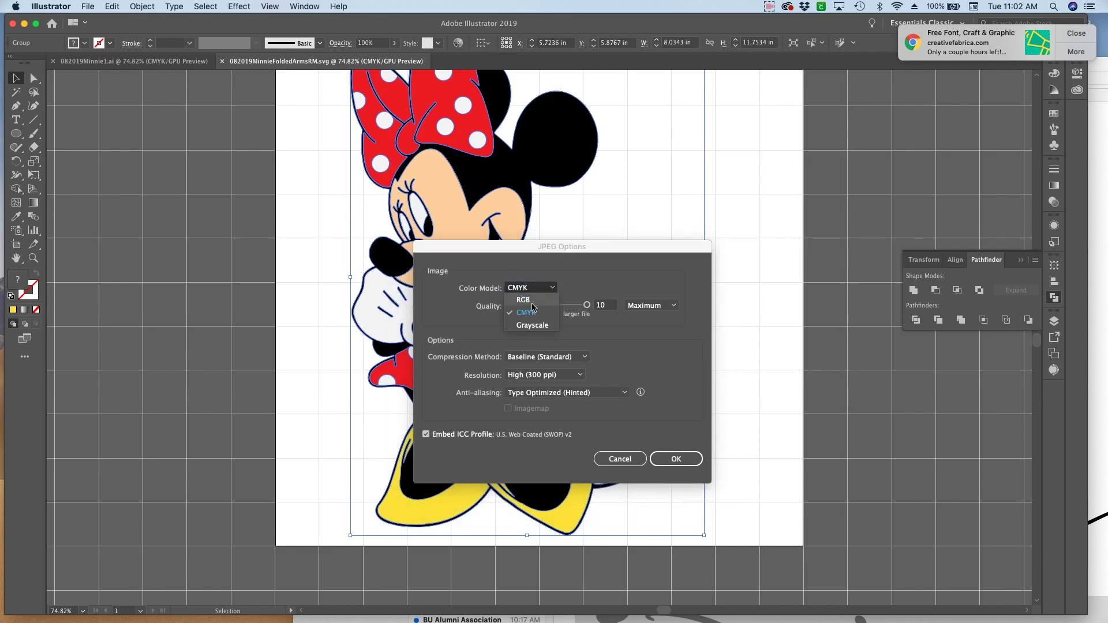
{"action": "left_click", "coordinate": [532, 301]}
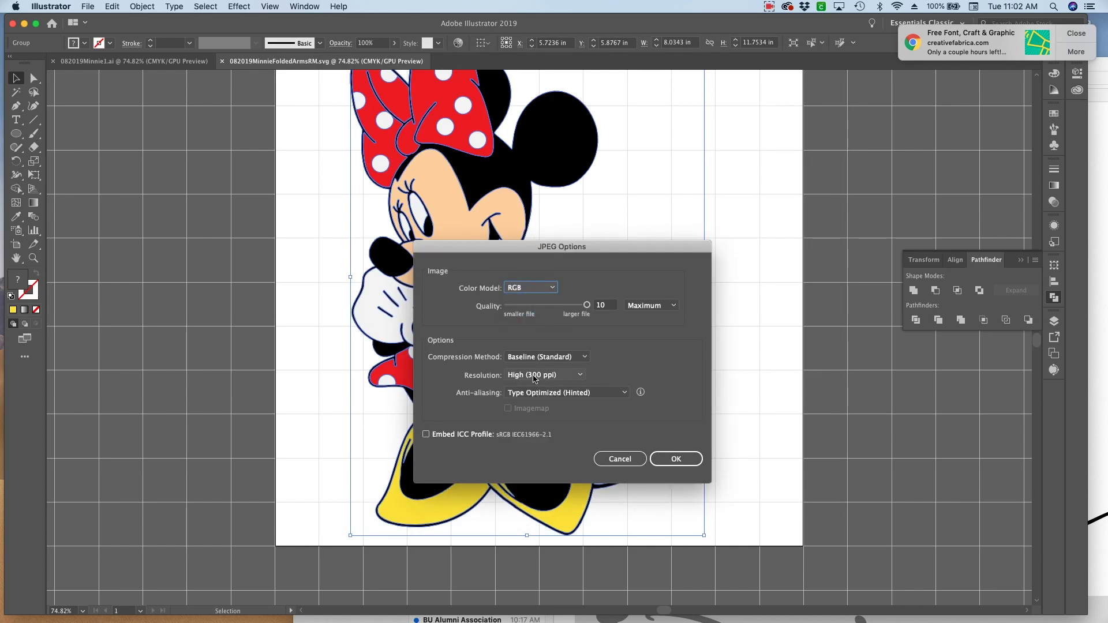
{"action": "left_click", "coordinate": [678, 465]}
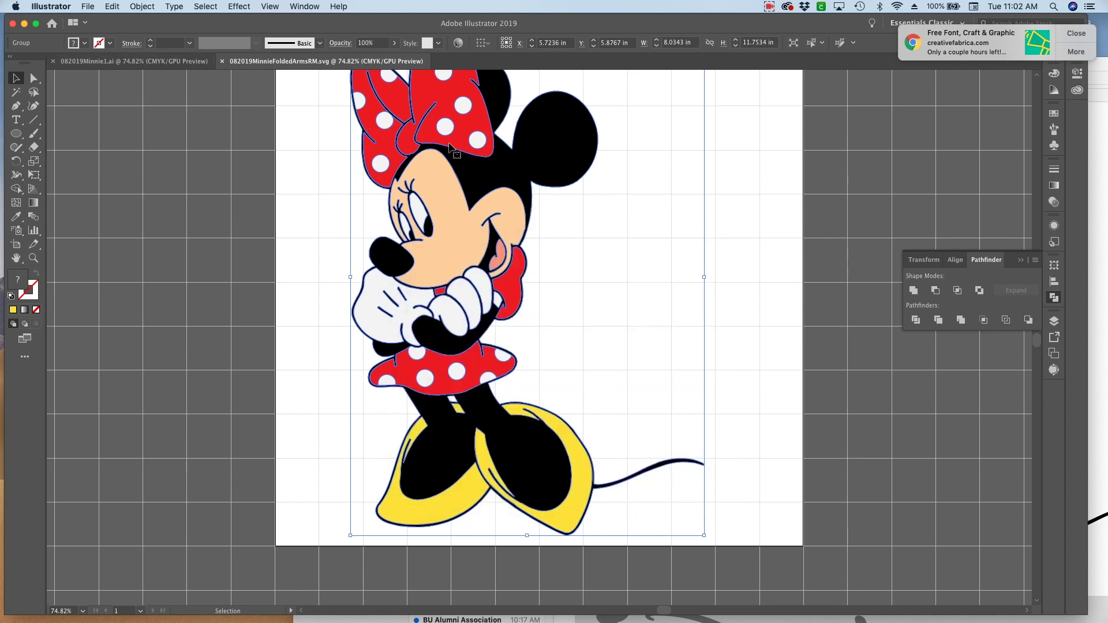
Step: Place the earlier I Do Minnie artwork into the document as a large image beside the finished figure
{"action": "left_click", "coordinate": [87, 6]}
{"action": "left_click", "coordinate": [118, 175]}
{"action": "left_click", "coordinate": [479, 151]}
{"action": "left_click", "coordinate": [876, 556]}
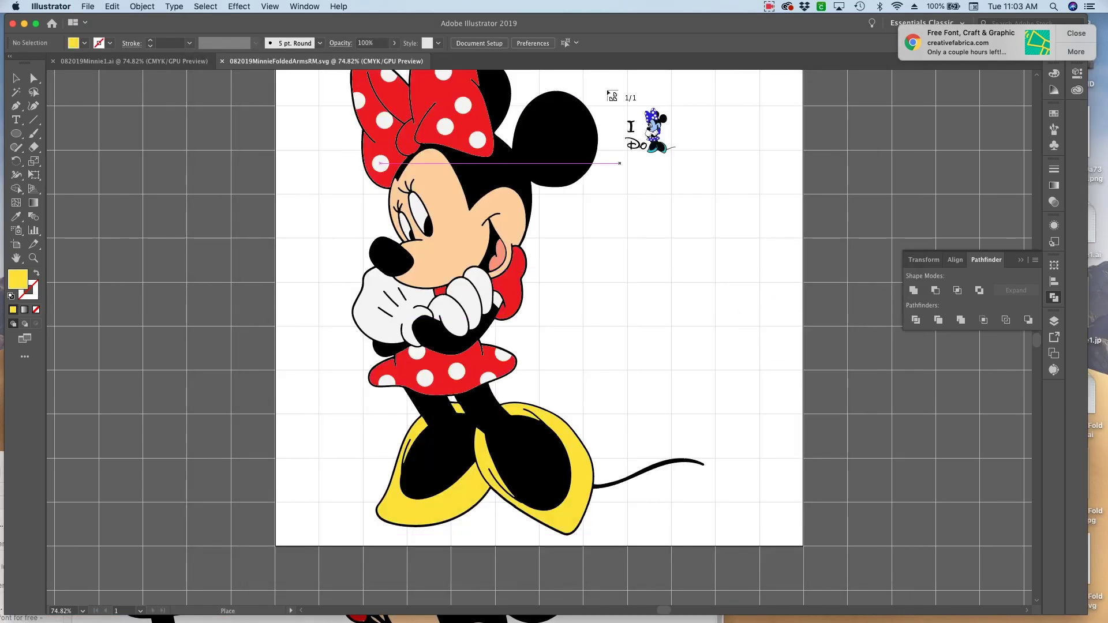
{"action": "left_click_drag", "start_coordinate": [642, 97], "coordinate": [1044, 548]}
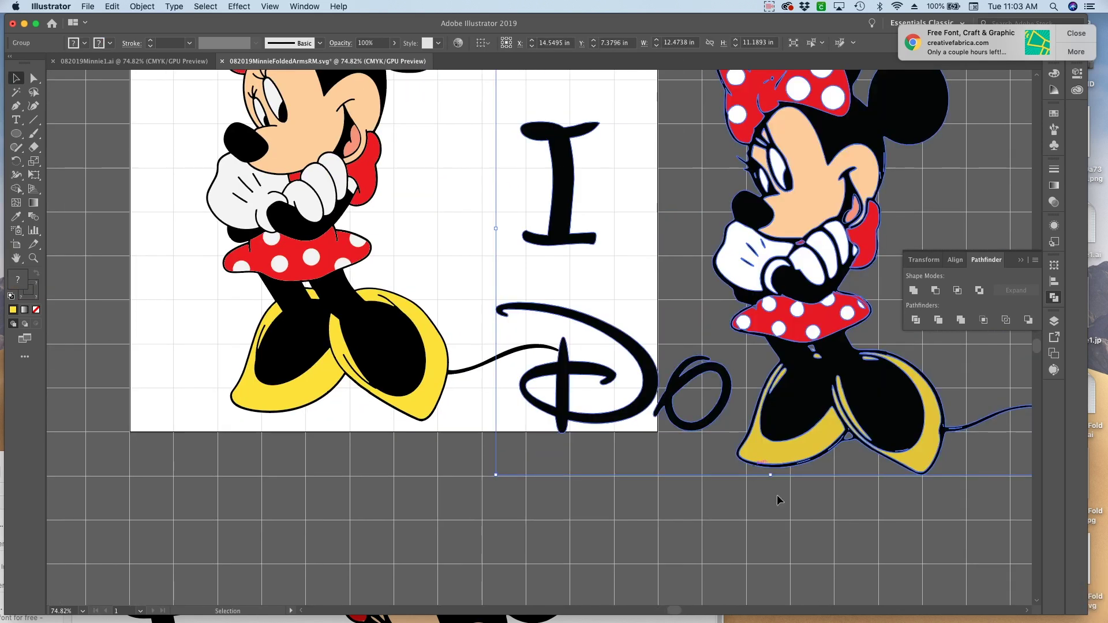
Step: Move the placed I Do artwork to the other side of the finished Minnie, level with her for comparison
{"action": "scroll", "coordinate": [808, 549], "scroll_direction": "left", "scroll_amount": 3}
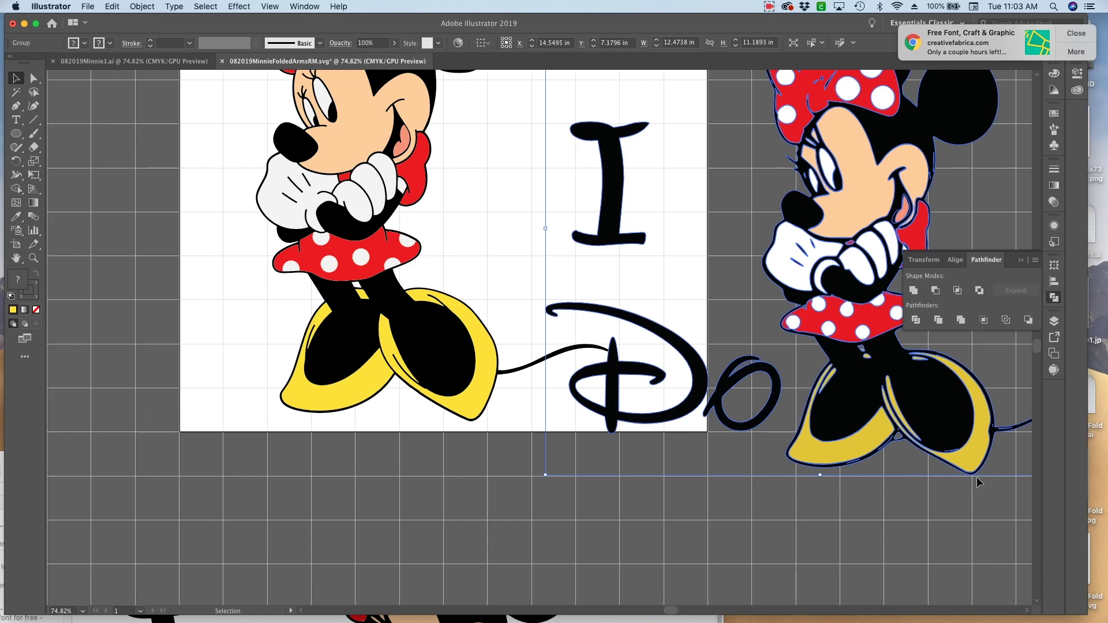
{"action": "scroll", "coordinate": [1037, 348], "scroll_direction": "up", "scroll_amount": 5}
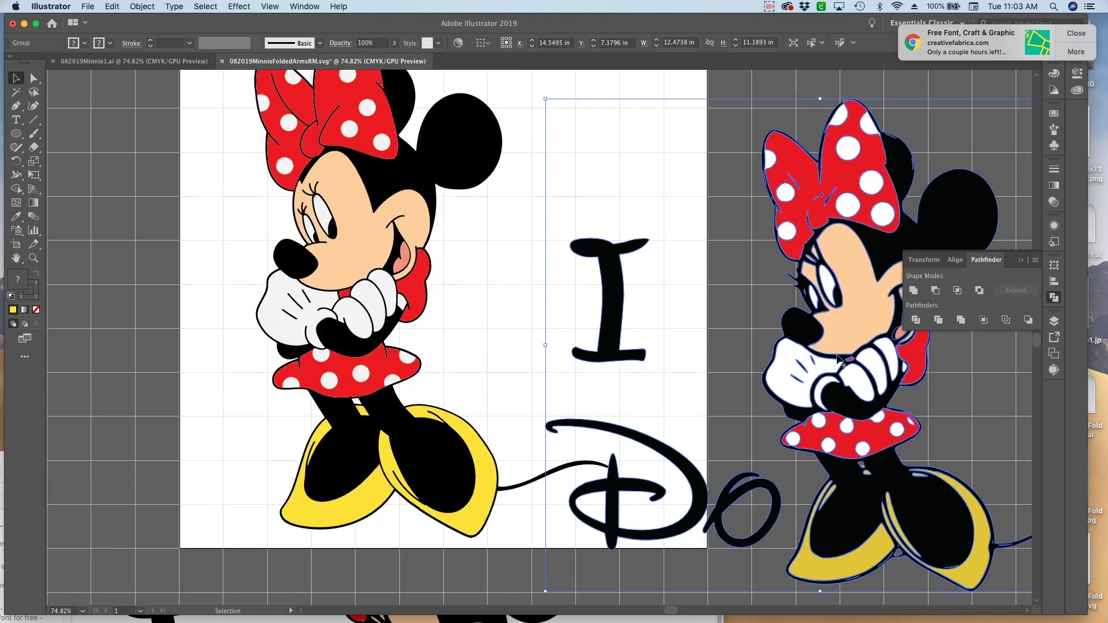
{"action": "left_click_drag", "start_coordinate": [857, 379], "coordinate": [95, 313]}
{"action": "left_click_drag", "start_coordinate": [667, 612], "coordinate": [648, 611]}
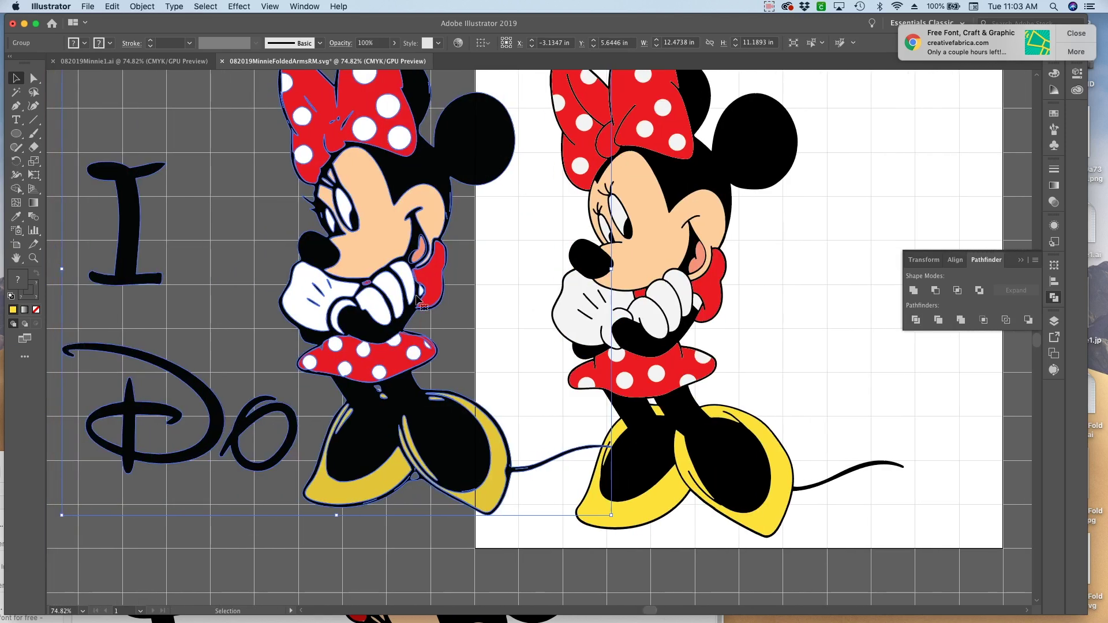
{"action": "left_click_drag", "start_coordinate": [422, 303], "coordinate": [421, 323]}
{"action": "left_click", "coordinate": [498, 322]}
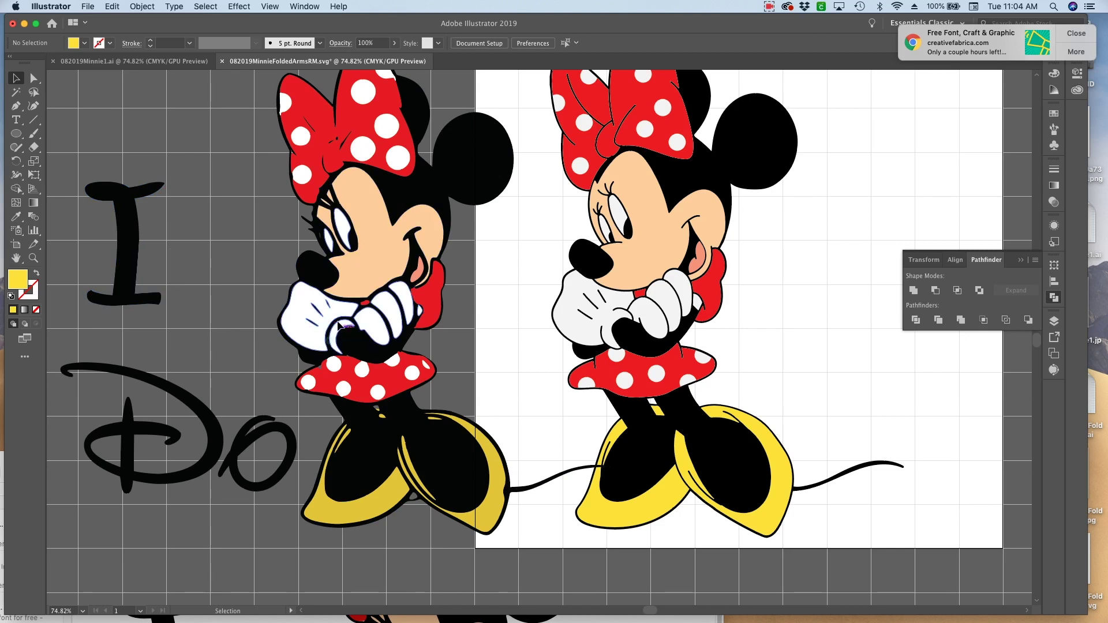
Step: Delete the placed I Do artwork and shift the finished Minnie toward the artboard's right edge, leaving room for lettering
{"action": "left_click", "coordinate": [339, 326]}
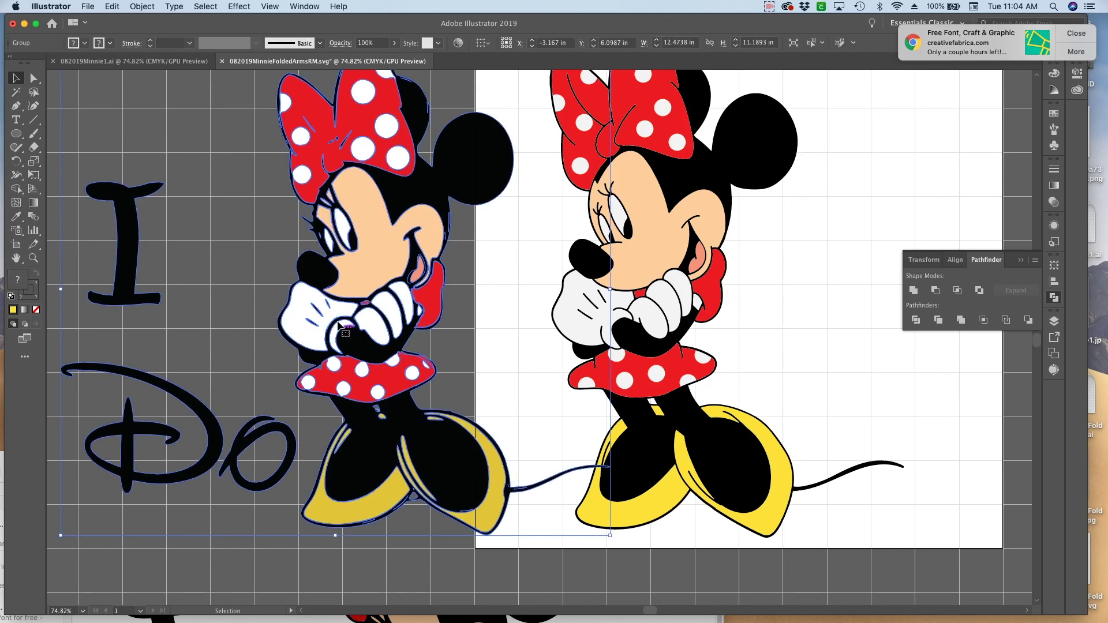
{"action": "key", "text": "Delete"}
{"action": "left_click", "coordinate": [642, 300]}
{"action": "left_click_drag", "start_coordinate": [642, 300], "coordinate": [729, 293]}
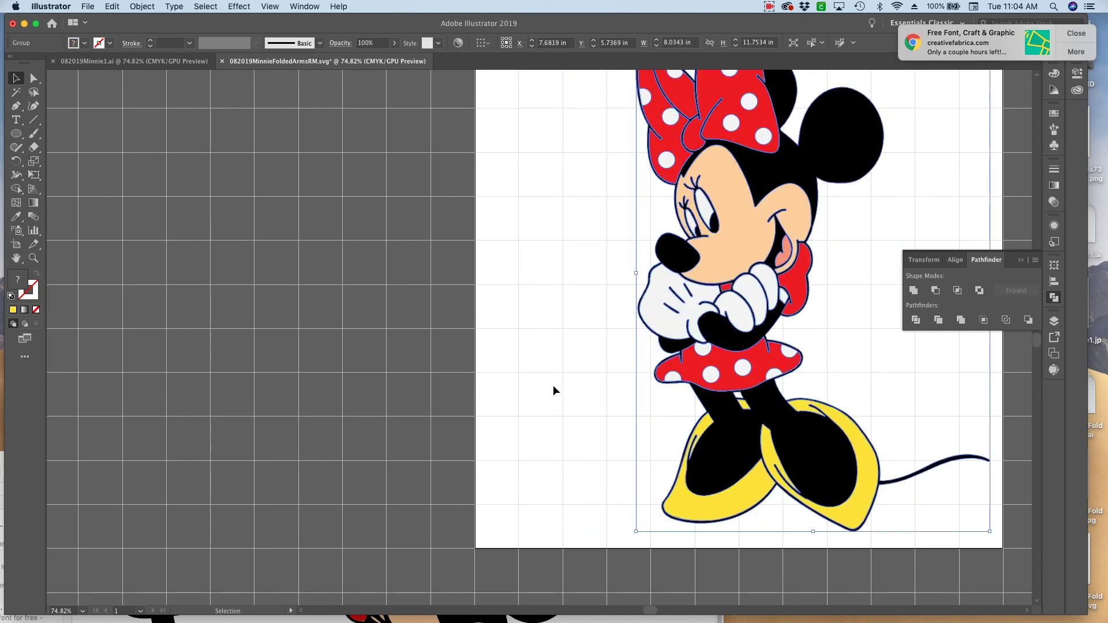
{"action": "key", "text": "super+0"}
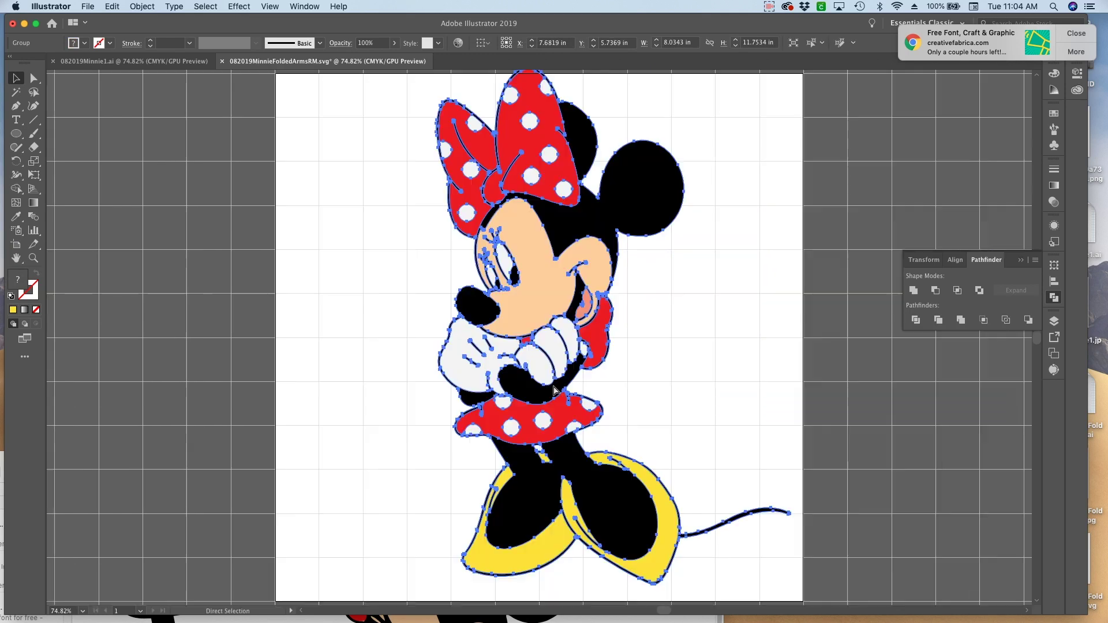
{"action": "left_click", "coordinate": [356, 308]}
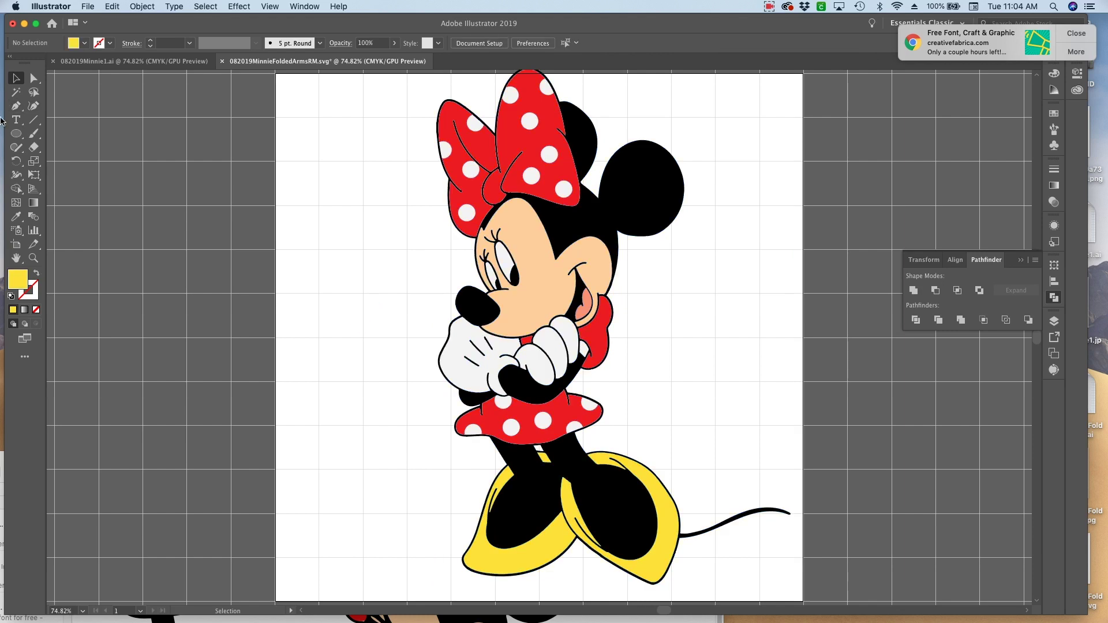
Step: Create an area text frame beside Minnie reading I and Do on separate lines, sized at 67 pt
{"action": "left_click", "coordinate": [17, 120]}
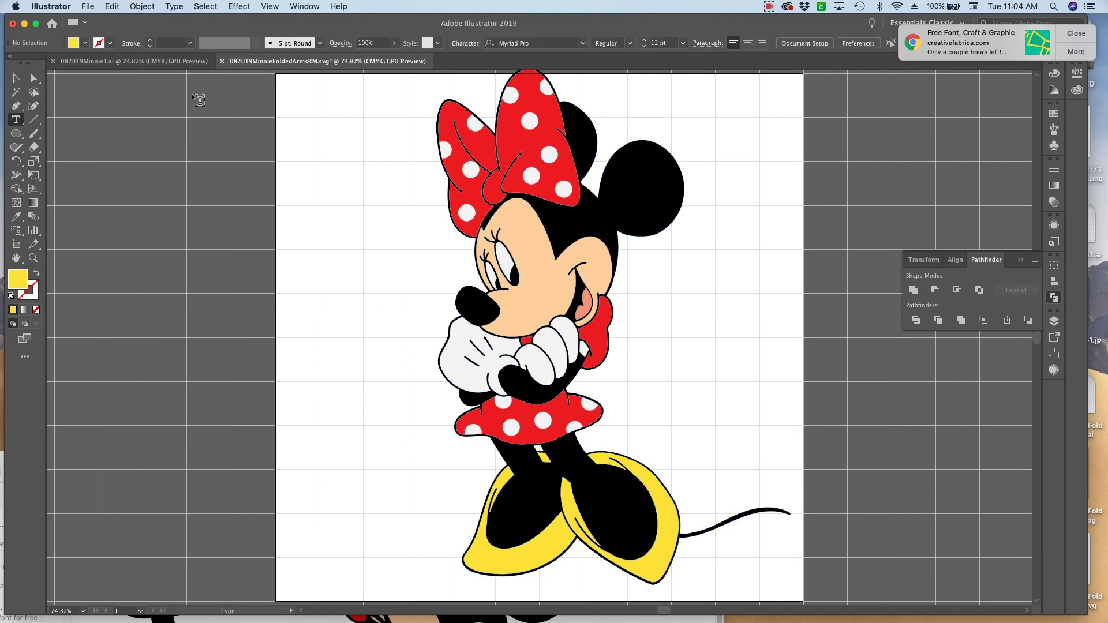
{"action": "left_click_drag", "start_coordinate": [199, 122], "coordinate": [420, 449]}
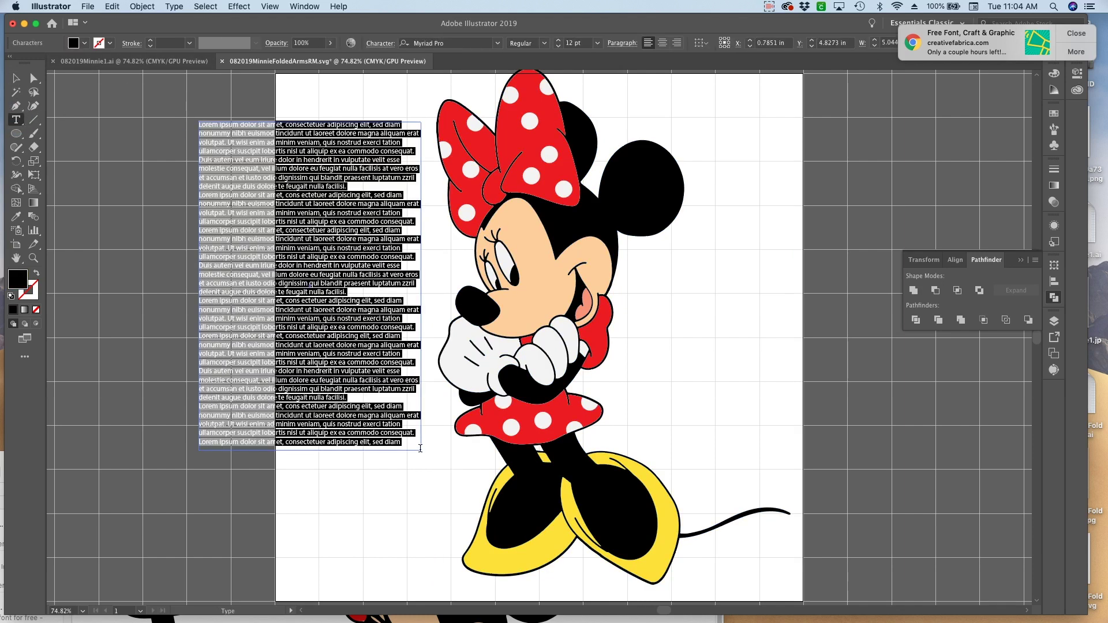
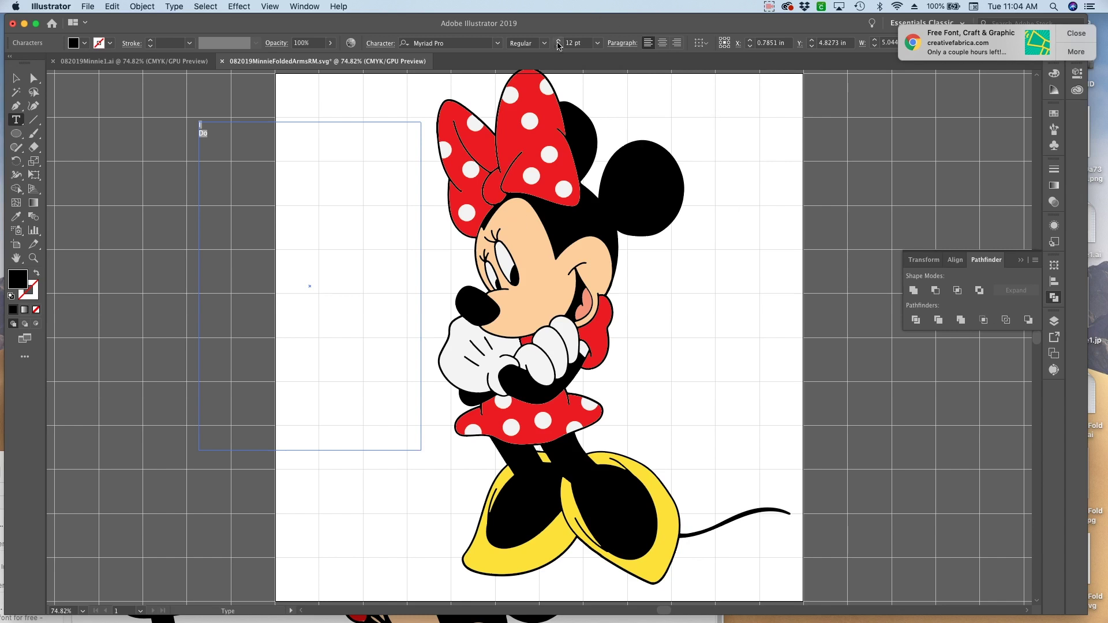
{"action": "left_click", "coordinate": [558, 41]}
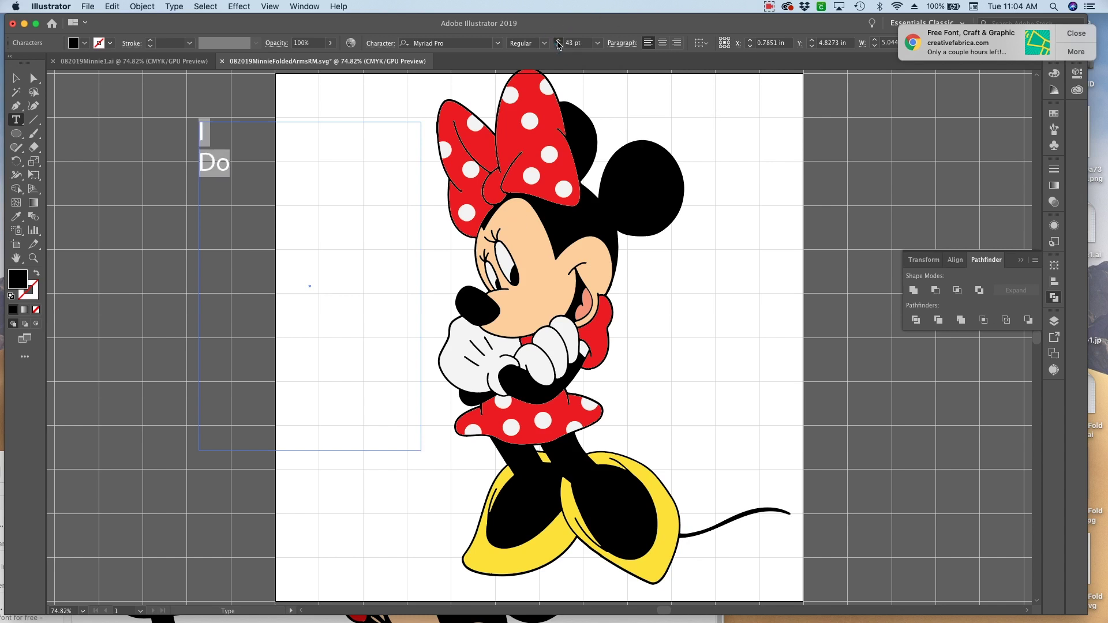
Step: Set the I Do text's font to Walt Disney Script v4.1
{"action": "left_click", "coordinate": [445, 42]}
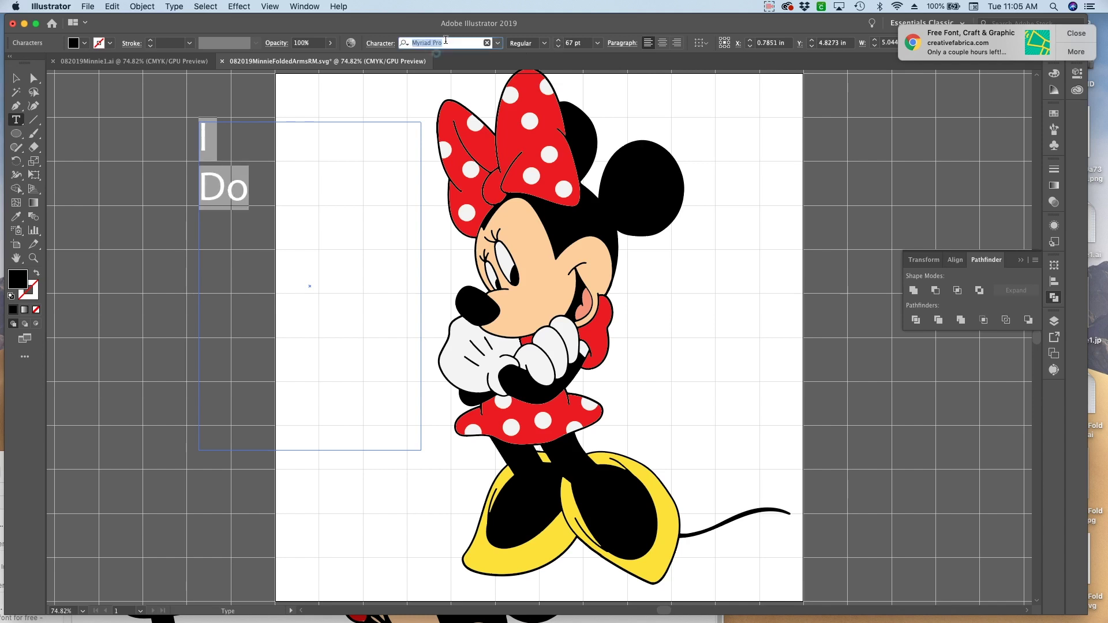
{"action": "type", "text": "disn"}
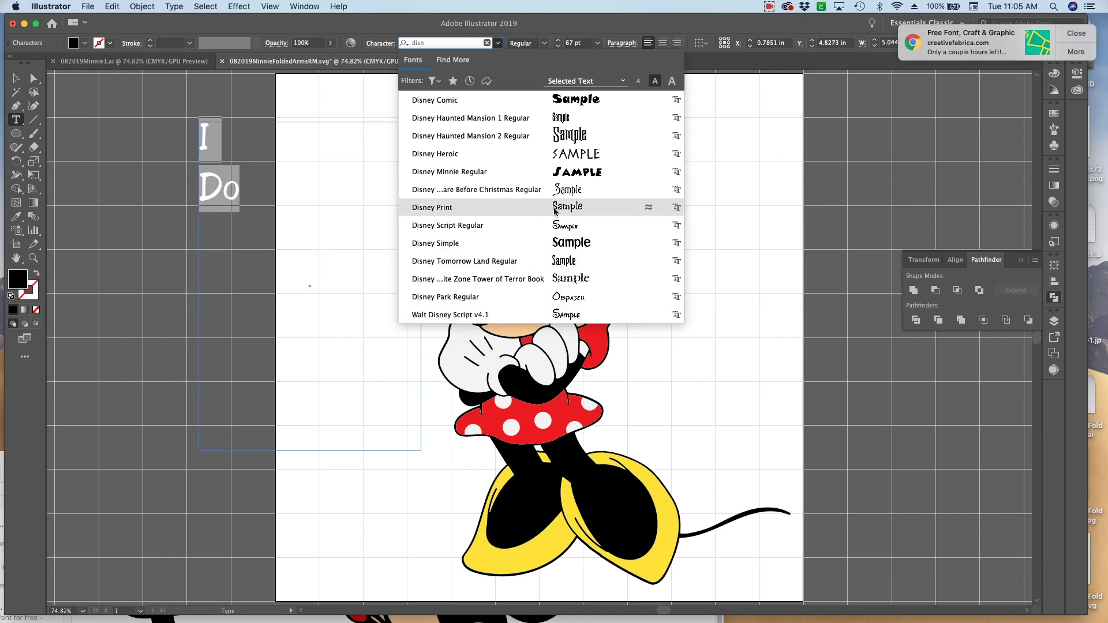
{"action": "left_click", "coordinate": [575, 315]}
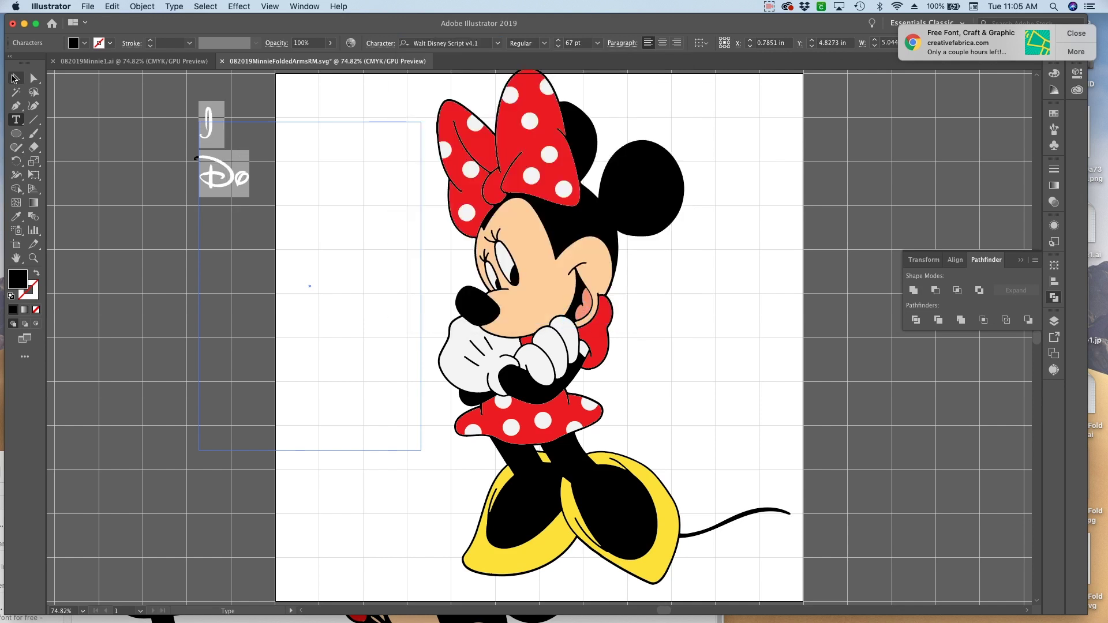
Step: Move the I Do text onto the artboard next to Minnie's face and convert it to outlines
{"action": "left_click", "coordinate": [15, 78]}
{"action": "left_click_drag", "start_coordinate": [232, 174], "coordinate": [344, 249]}
{"action": "left_click", "coordinate": [176, 7]}
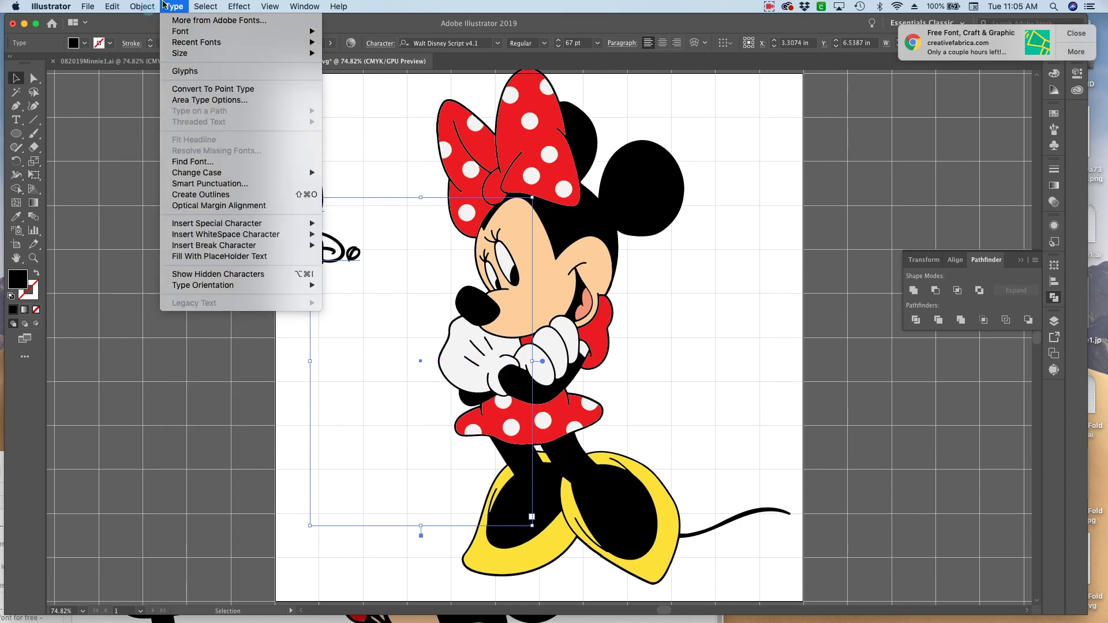
{"action": "left_click", "coordinate": [222, 195]}
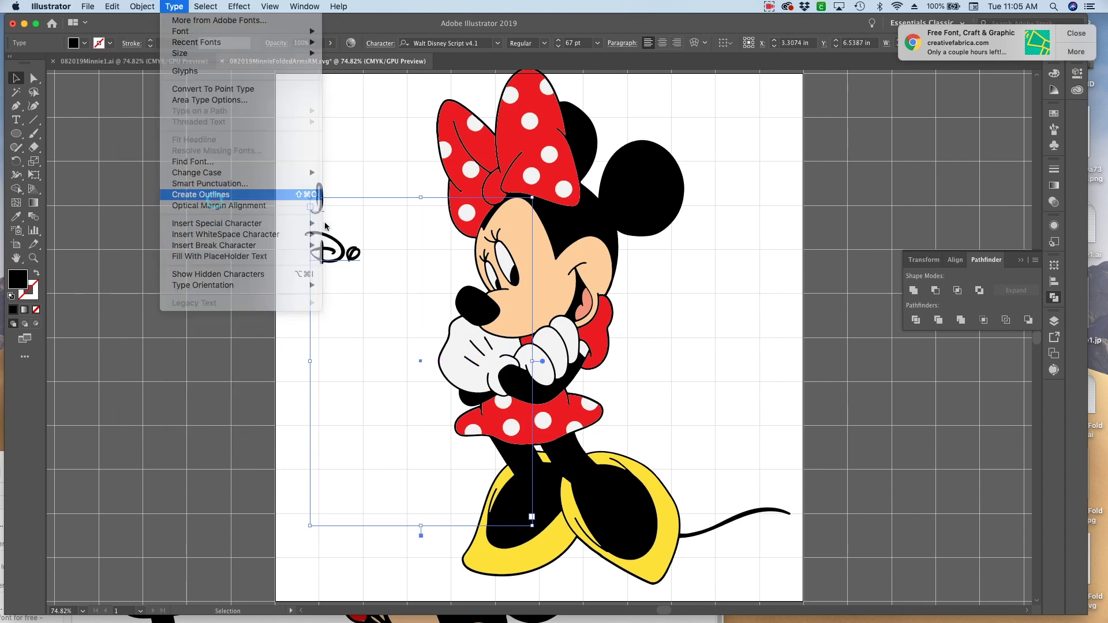
Step: Ungroup the outlined lettering and select the letter I on its own
{"action": "left_click", "coordinate": [133, 8]}
{"action": "left_click", "coordinate": [242, 127]}
{"action": "left_click", "coordinate": [337, 154]}
{"action": "left_click", "coordinate": [330, 199]}
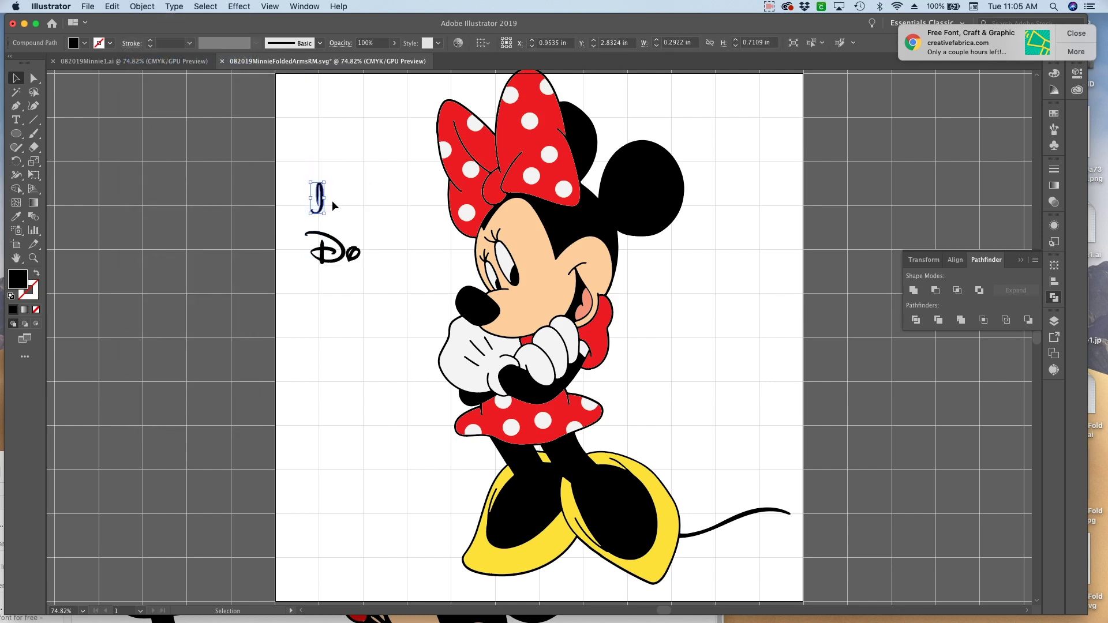
Step: Select all the outlined I and Do letters and scale them up together to about 4.68 in wide
{"action": "key", "text": "v"}
{"action": "left_click_drag", "start_coordinate": [296, 229], "coordinate": [363, 263]}
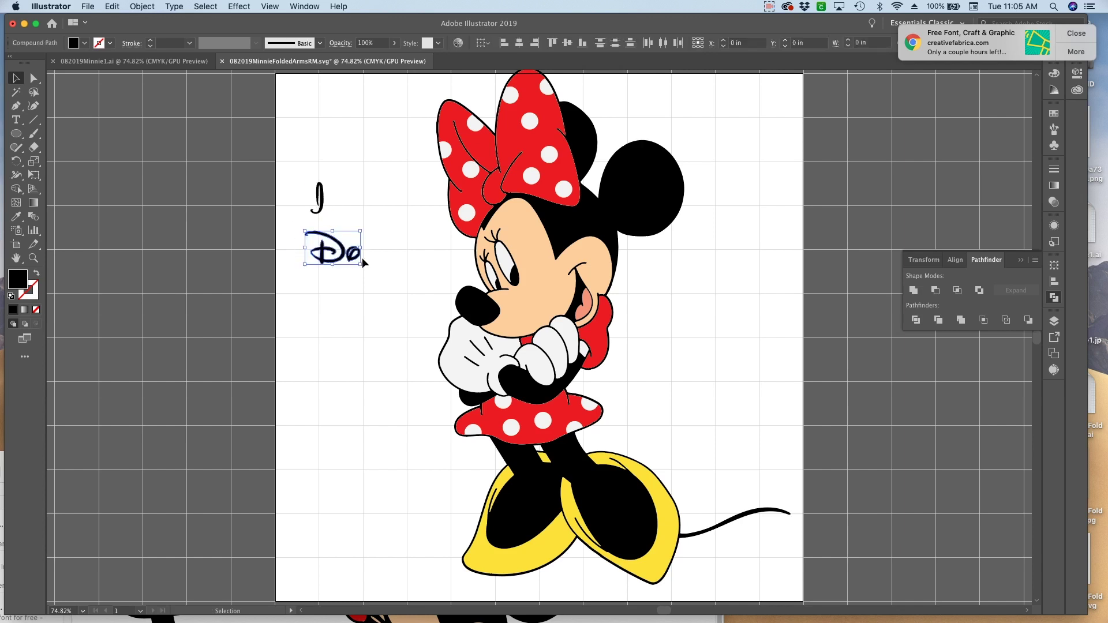
{"action": "left_click", "coordinate": [297, 186]}
{"action": "left_click_drag", "start_coordinate": [299, 189], "coordinate": [512, 489]}
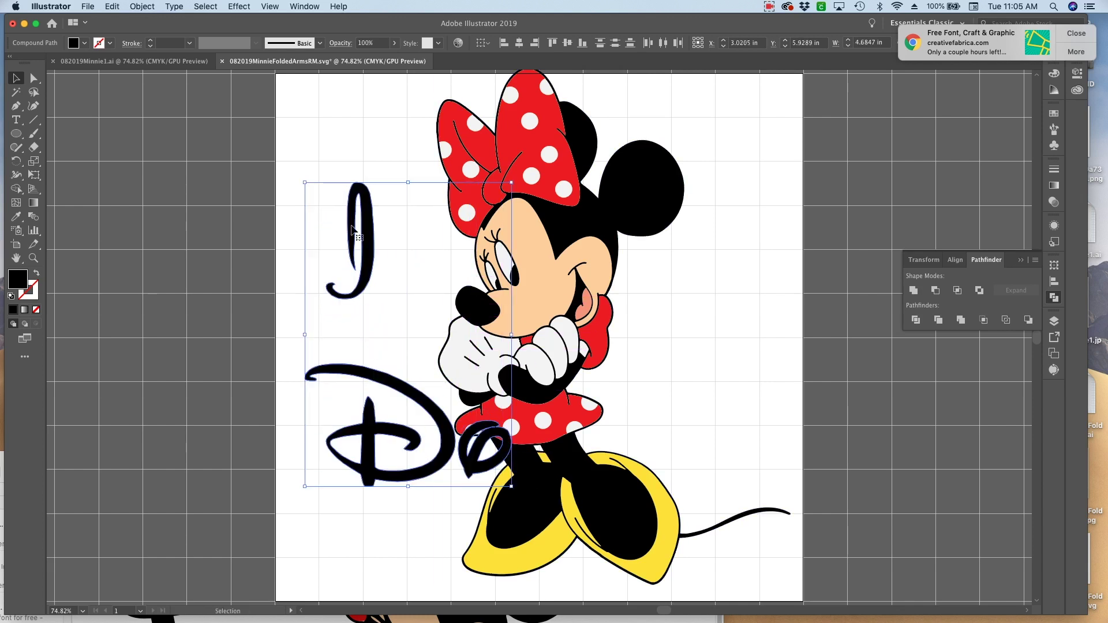
Step: Arrange the lettering beside Minnie's head, with the I raised and Do tucked closely beneath it, clear of the figure
{"action": "left_click", "coordinate": [384, 254]}
{"action": "left_click_drag", "start_coordinate": [361, 251], "coordinate": [337, 203]}
{"action": "left_click_drag", "start_coordinate": [395, 387], "coordinate": [292, 252]}
{"action": "left_click", "coordinate": [368, 270]}
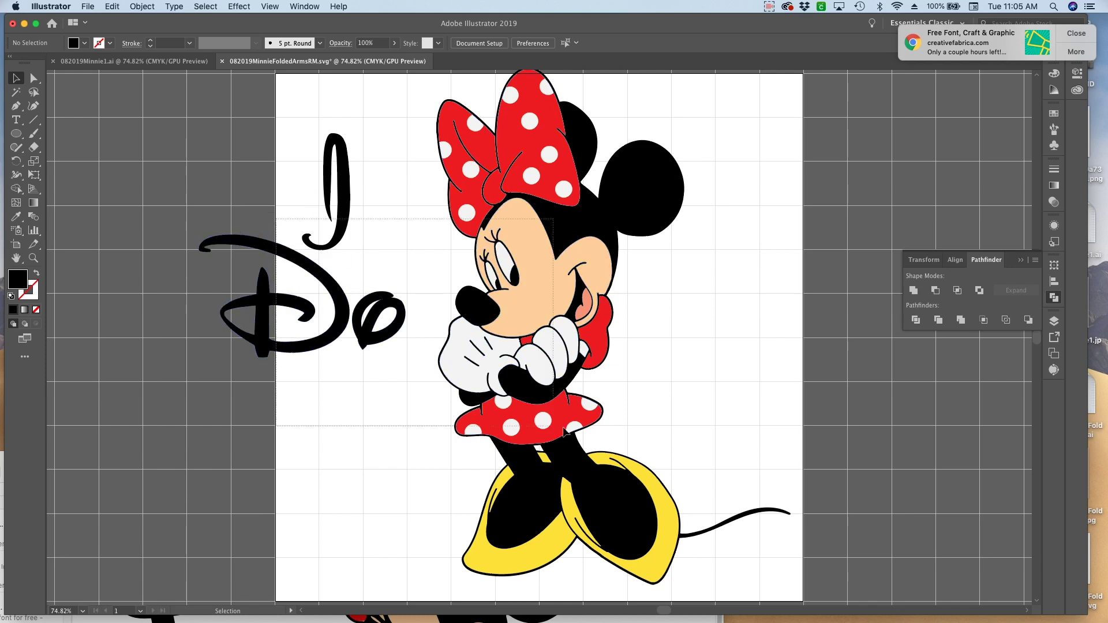
Step: Scale the lettering and Minnie down together to fit the artboard's width, and move them up within it
{"action": "key", "text": "super+a"}
{"action": "scroll", "coordinate": [222, 152], "scroll_direction": "up", "scroll_amount": 3}
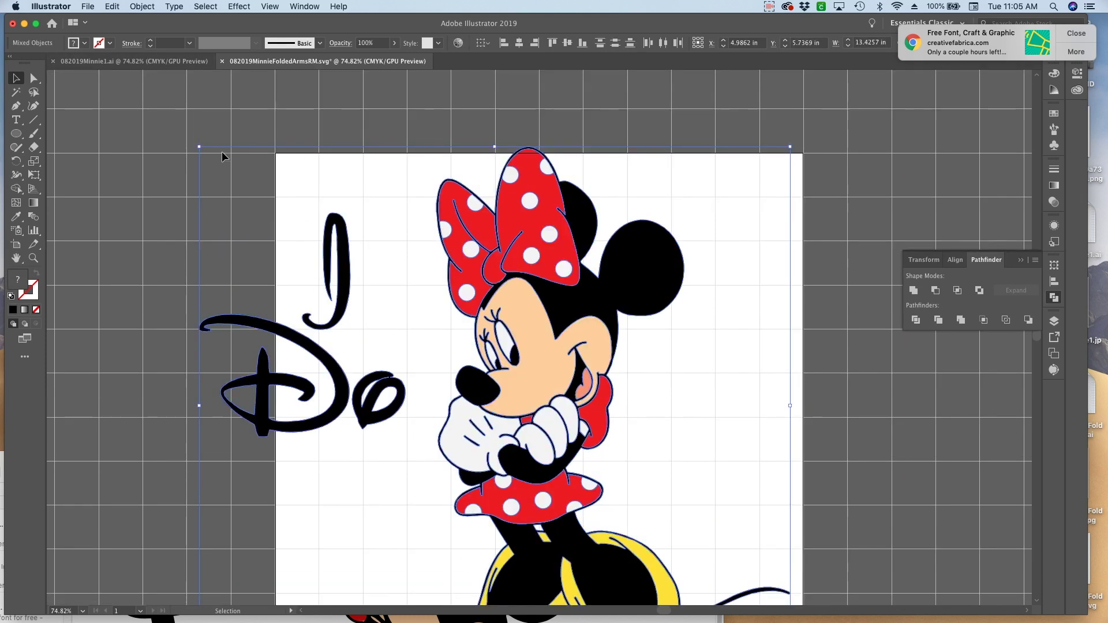
{"action": "left_click_drag", "start_coordinate": [199, 144], "coordinate": [295, 231]}
{"action": "left_click_drag", "start_coordinate": [614, 431], "coordinate": [612, 385]}
{"action": "left_click", "coordinate": [730, 448]}
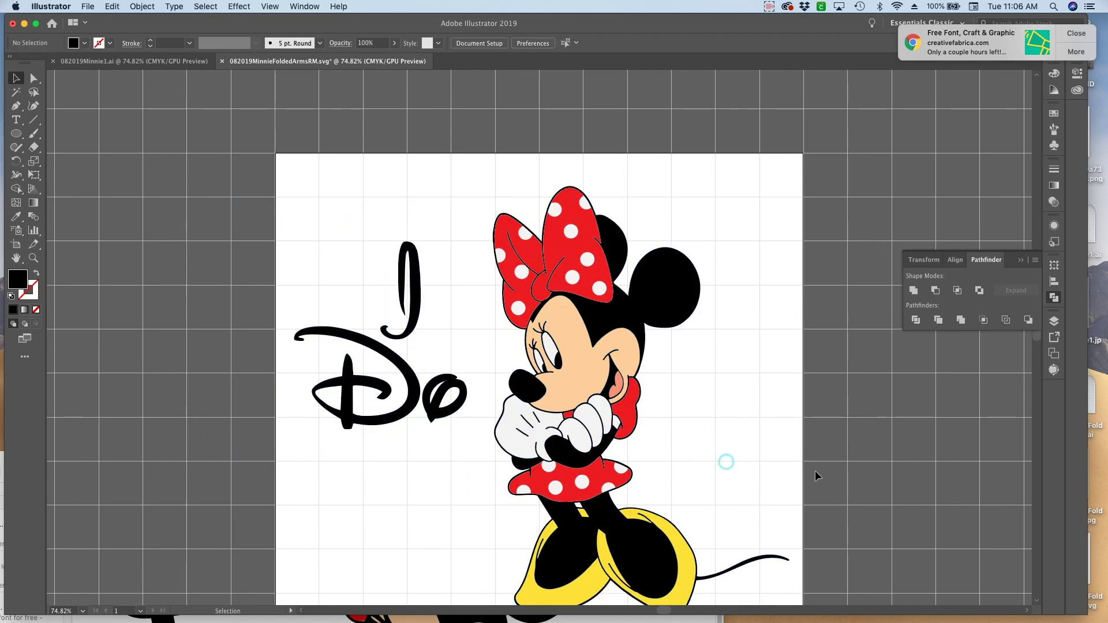
{"action": "scroll", "coordinate": [821, 468], "scroll_direction": "down", "scroll_amount": 3}
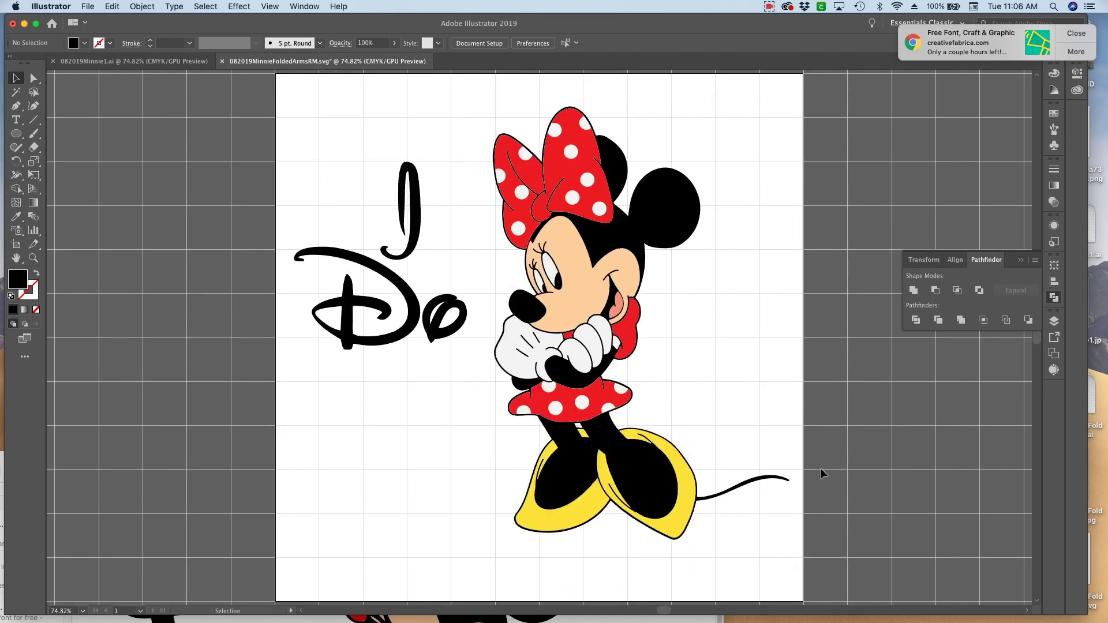